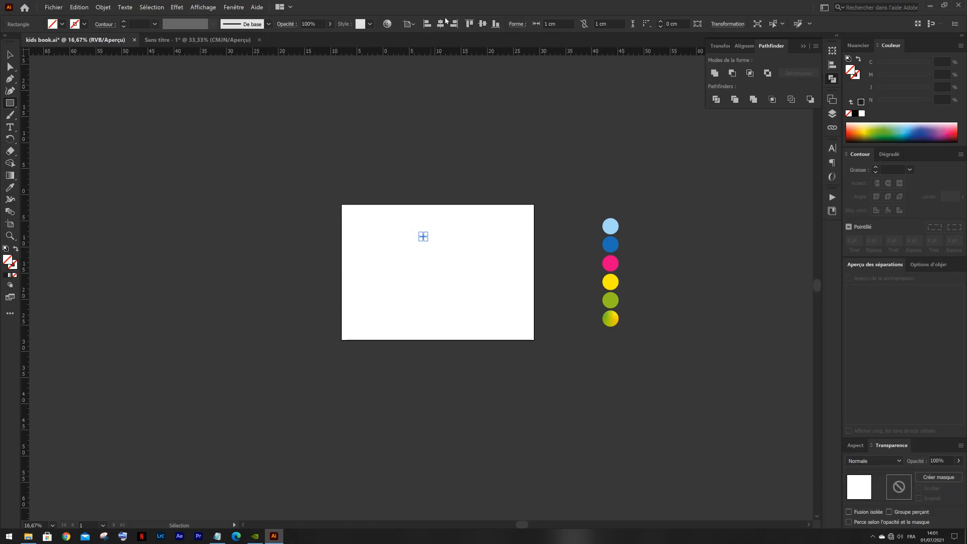
- Align the small 1 cm square to the top centre of the artboard
left_click(472, 25)
key("v")
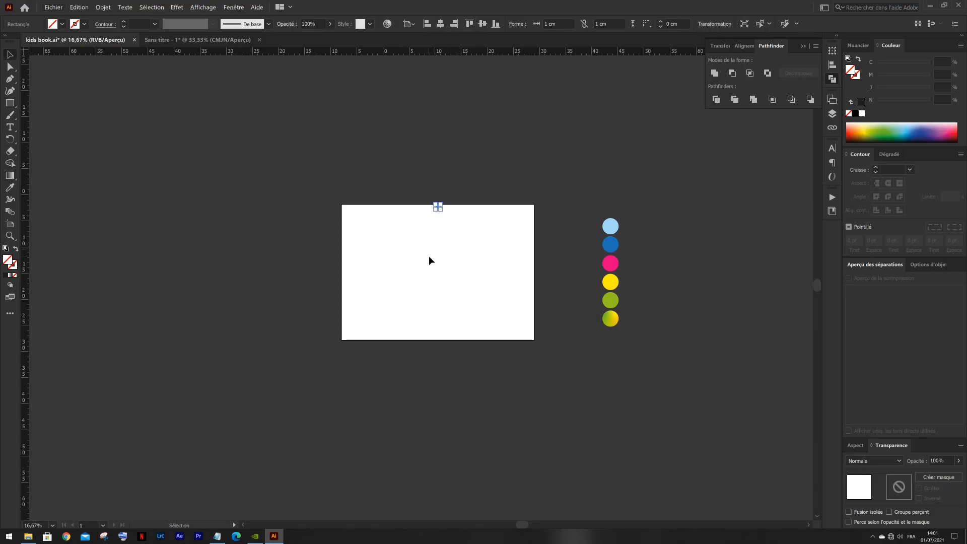
key("ctrl+1")
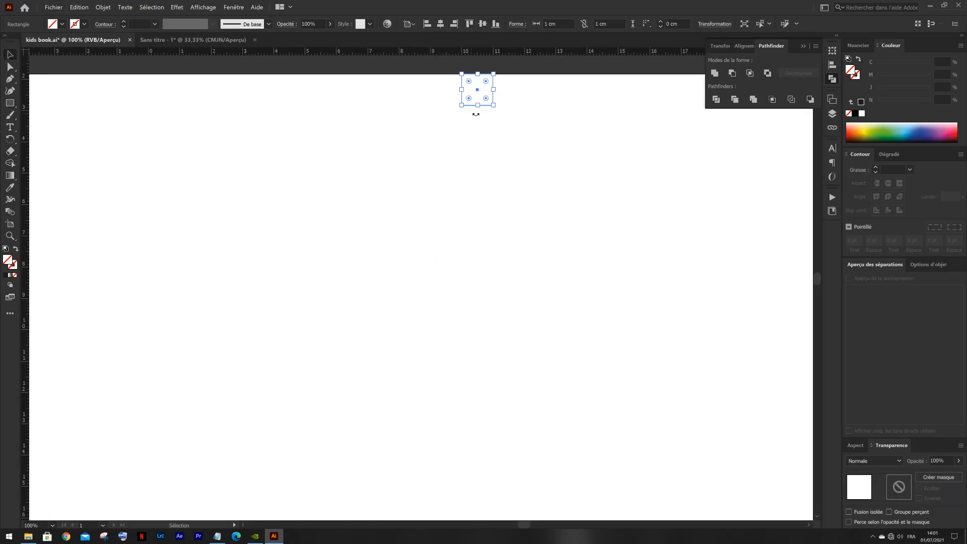
- Stretch the 1 cm square down to the page's bottom edge, forming a full-height spine strip about 26 cm tall
left_click_drag(482, 112, 482, 409)
scroll(479, 407, "down", 4)
scroll(474, 267, "down", 3)
scroll(474, 260, "up", 2)
left_click_drag(483, 237, 506, 482)
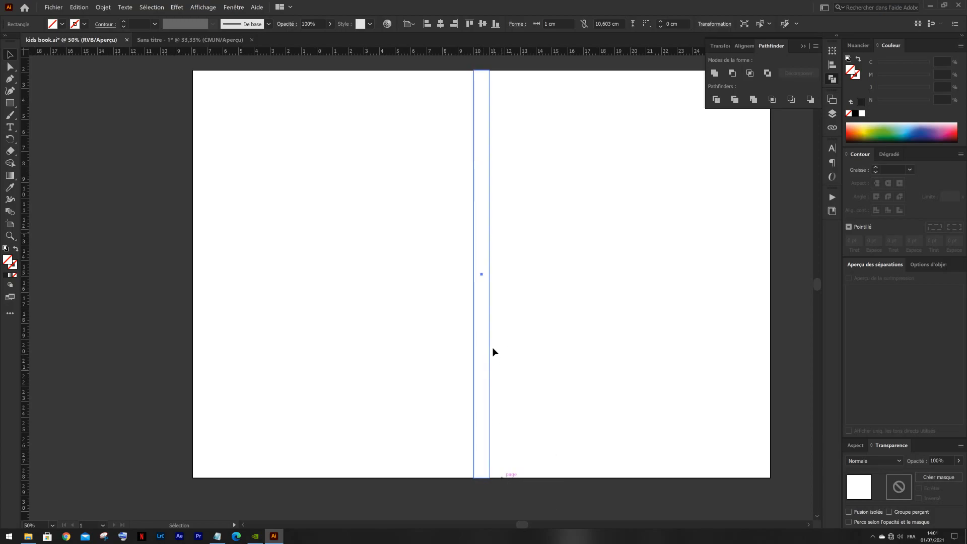
scroll(507, 287, "down", 2)
- Select the spine strip in the middle of the page and convert it into guides
left_click_drag(514, 149, 466, 160)
left_click(466, 153)
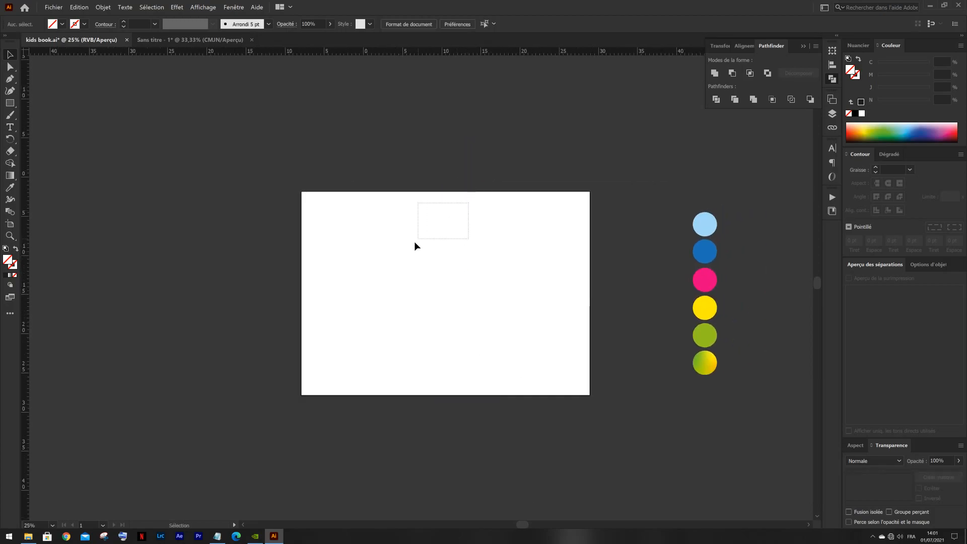
left_click_drag(415, 245, 408, 244)
right_click(443, 220)
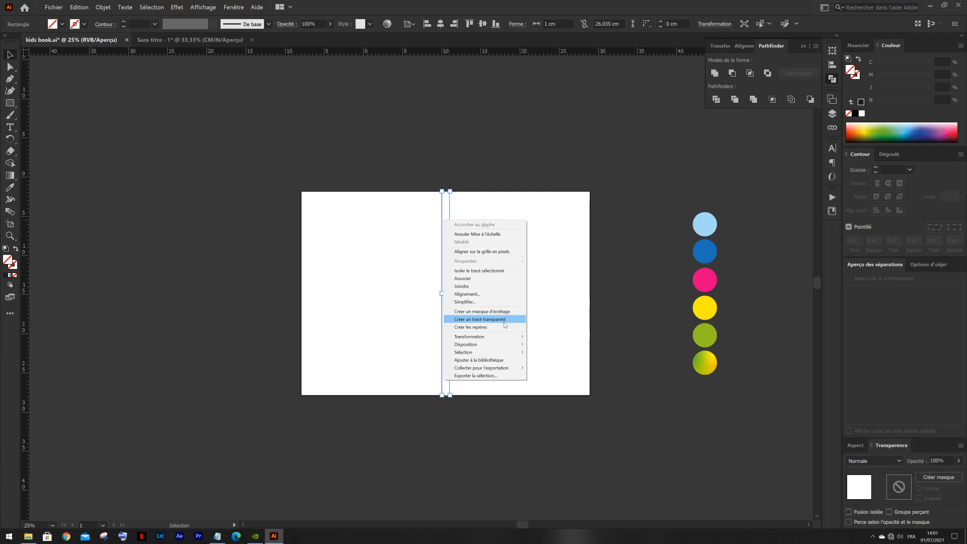
left_click(503, 326)
scroll(446, 250, "right", 1)
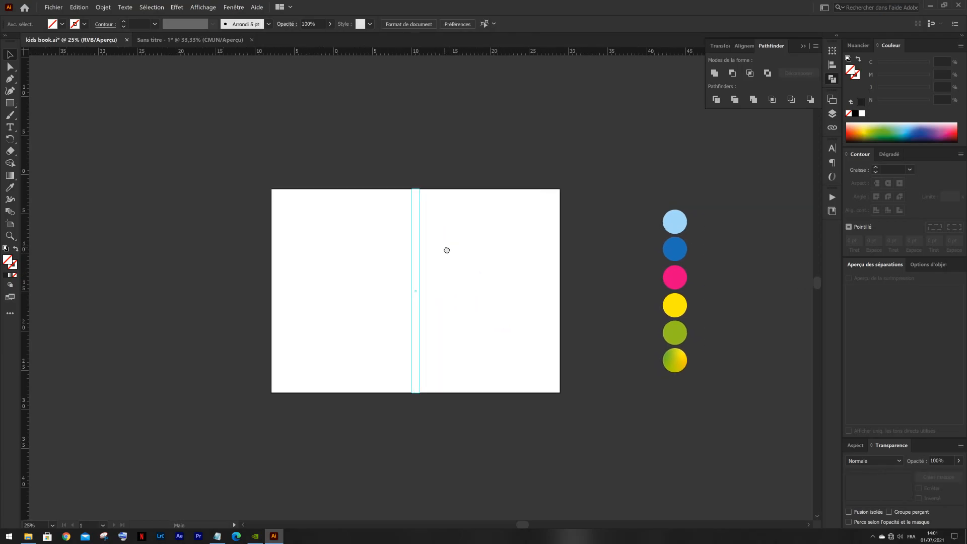
- Draw a rectangle covering the whole artboard, about 36.9 × 26 cm, as the cover background
left_click(11, 103)
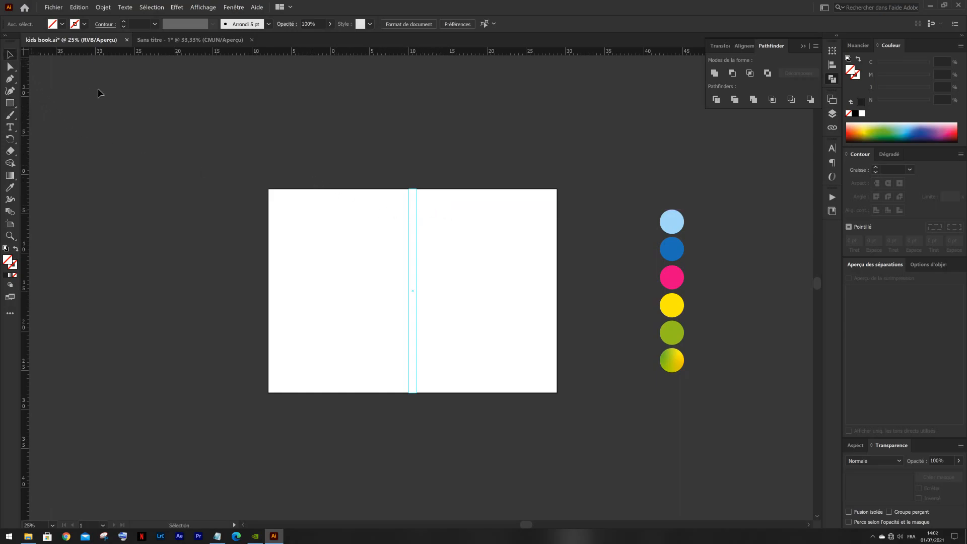
scroll(204, 121, "left", 1)
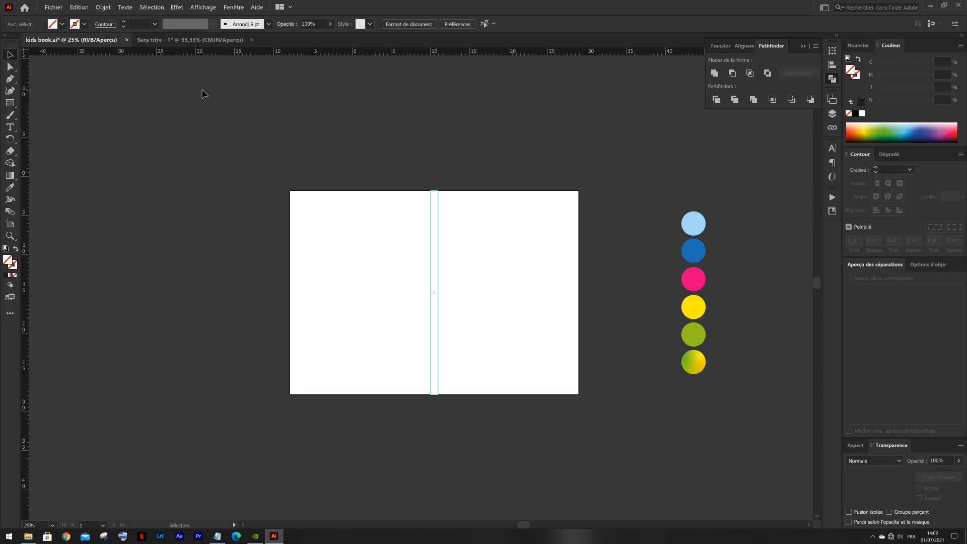
left_click(11, 103)
left_click_drag(294, 196, 583, 398)
key("v")
- Fill the background rectangle with the dark blue sampled from the palette circles, and deselect it
key("i")
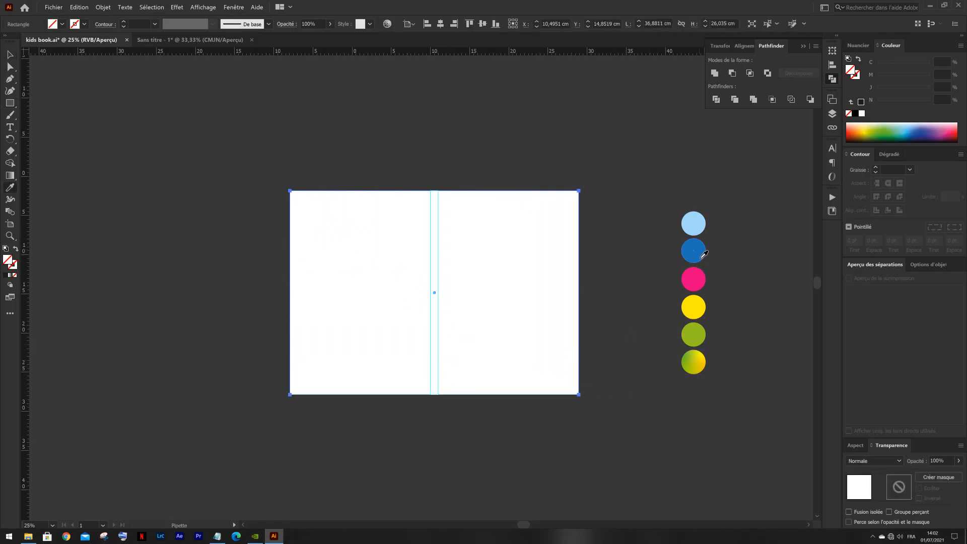
left_click(701, 258)
key("v")
left_click(615, 244)
left_click(454, 258)
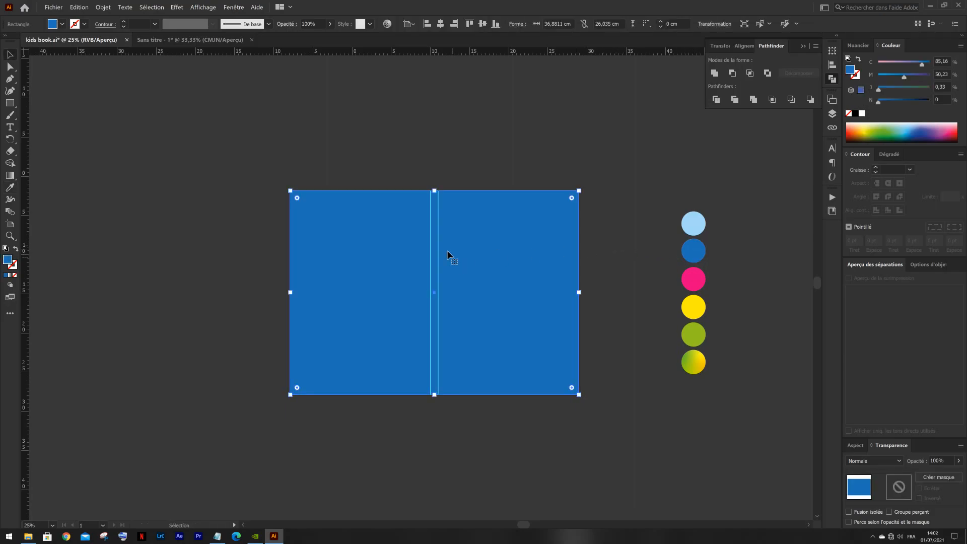
left_click(399, 124)
- Copy the city illustration from the Sans titre - 1 document and paste it into kids book.ai
left_click(223, 43)
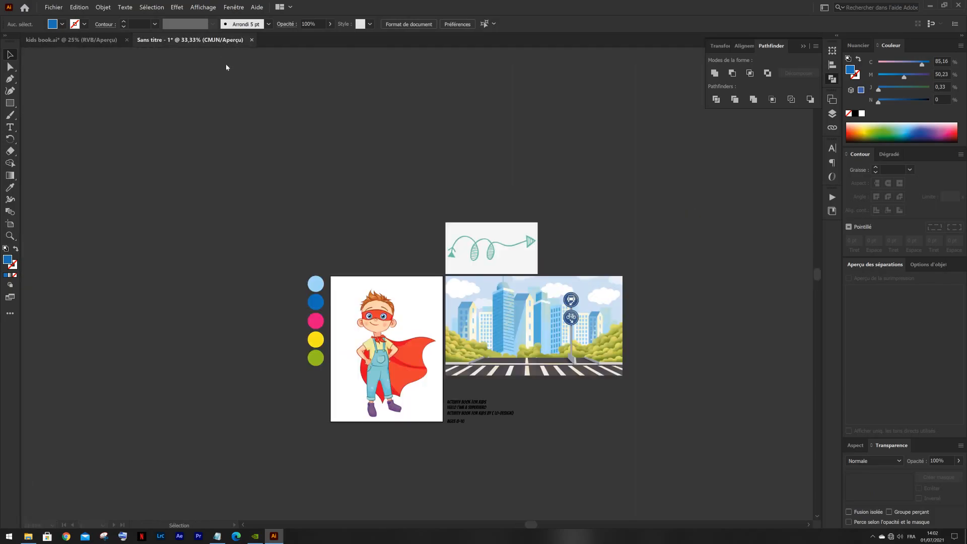
left_click(495, 301)
left_click(188, 83)
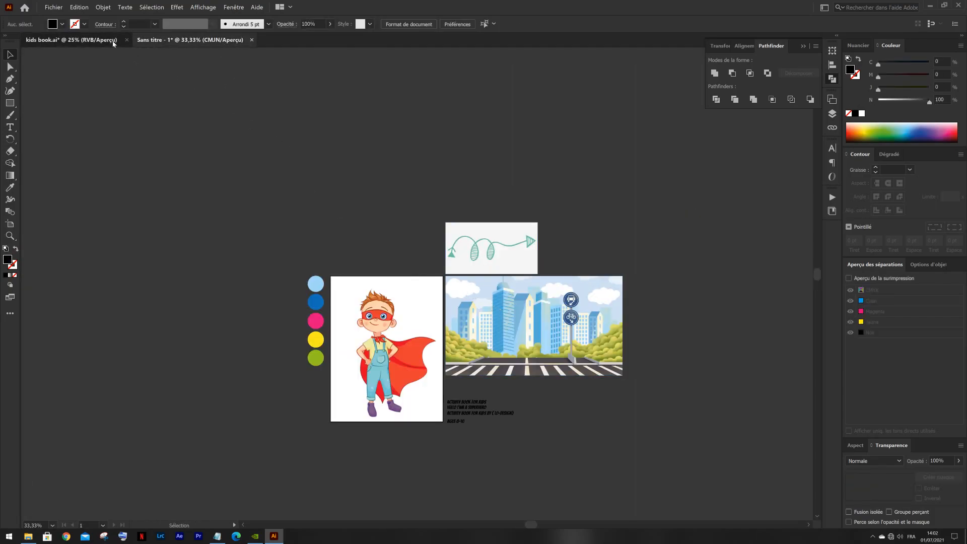
left_click(113, 40)
key("ctrl+v")
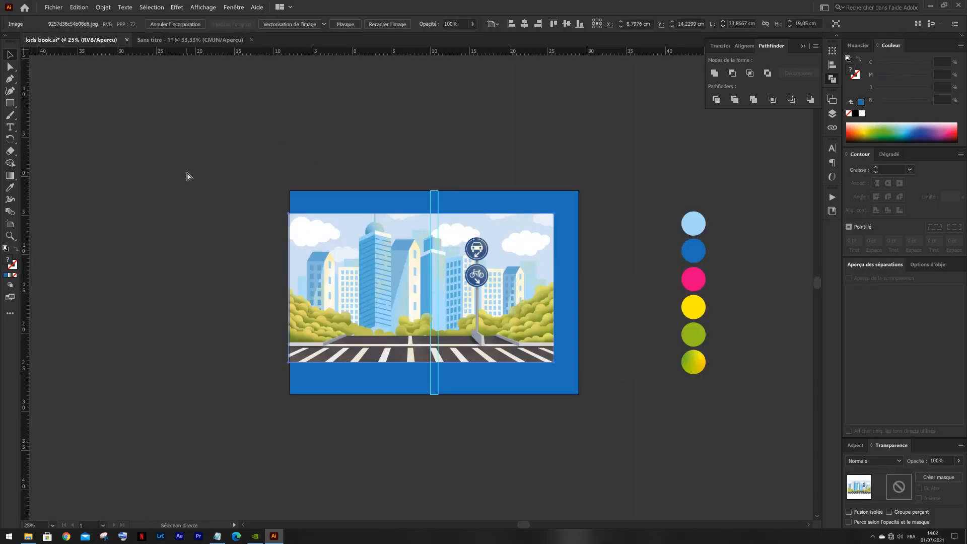
- Place the city image against the spine guide and the page's top edge, and scale it to about 35.9 × 20.2 cm
scroll(376, 292, "up", 1)
left_click_drag(380, 292, 404, 230)
left_click(544, 117)
left_click(404, 233)
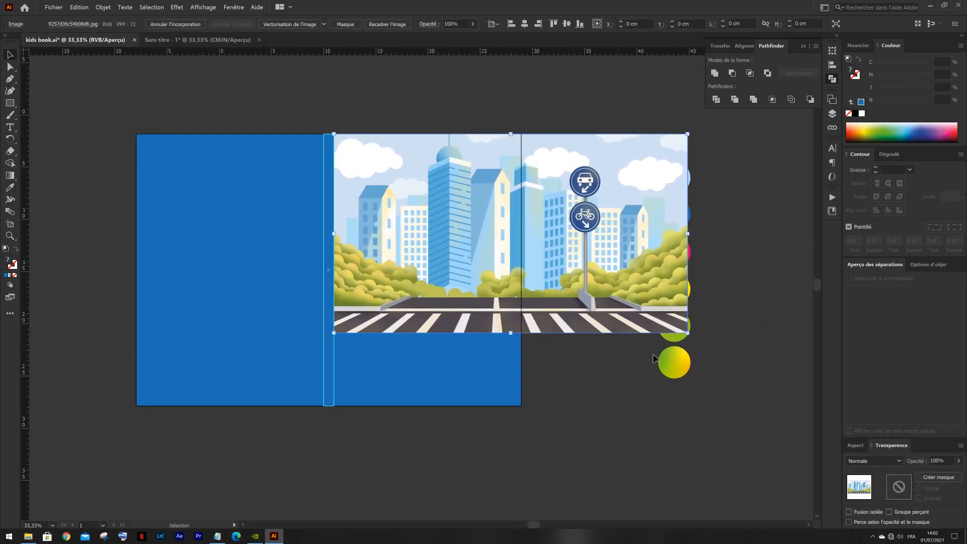
left_click_drag(688, 333, 713, 357)
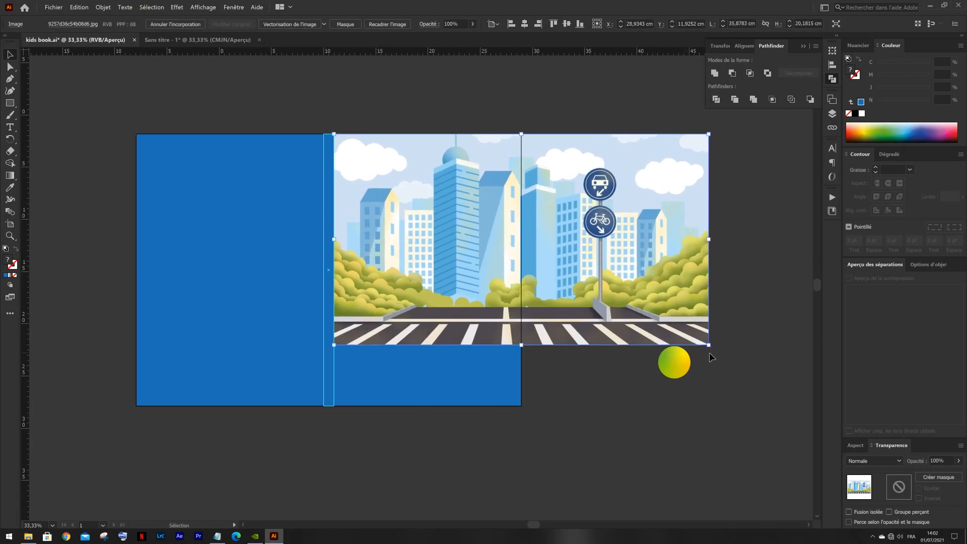
- Try the Produit blend mode on the city image and restore it to Normale
left_click(881, 460)
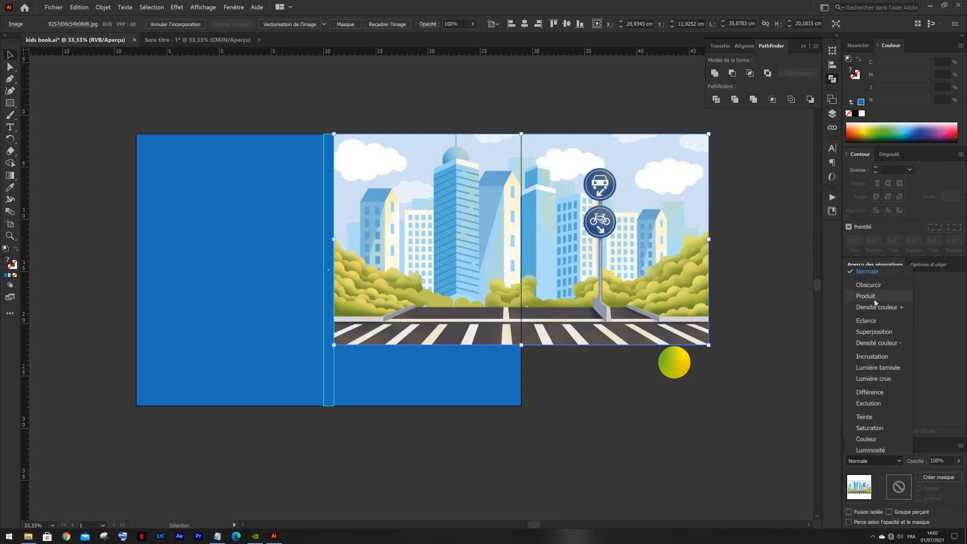
left_click(865, 296)
left_click(874, 460)
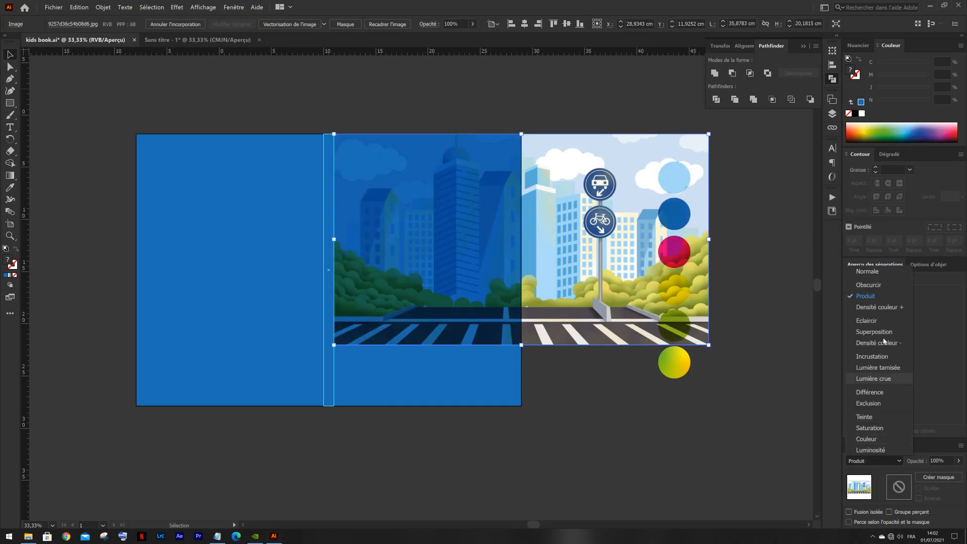
left_click(848, 272)
left_click(648, 98)
left_click(558, 191)
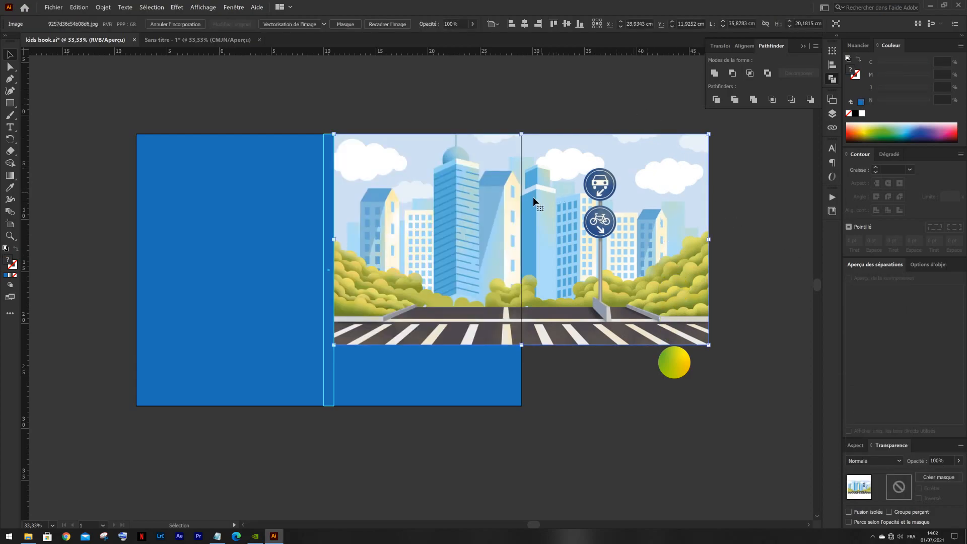
- Enlarge the city image to about 39.7 × 22.3 cm and crop it to the front cover's width, about 18 × 19.9 cm
left_click_drag(709, 345, 756, 371)
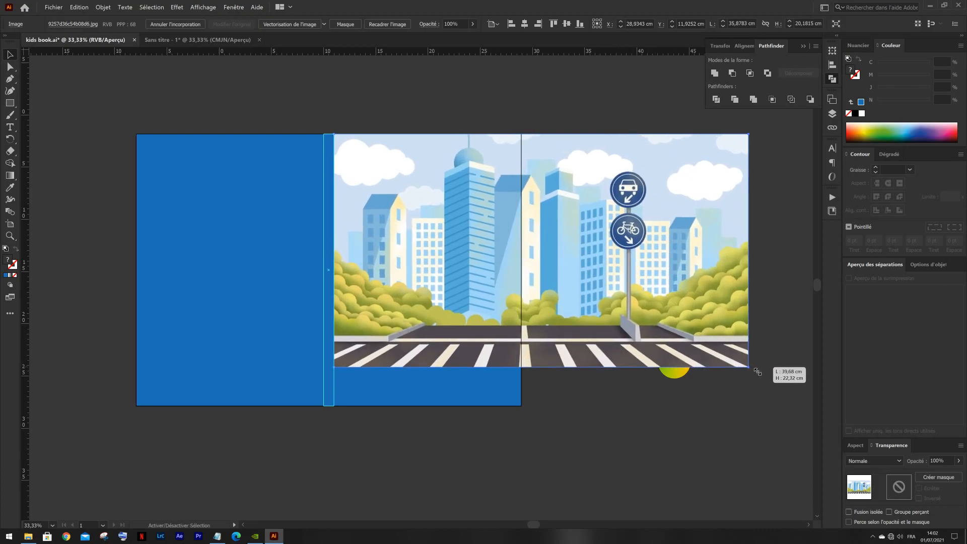
right_click(454, 209)
left_click(497, 242)
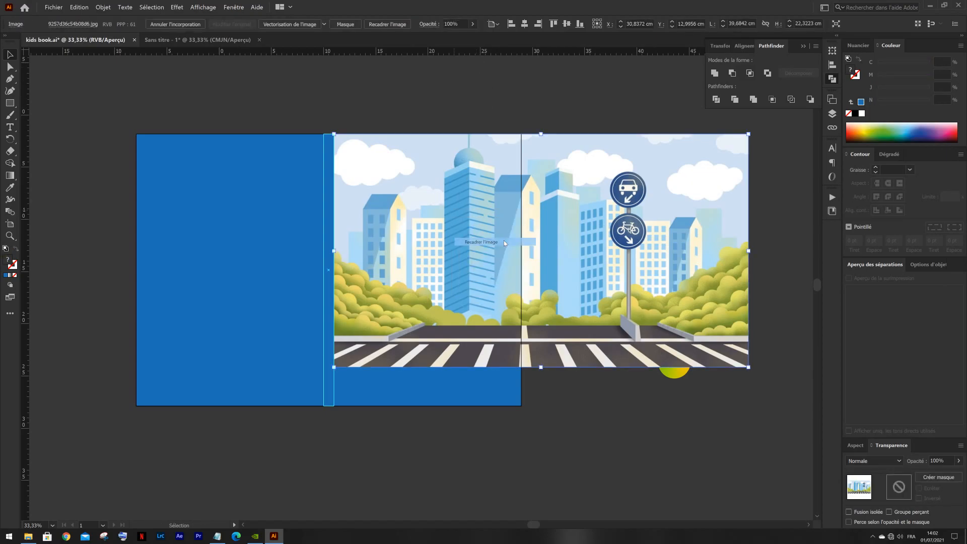
left_click_drag(705, 256, 526, 272)
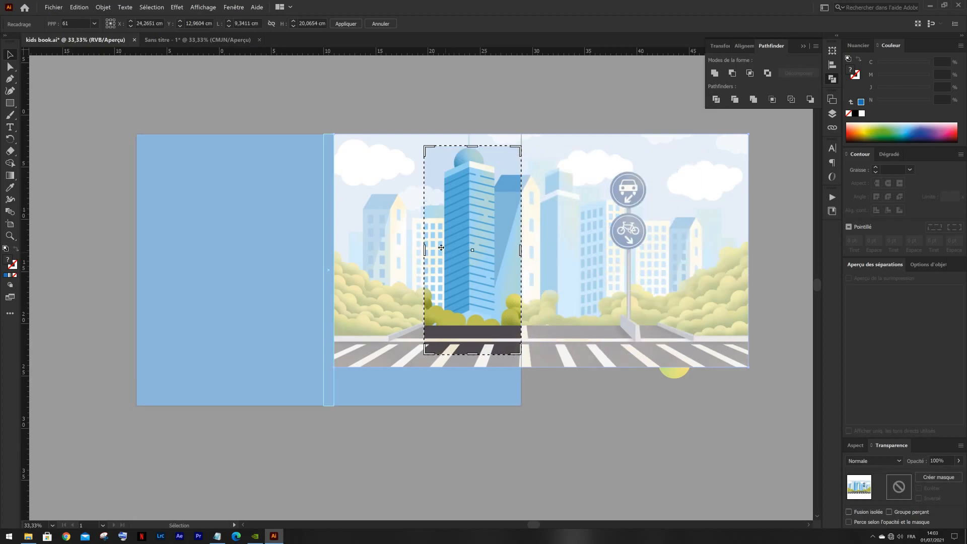
left_click_drag(427, 253, 334, 259)
left_click_drag(428, 147, 430, 140)
left_click_drag(432, 356, 431, 343)
key("Return")
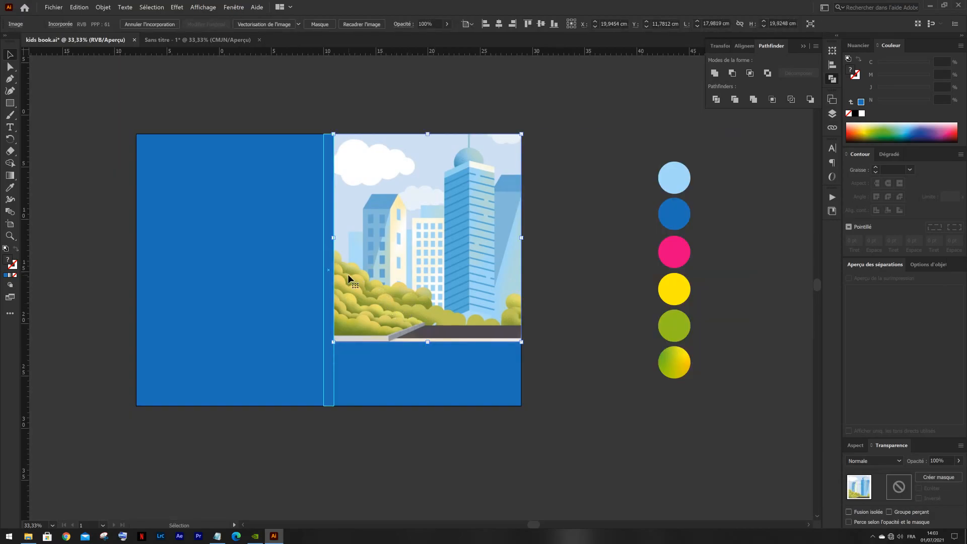
- Lower the cropped city image's opacity to 64% and deselect it
left_click(407, 197)
left_click(958, 461)
left_click_drag(956, 473, 947, 475)
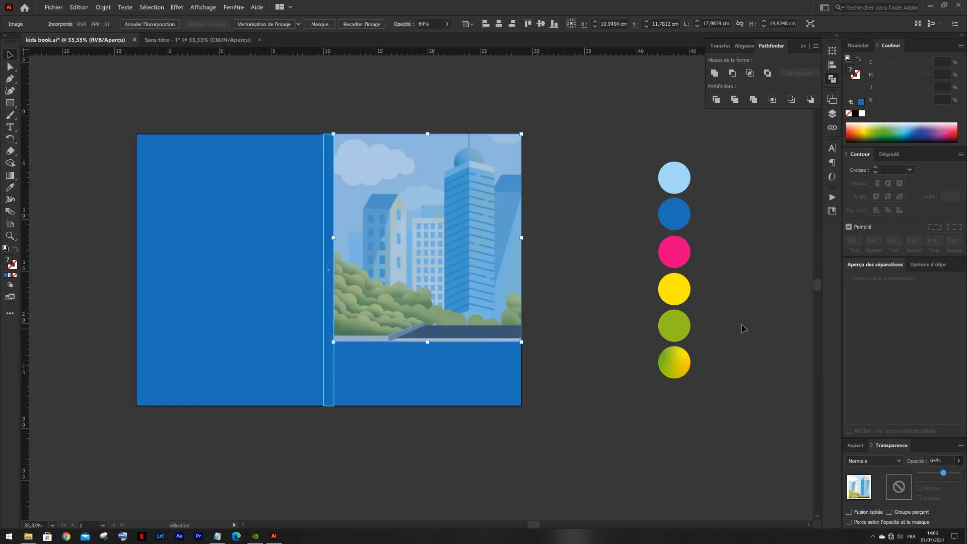
left_click(604, 218)
- Recolour the background rectangle with the light blue sampled from the palette circles
scroll(546, 233, "down", 1)
left_click(500, 334)
key("i")
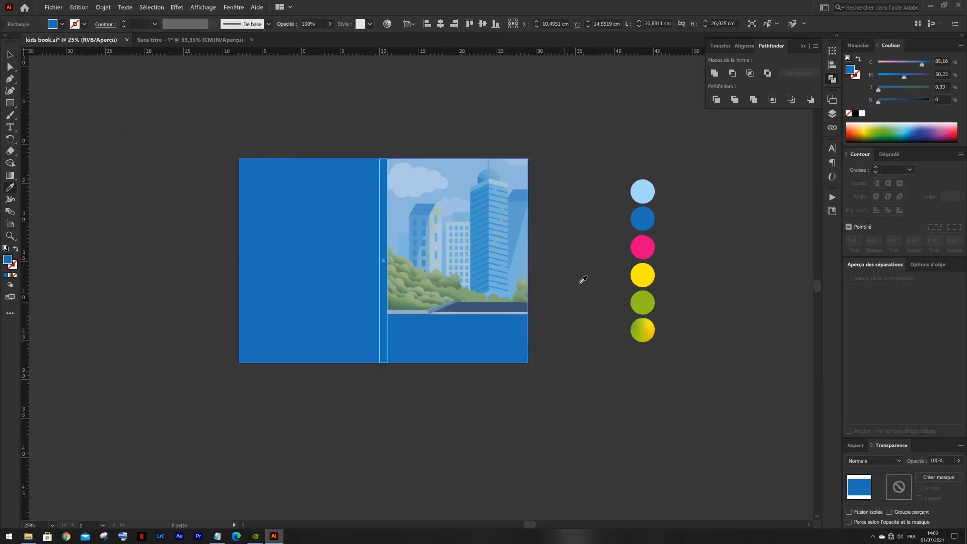
left_click(642, 192)
key("v")
left_click(561, 207)
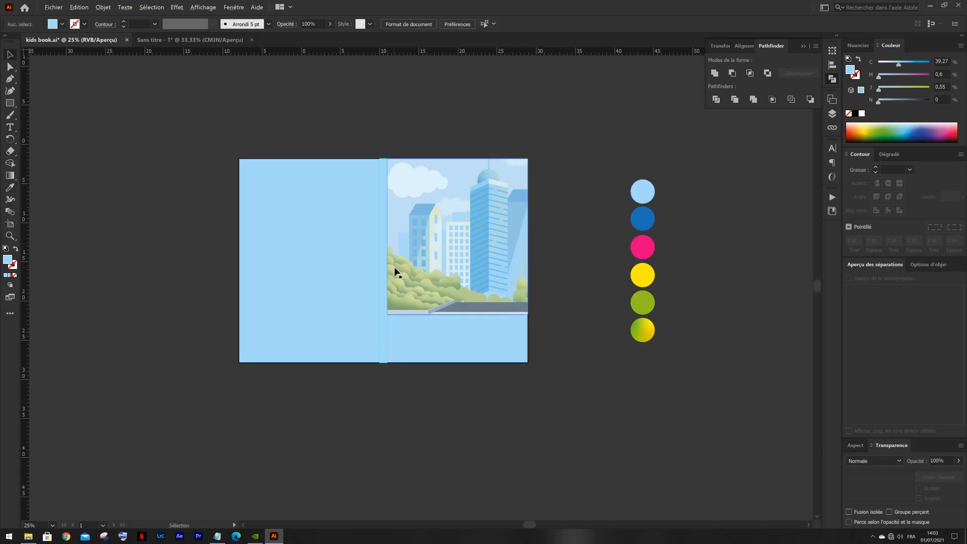
scroll(395, 270, "up", 1)
scroll(594, 272, "down", 1)
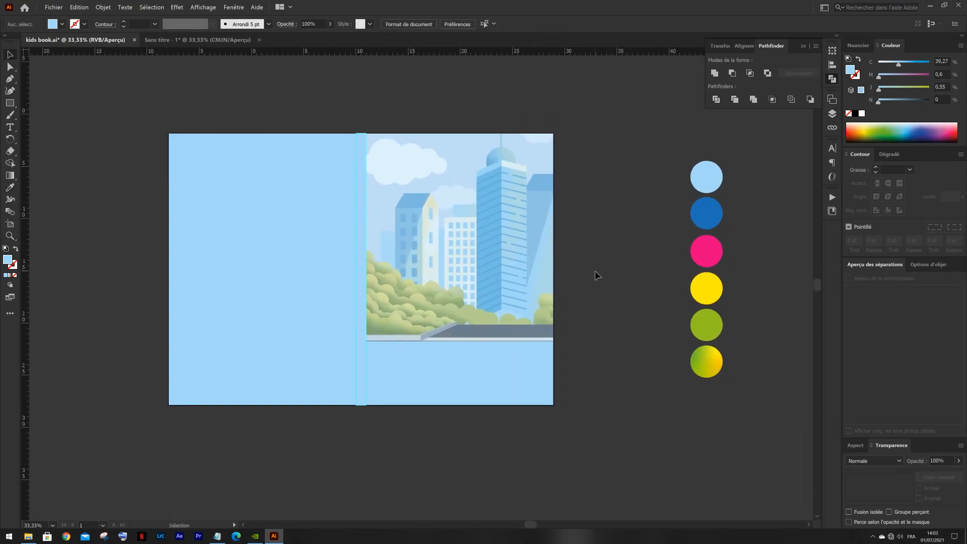
scroll(572, 261, "down", 1)
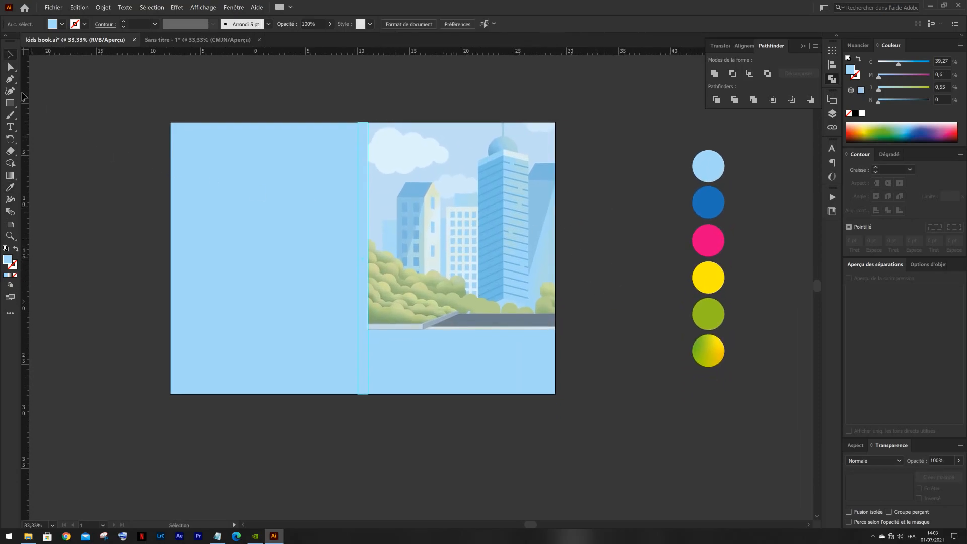
left_click(14, 78)
left_click(11, 104)
mouse_move(427, 240)
left_mouse_down()
mouse_move(501, 318)
mouse_move(482, 323)
left_mouse_up()
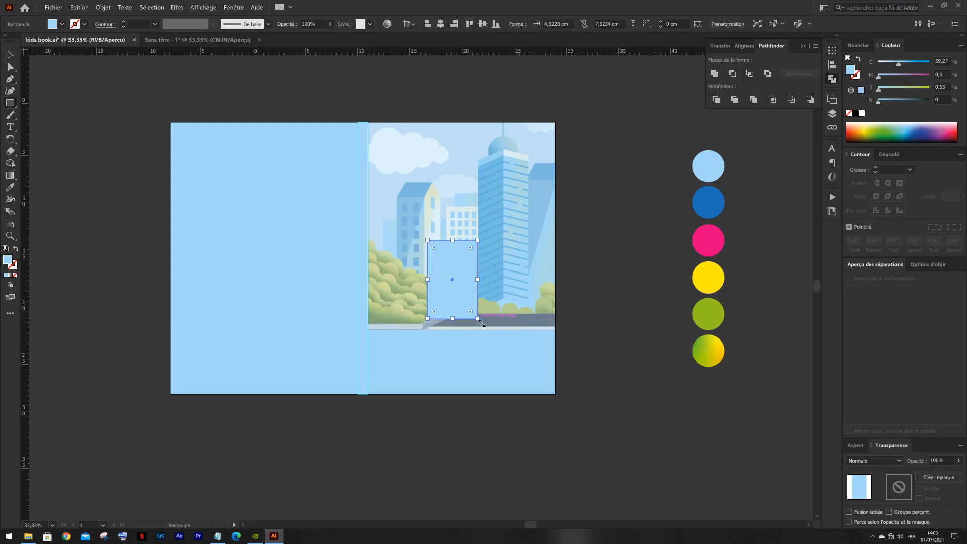
key("ctrl+z")
- Draw a circle about 8.3 cm in diameter over the lower cityscape and shift it towards the spine
left_click_drag(10, 102, 60, 112)
left_click_drag(441, 249, 528, 336)
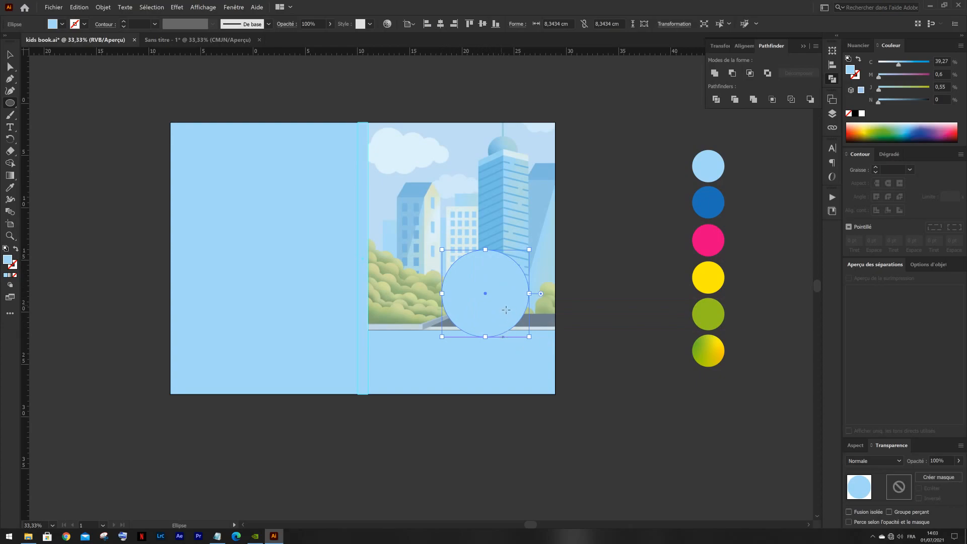
key("v")
left_click_drag(492, 298, 460, 299)
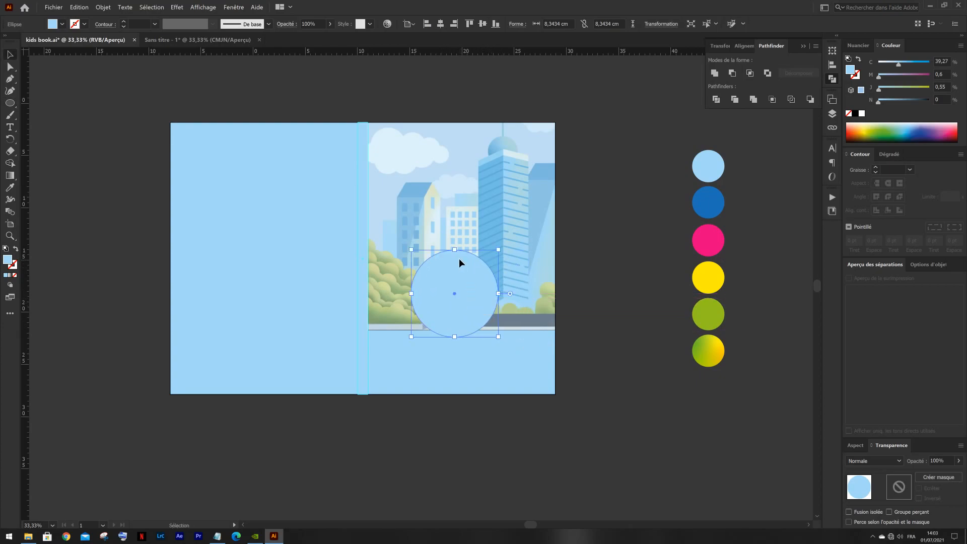
- Enlarge the circle moderately and centre it on the front cover, overlapping the city image's lower edge
left_click_drag(454, 250, 454, 236)
left_click_drag(460, 293, 470, 310)
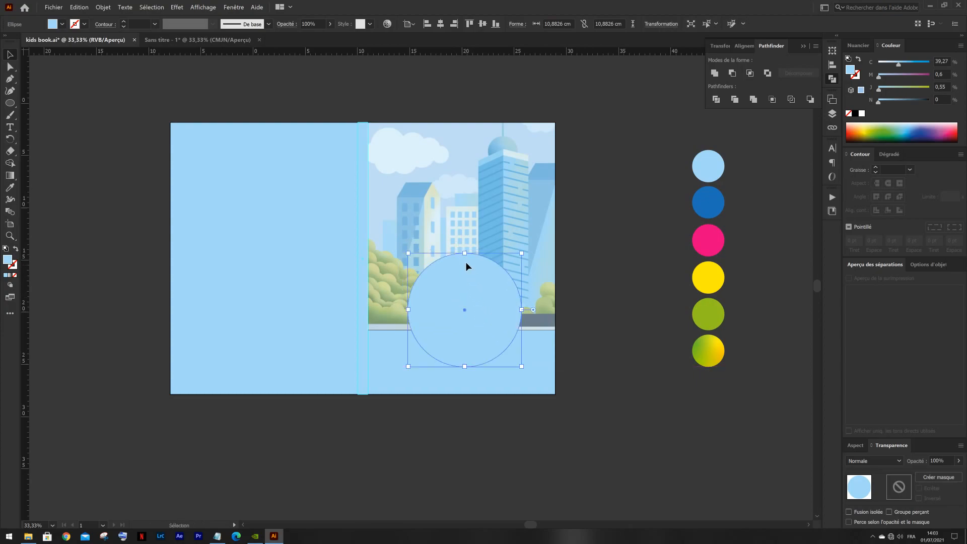
left_click_drag(464, 253, 464, 257)
left_click_drag(472, 296, 468, 288)
- Fill the circle with the yellow sampled from the palette circles and deselect it
key("i")
left_click(705, 276)
key("b")
key("v")
left_click(610, 259)
- Try to draw a curved Pen path across the front cover, from the spine guide to the outer page edge
left_click_drag(529, 267, 543, 262)
left_click(9, 79)
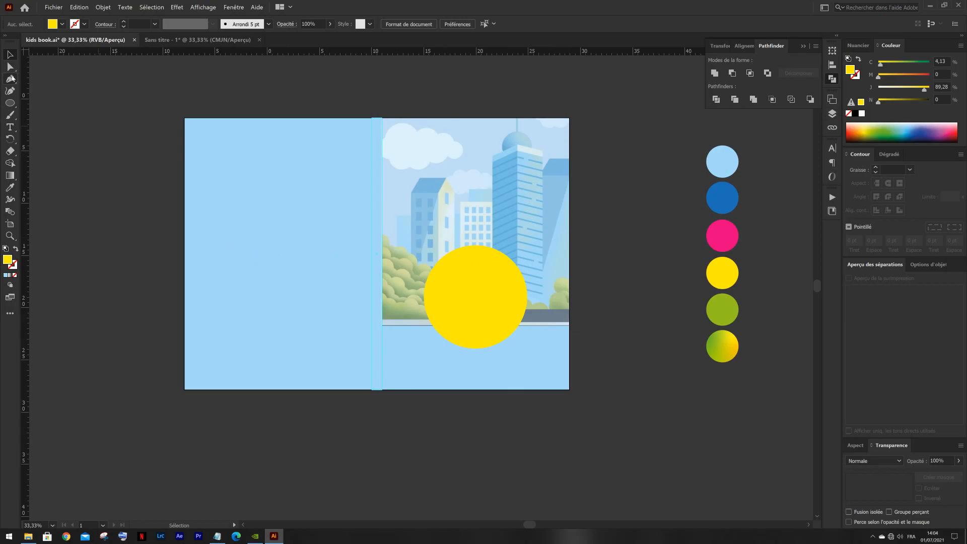
left_click(381, 334)
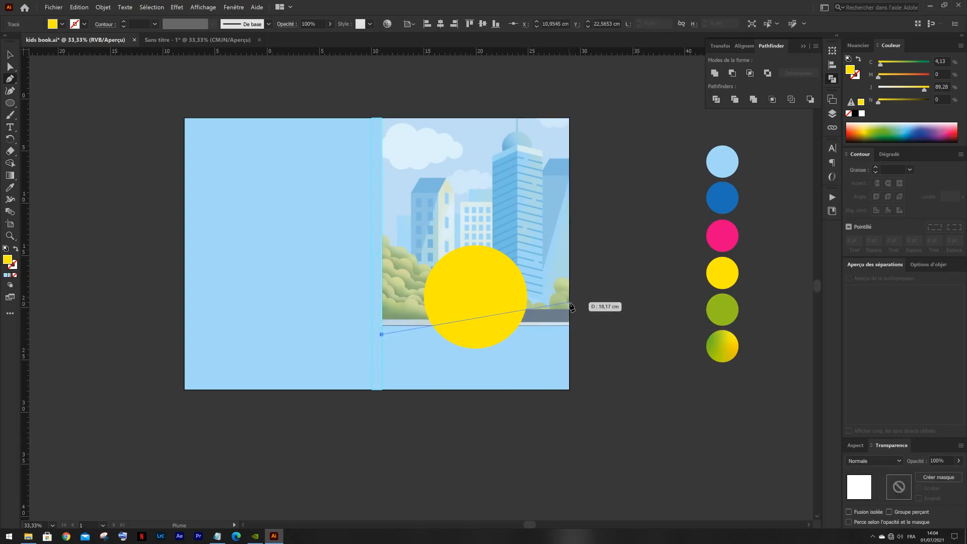
left_click_drag(569, 302, 667, 335)
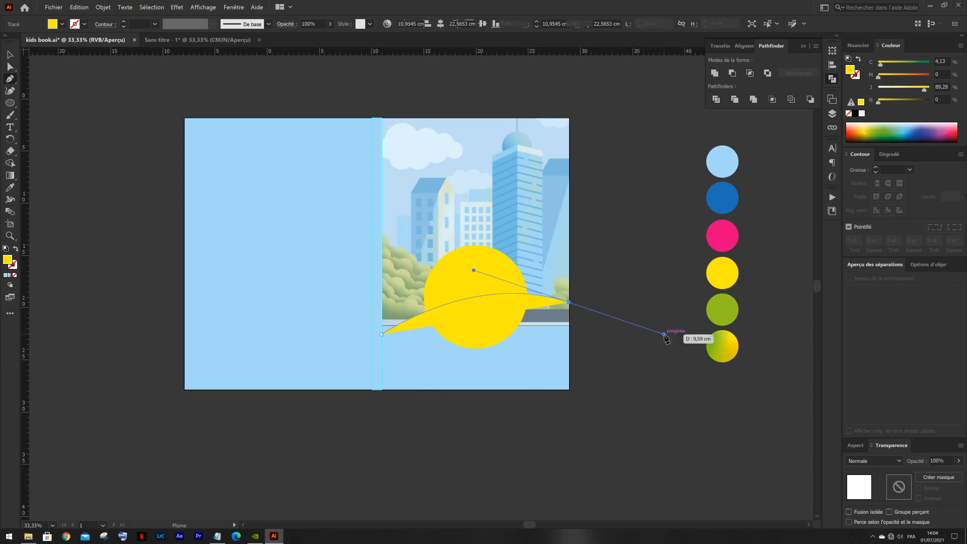
key("v")
key("a")
left_click(568, 303)
key("Delete")
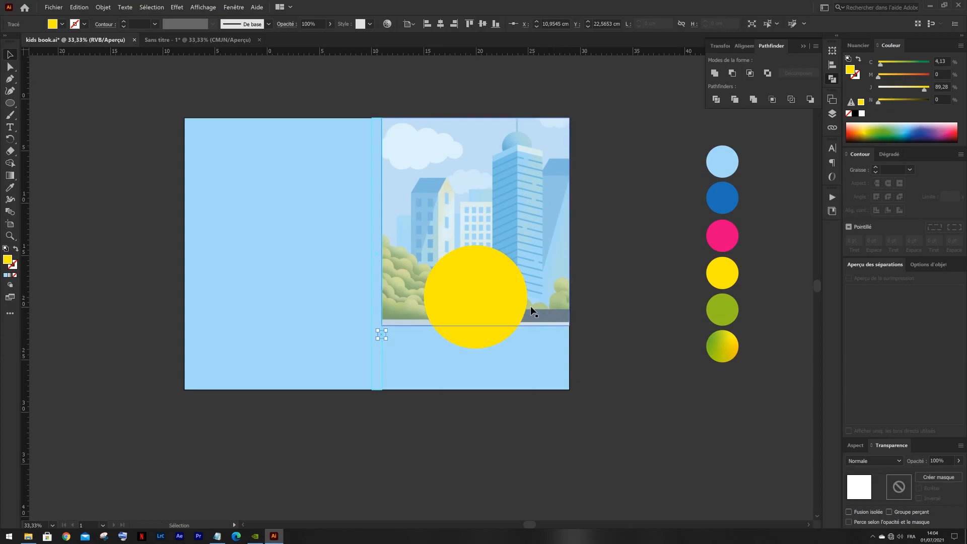
- Draw a closed hill shape about 18 cm wide with the Pen, curved on top and reaching the front cover's bottom edge, and deselect it
key("v")
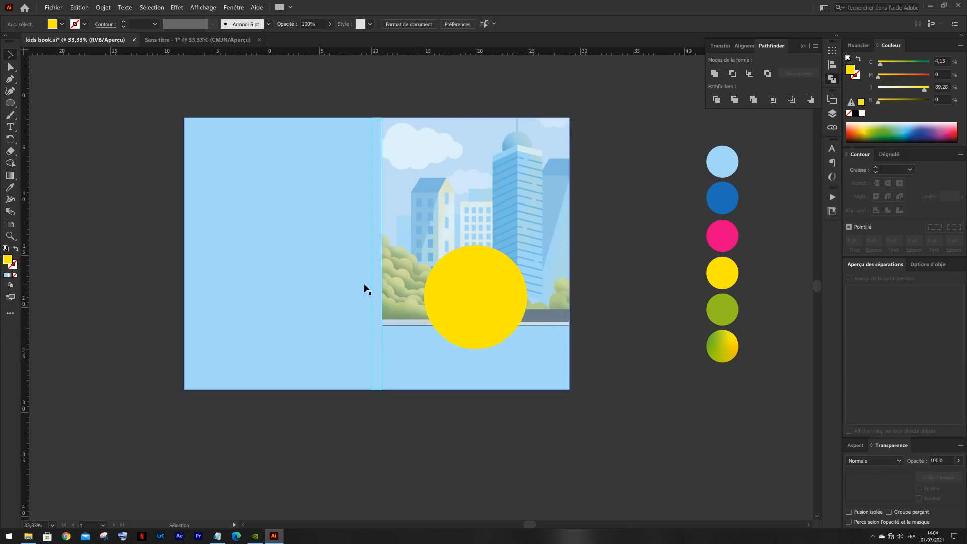
key("p")
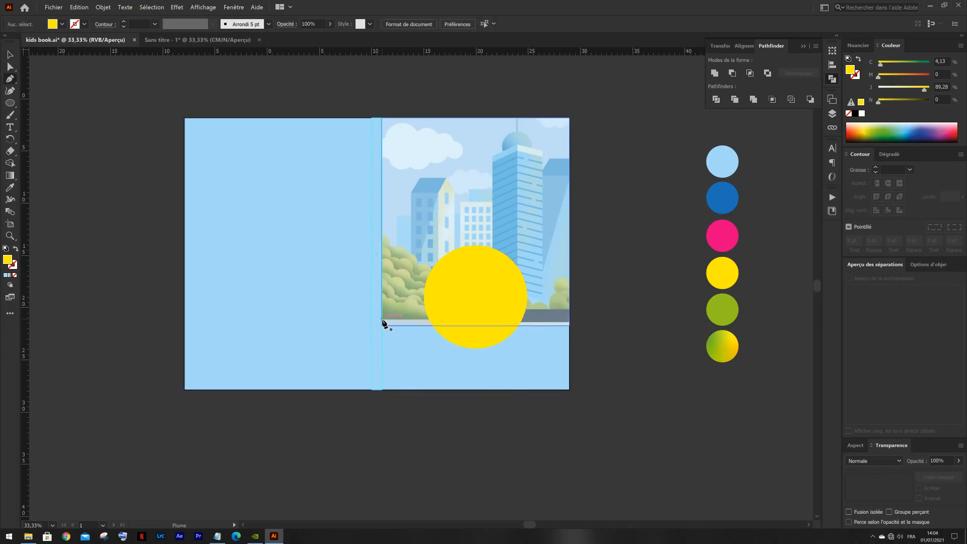
left_click(381, 318)
left_click_drag(569, 297, 634, 330)
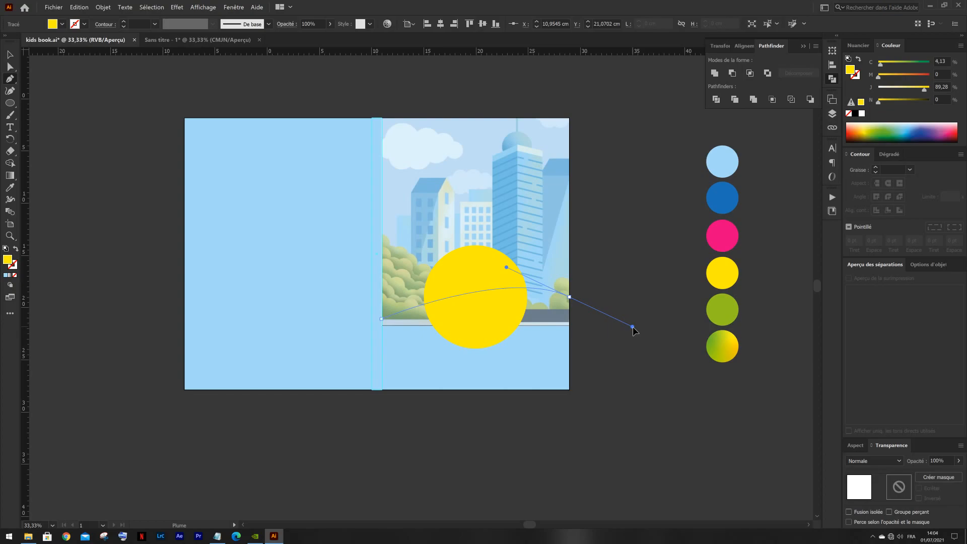
left_click_drag(632, 327, 633, 326)
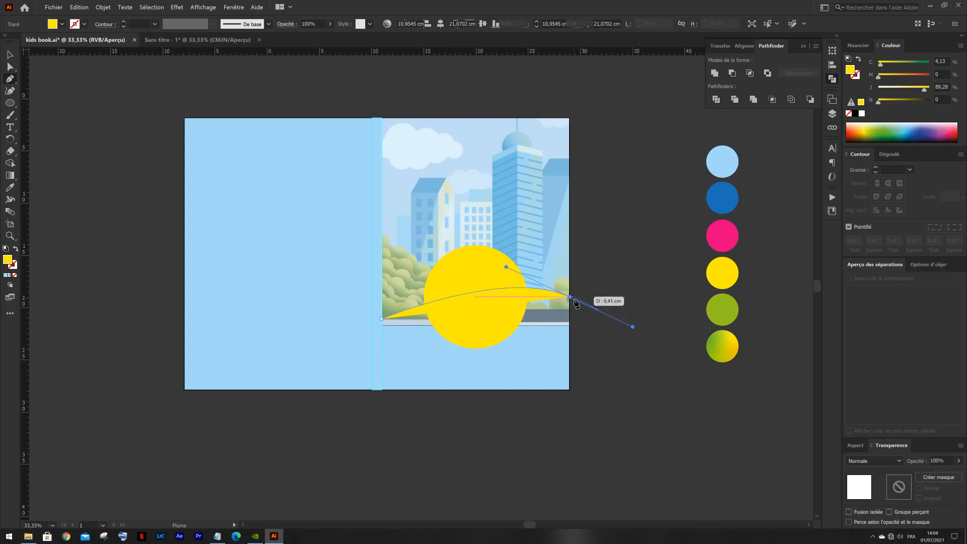
left_click(569, 390)
left_click(570, 389)
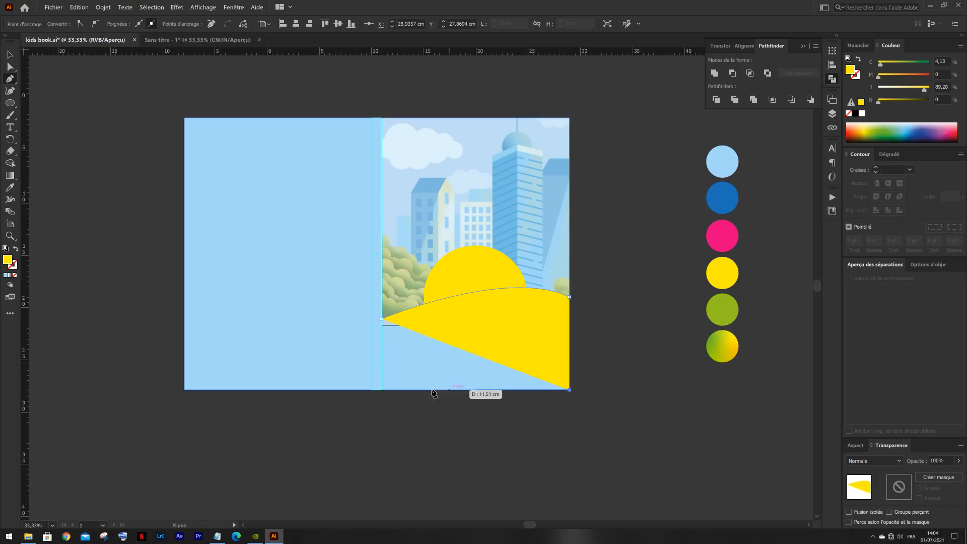
left_click(381, 389)
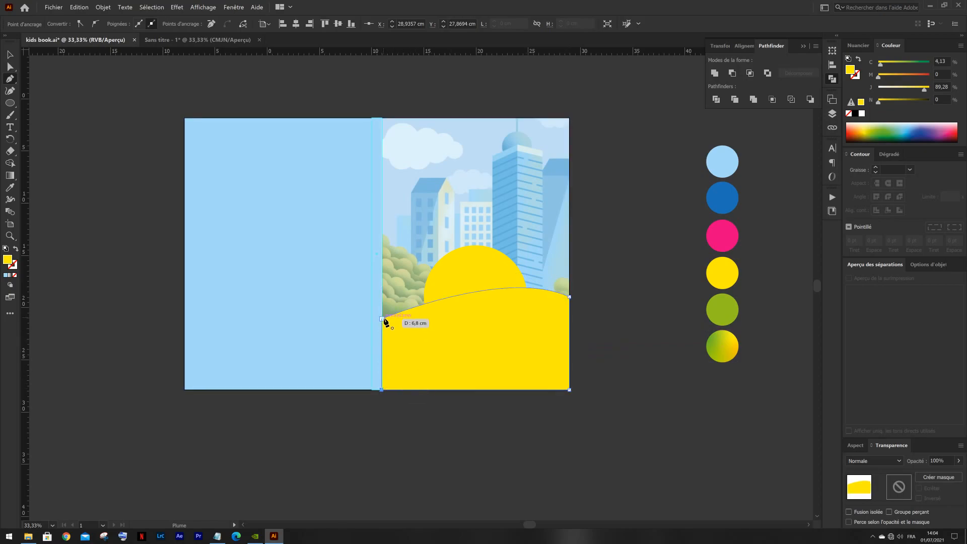
left_click(383, 319)
key("v")
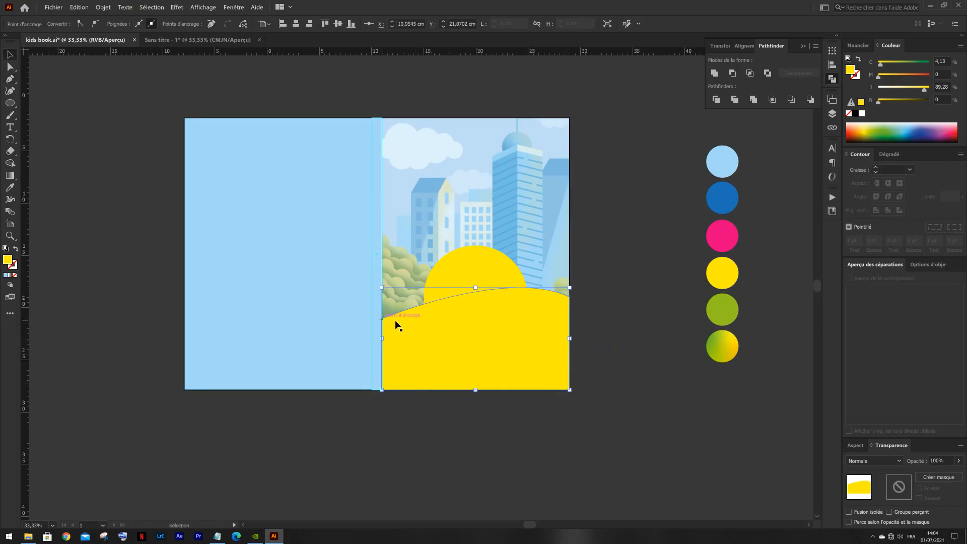
left_click(596, 283)
- Select the hill and the yellow circle and unite them into a single shape
left_click(487, 339)
left_click(477, 278, "shift")
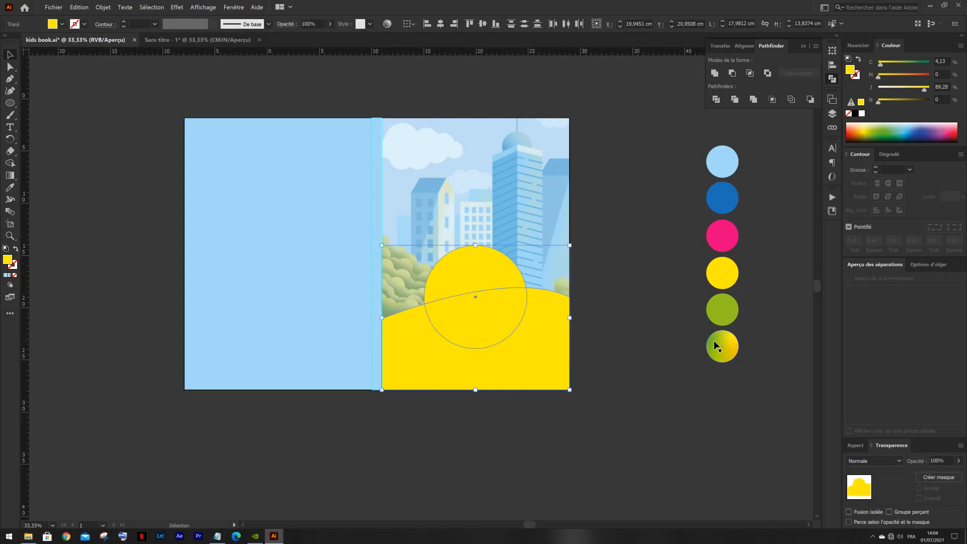
key("i")
key("v")
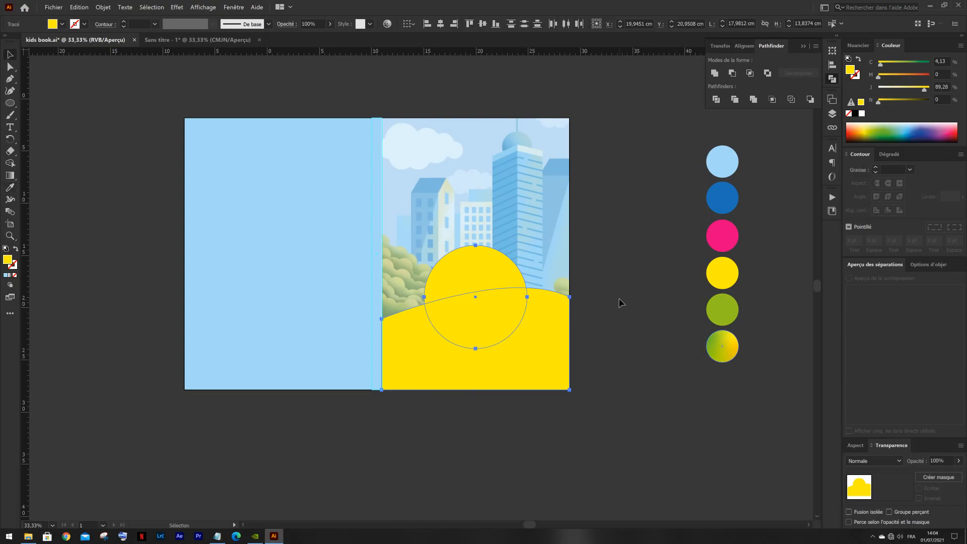
left_click(714, 72)
left_click(629, 204)
- Fill the united hill-and-circle shape with the green-to-yellow gradient sampled from the palette and deselect it
left_click(472, 342)
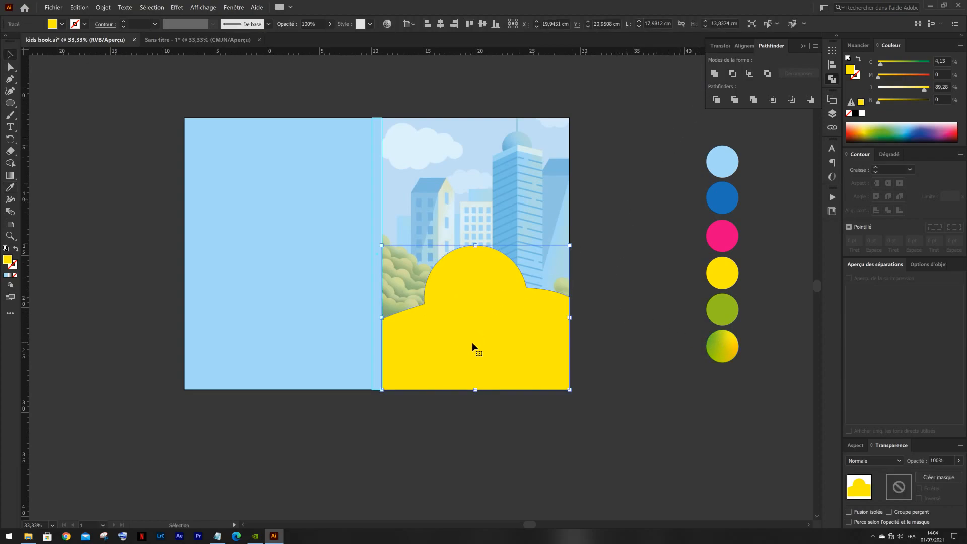
key("i")
left_click(723, 346)
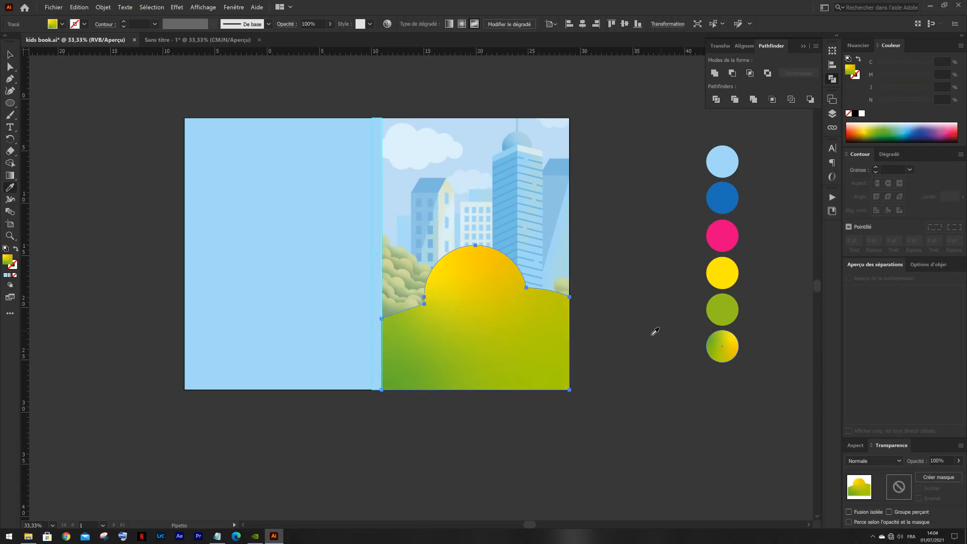
key("v")
left_click(607, 305)
- Select the united shape and display its gradient settings
left_click(489, 322)
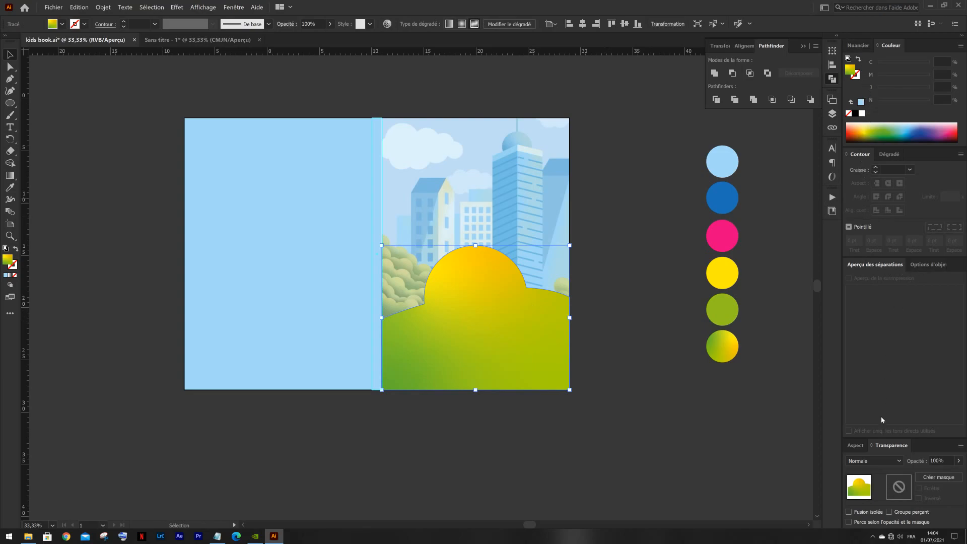
left_click(923, 267)
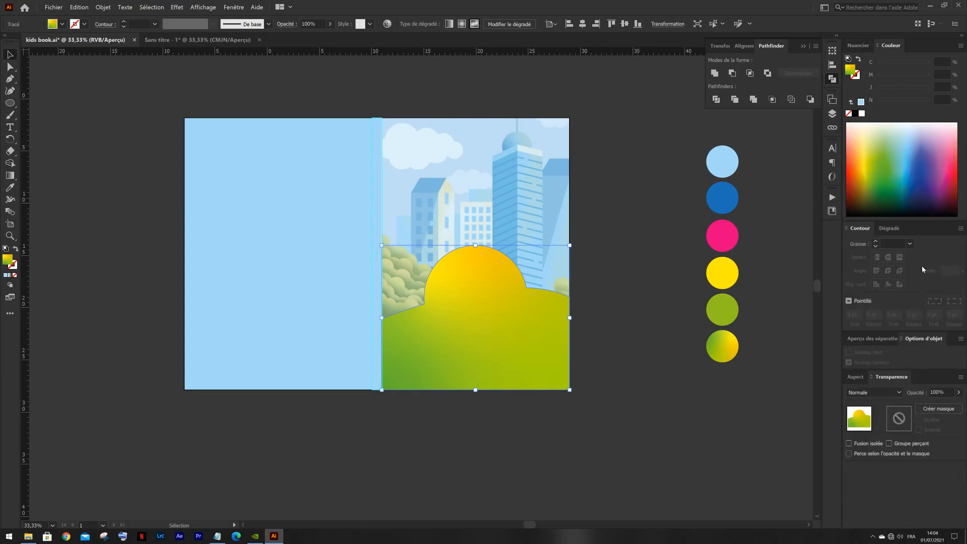
left_click(887, 229)
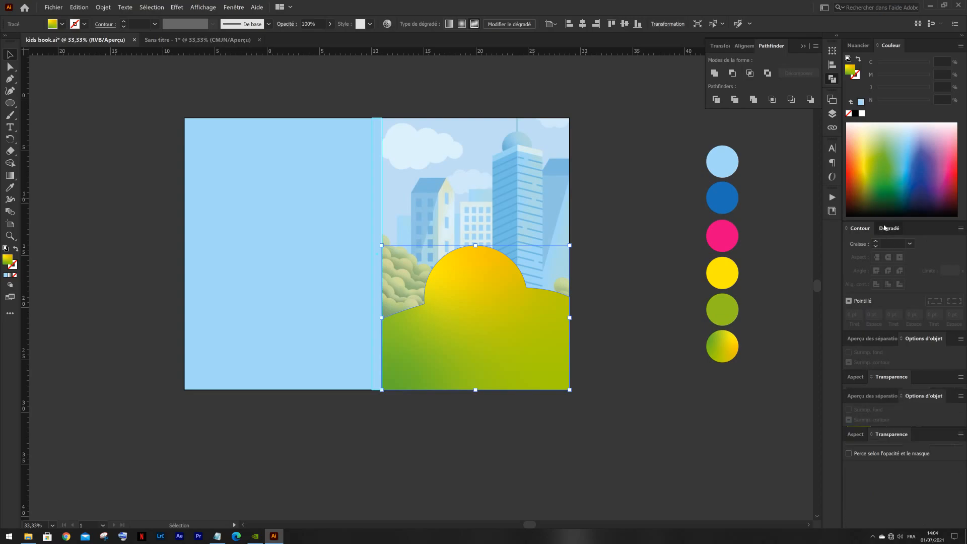
left_click(859, 229)
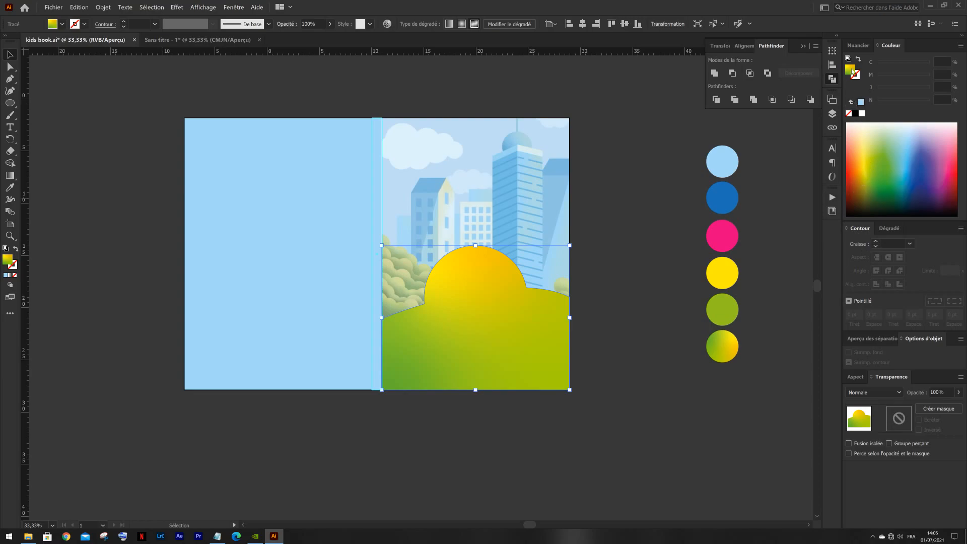
left_click(888, 235)
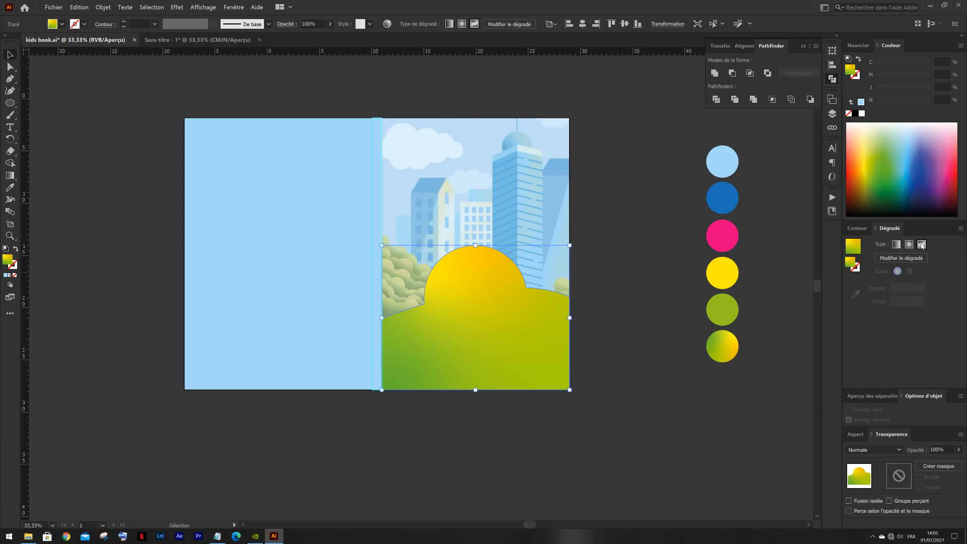
left_click(873, 397)
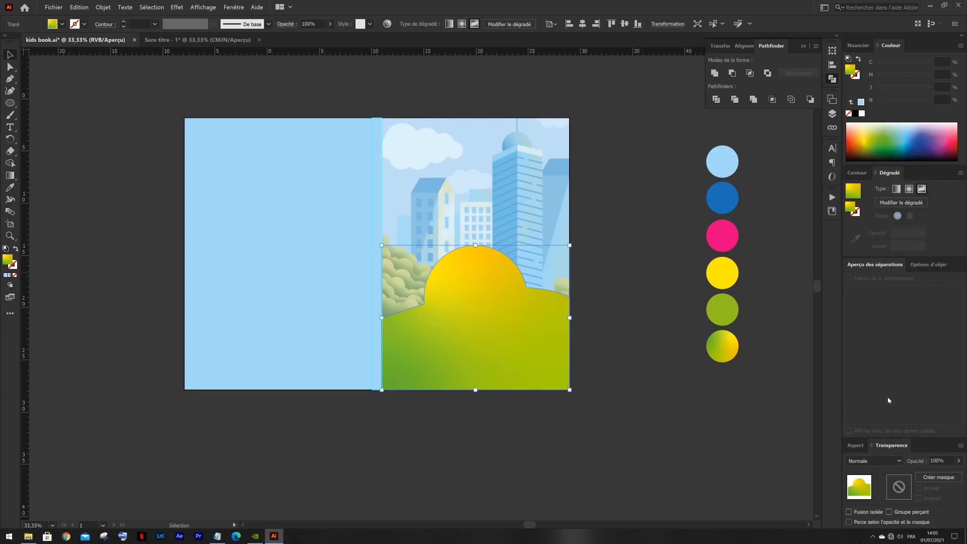
left_click(914, 265)
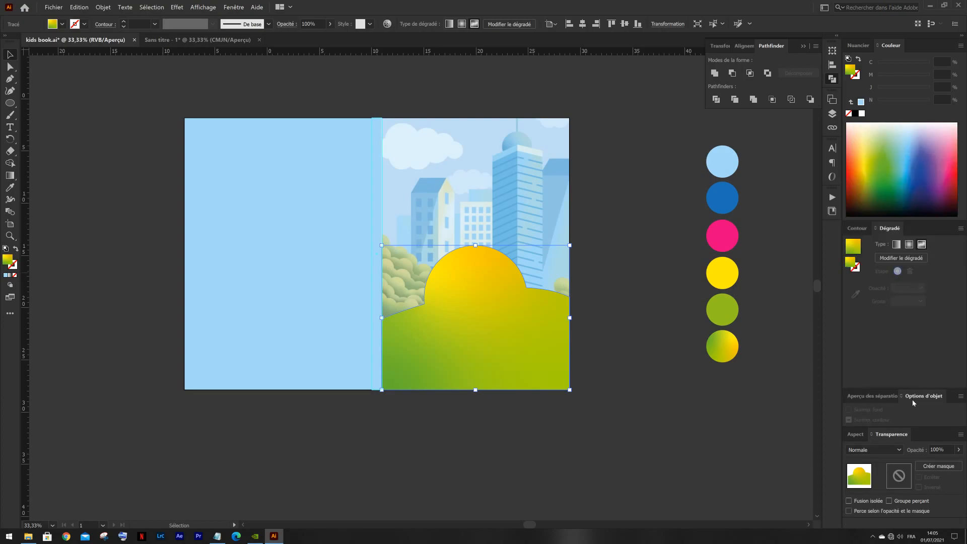
left_click(873, 396)
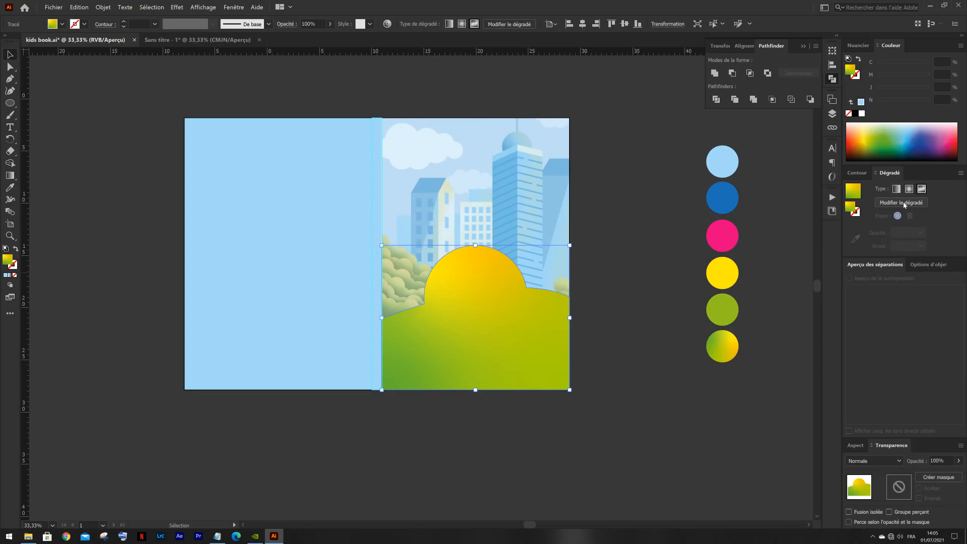
- Edit the freeform gradient by slightly shifting its light green, dark green, yellow and orange colour points inward or rightward, and deselect the shape
left_click(906, 202)
left_click_drag(537, 329, 545, 326)
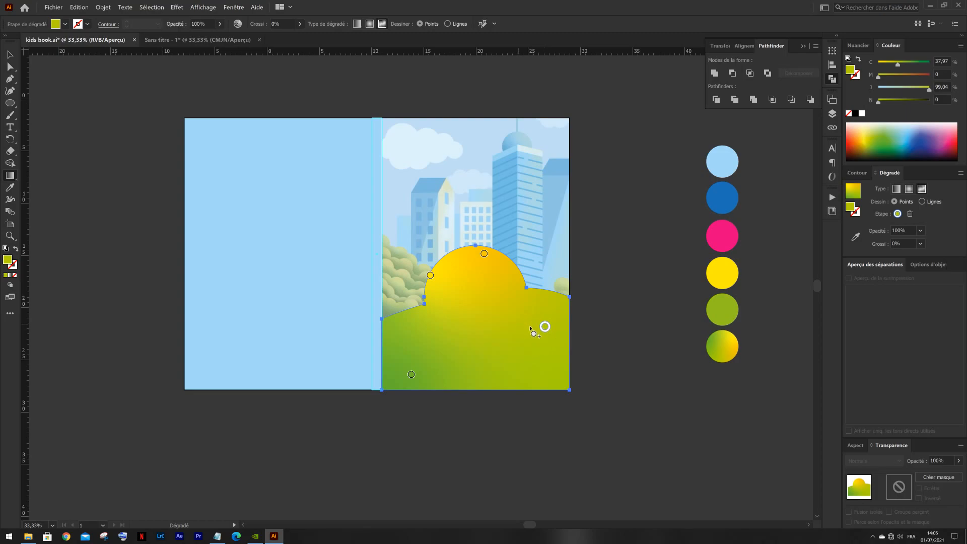
left_click(412, 375)
left_click_drag(416, 379, 426, 364)
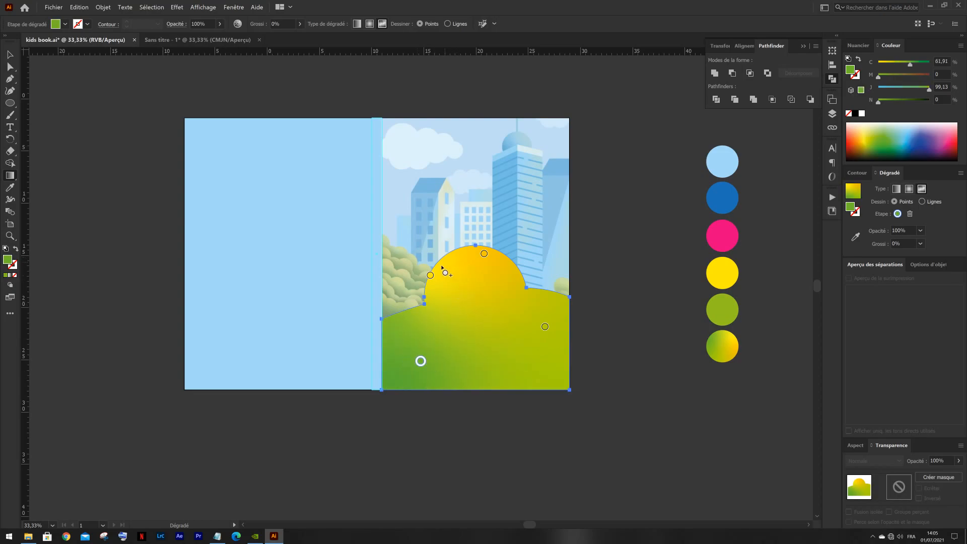
left_click(430, 276)
left_click_drag(430, 276, 442, 277)
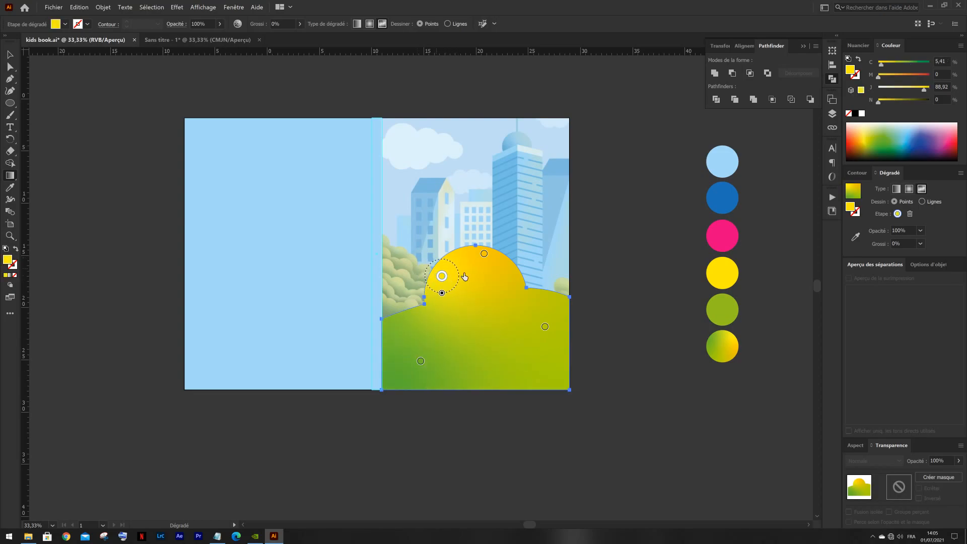
left_click(484, 254)
left_click_drag(488, 255, 495, 258)
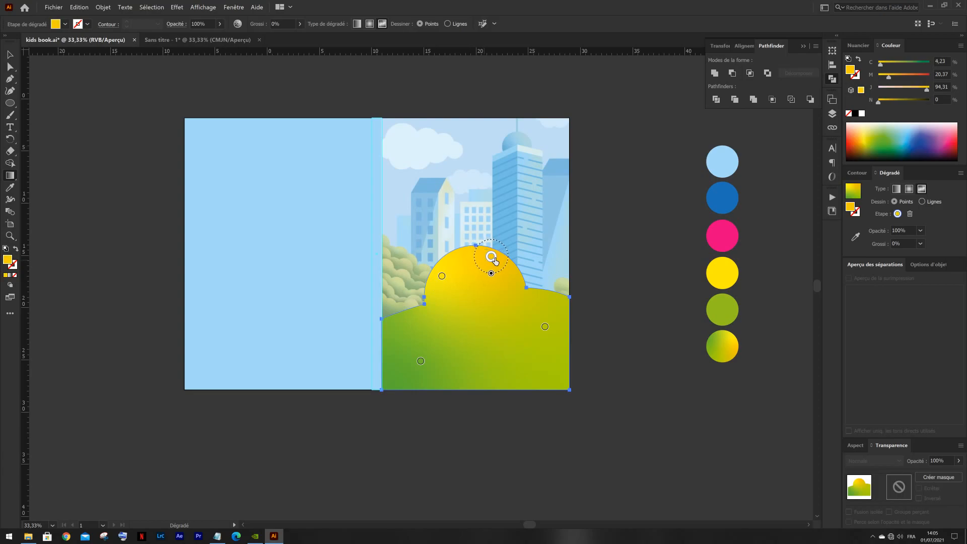
left_click(12, 57)
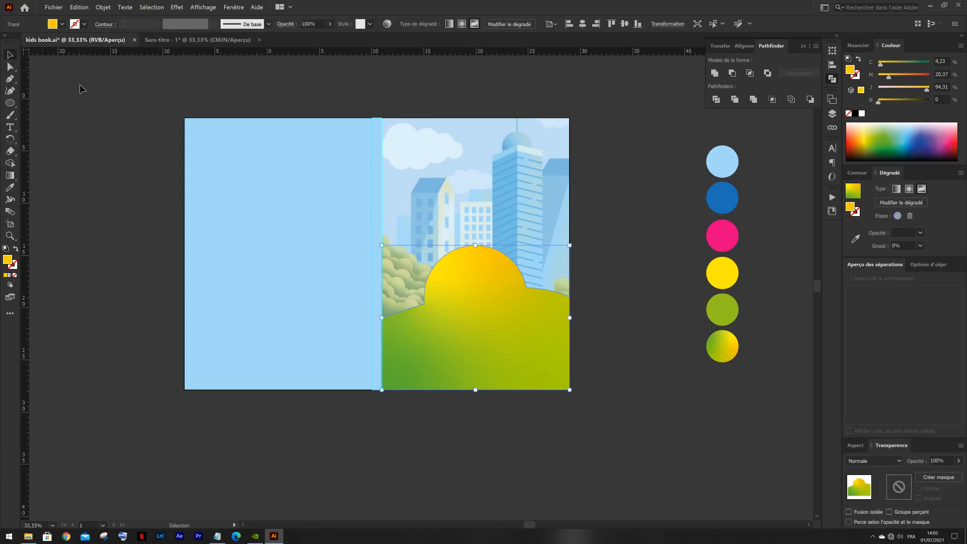
left_click(80, 84)
- Draw an arched Pen path from the spine guide over the hill to the outer page edge, ending it in a corner without an outgoing handle
left_click_drag(139, 135, 178, 141)
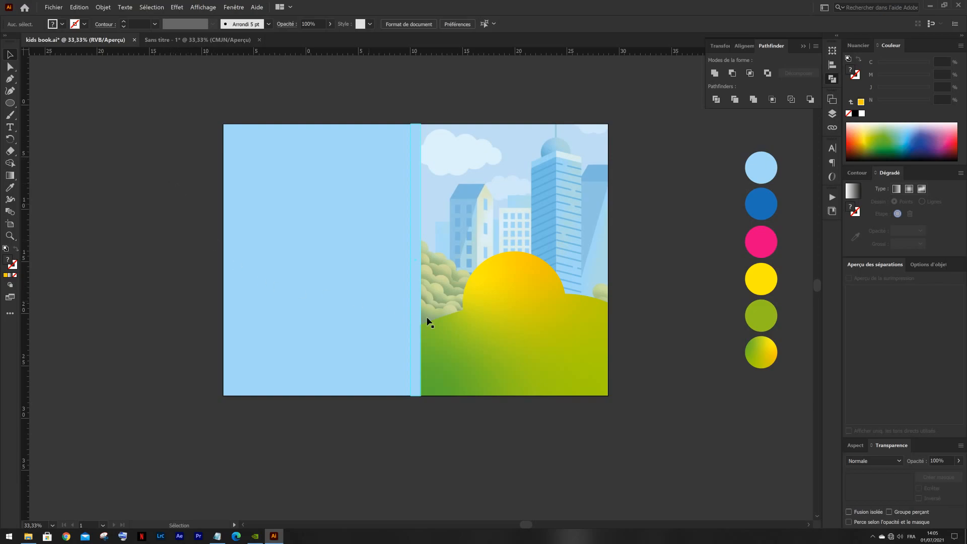
left_click(517, 303)
left_click(64, 179)
key("p")
scroll(437, 319, "up", 2)
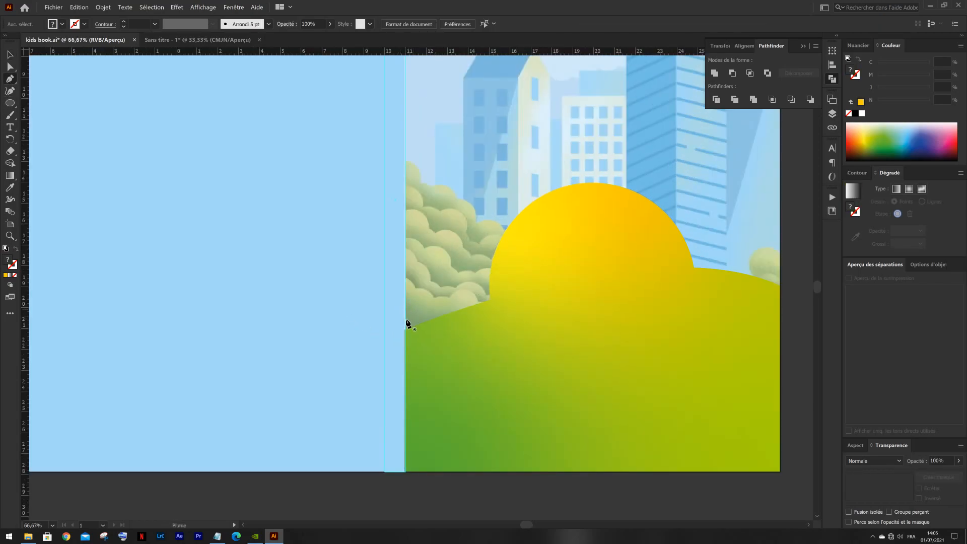
left_click(405, 323)
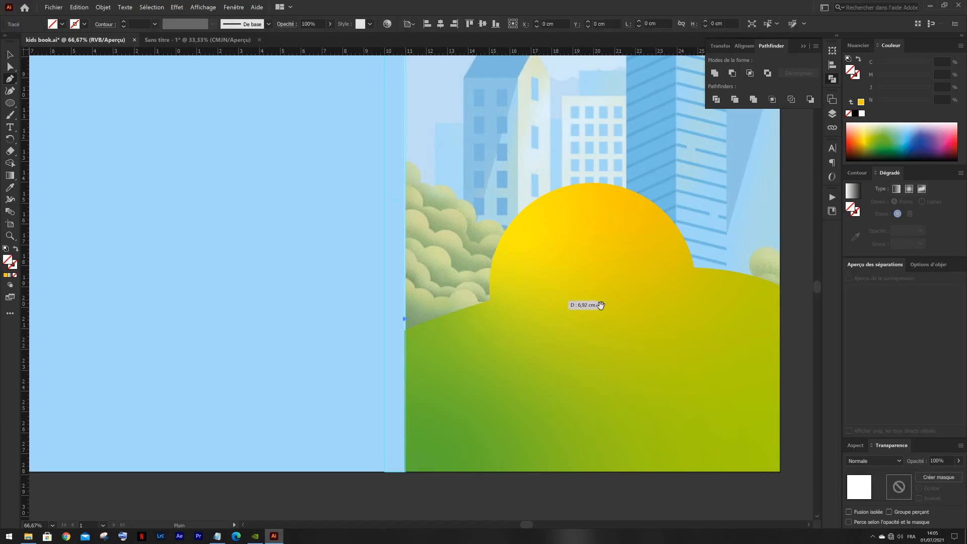
left_click_drag(600, 304, 277, 297)
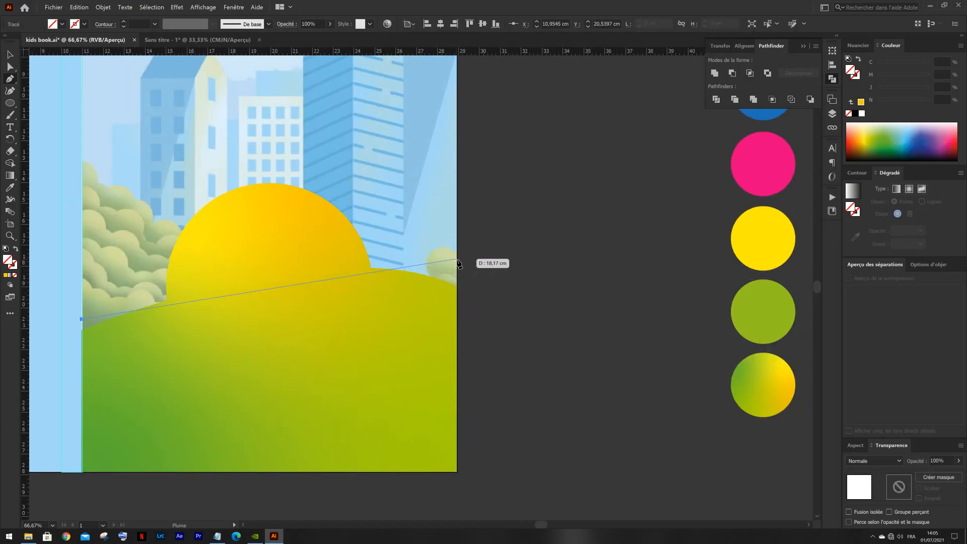
left_click_drag(456, 259, 684, 304)
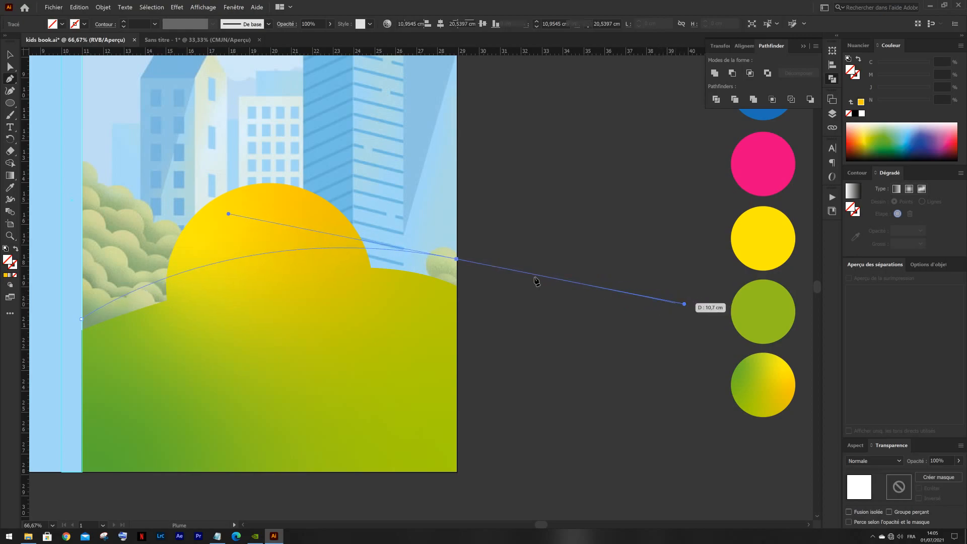
left_click(456, 259)
- Close the path into a band about 5 cm high with a straight slanted lower edge across the hill, and deselect it
left_click(456, 311)
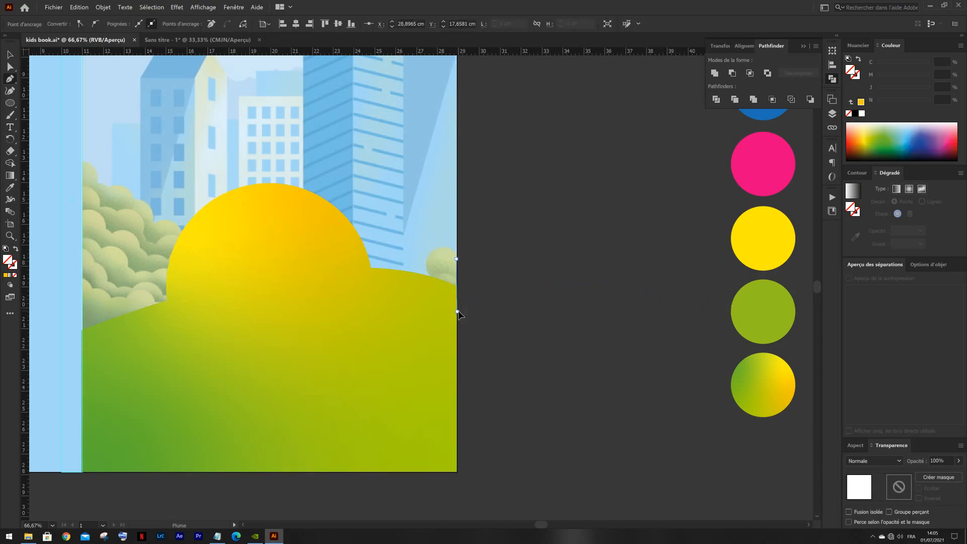
left_click(82, 352)
left_click_drag(81, 319, 229, 213)
key("v")
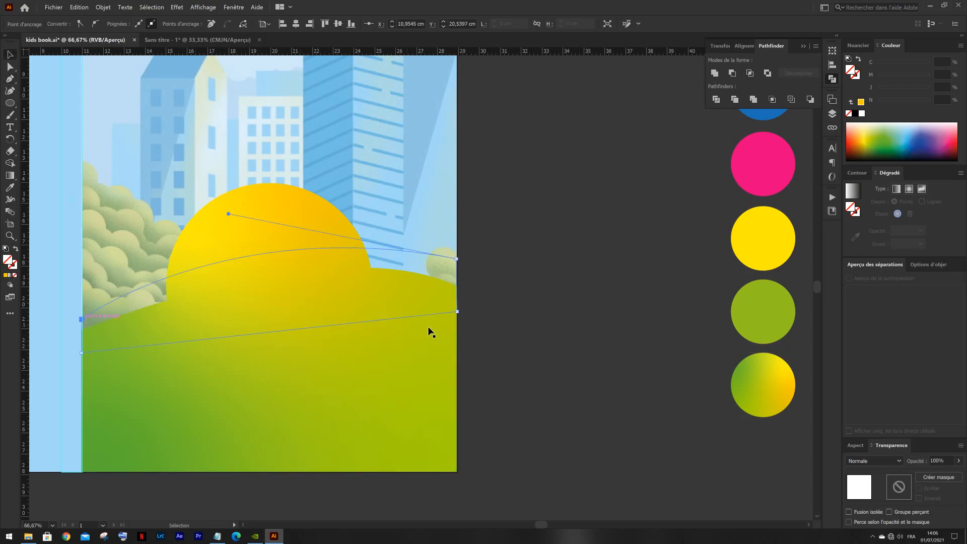
left_click(518, 315)
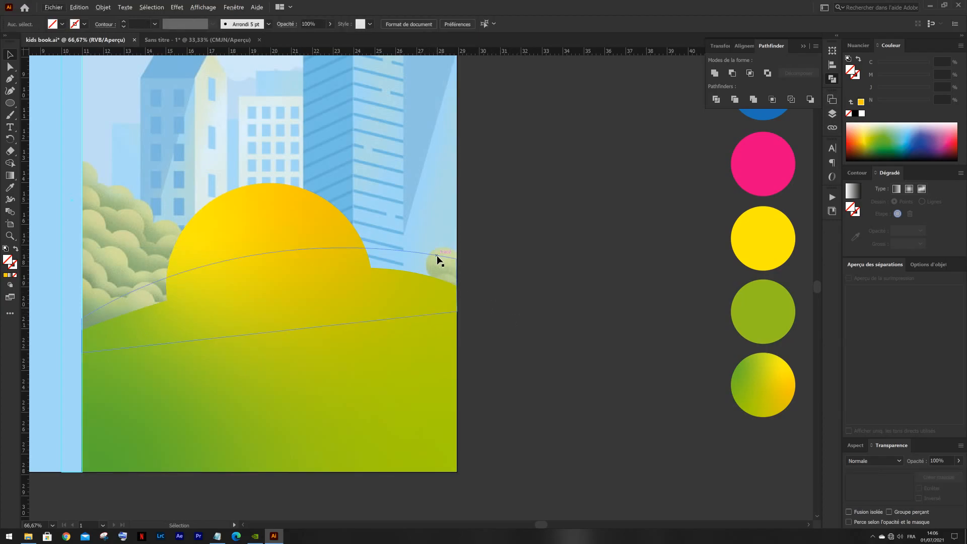
- Fill the curved band with white and select the gradient hill shape behind it
left_click(437, 255)
key("ctrl+minus")
key("ctrl+minus")
key("i")
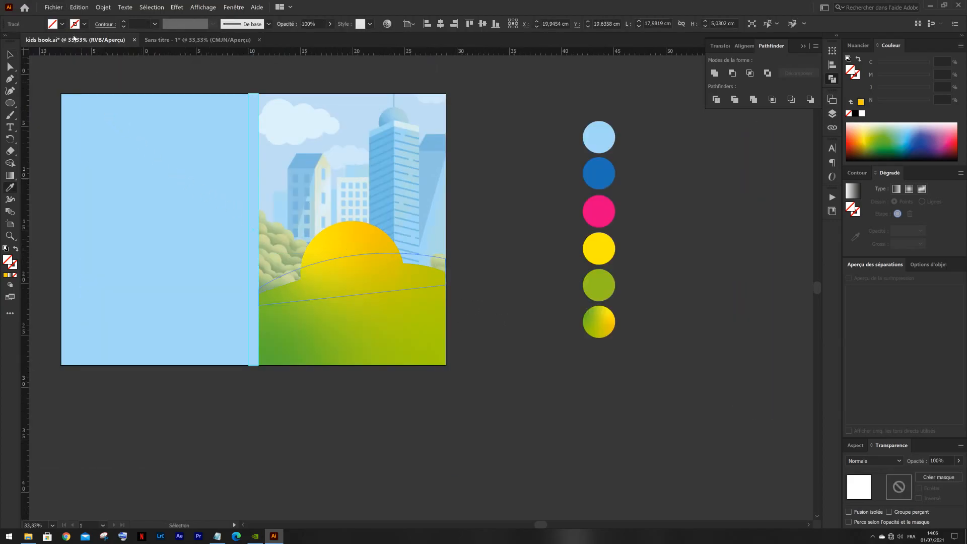
left_click(62, 24)
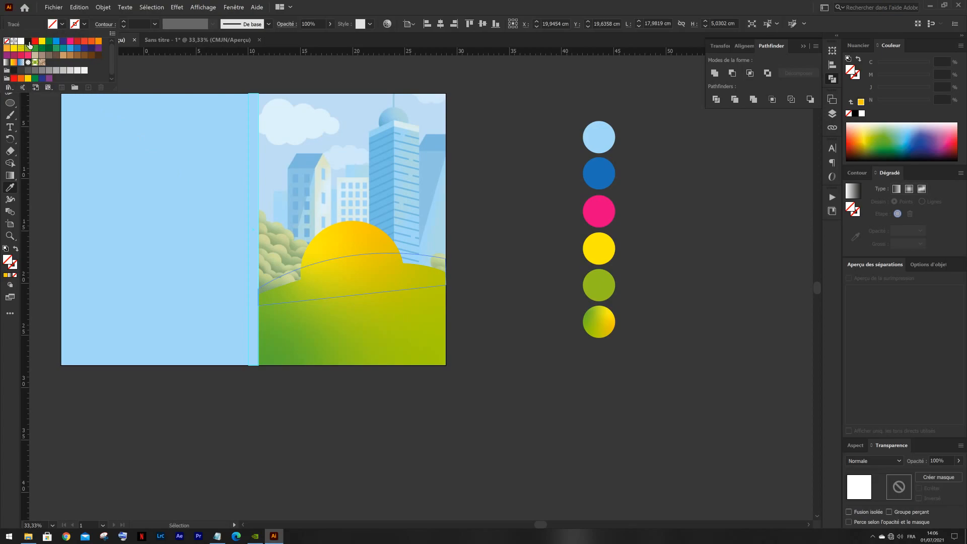
left_click(23, 42)
left_click(62, 24)
key("v")
left_click(467, 235)
left_click(379, 247)
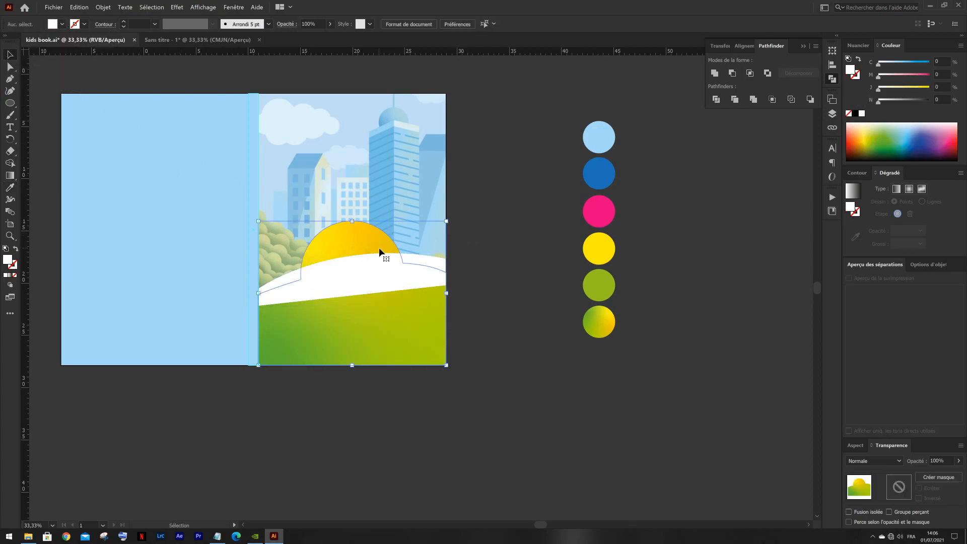
- Cut the gradient hill shape and paste it in front of the white curved band, and deselect it
key("a")
key("ctrl+x")
key("ctrl+f")
left_click(506, 256)
left_click_drag(472, 263, 542, 261)
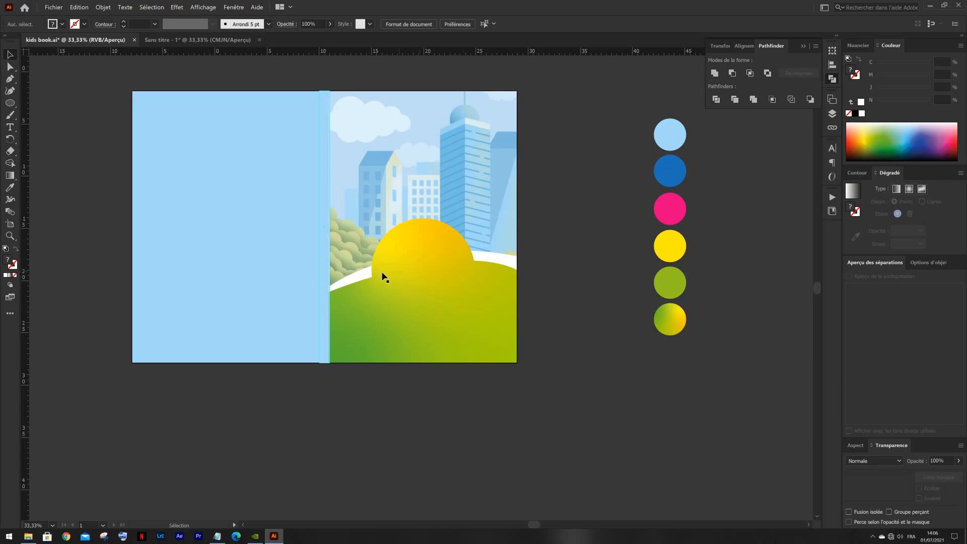
- Raise the white band's upper anchor at the spine edge slightly so the band thickens there
scroll(317, 290, "up", 1)
left_click(355, 272)
scroll(338, 282, "up", 3)
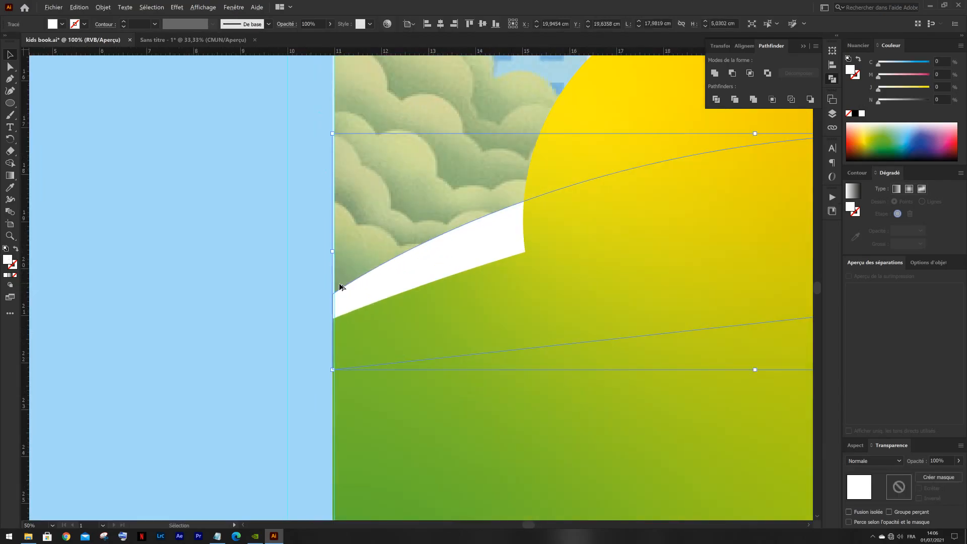
left_click_drag(335, 298, 332, 279)
- Shorten the curve handle of the white band's upper anchor at the outer page edge, and deselect the band
scroll(441, 270, "down", 2)
left_click_drag(528, 268, 216, 305)
left_click(457, 257)
left_click(457, 257)
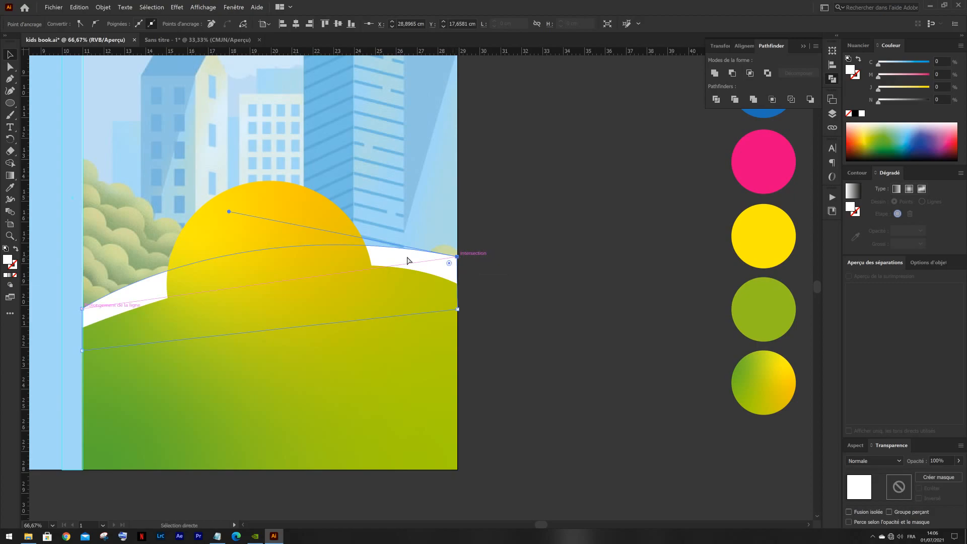
left_click_drag(228, 211, 258, 207)
left_click(518, 248)
- Nudge the whole white band down by six increments so only a thin strip shows above the hill
key("v")
left_click(406, 262)
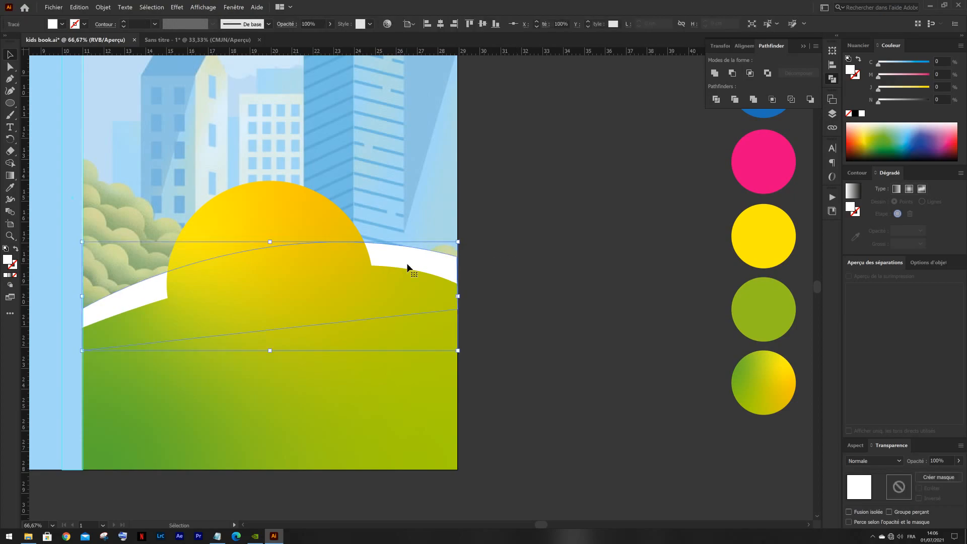
key("Down")
key("Down")
key("Down")
key("Down")
key("Down")
key("Down")
key("Down")
key("Down")
key("Down")
key("Down")
key("Down")
key("Down")
key("Down")
key("Down")
key("Down")
key("Down")
key("Down")
key("Down")
key("Down")
key("Down")
key("Down")
key("Down")
key("Down")
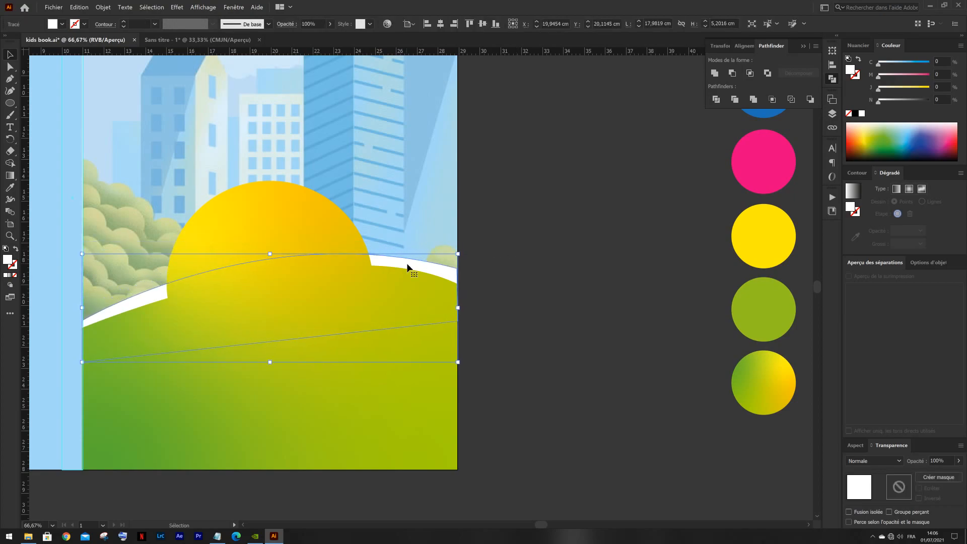
- Raise the lowered white band's upper spine-edge anchor a little, and deselect the band
scroll(53, 323, "up", 3)
key("a")
left_click(155, 325)
left_click_drag(157, 319, 153, 295)
key("v")
scroll(153, 296, "down", 3)
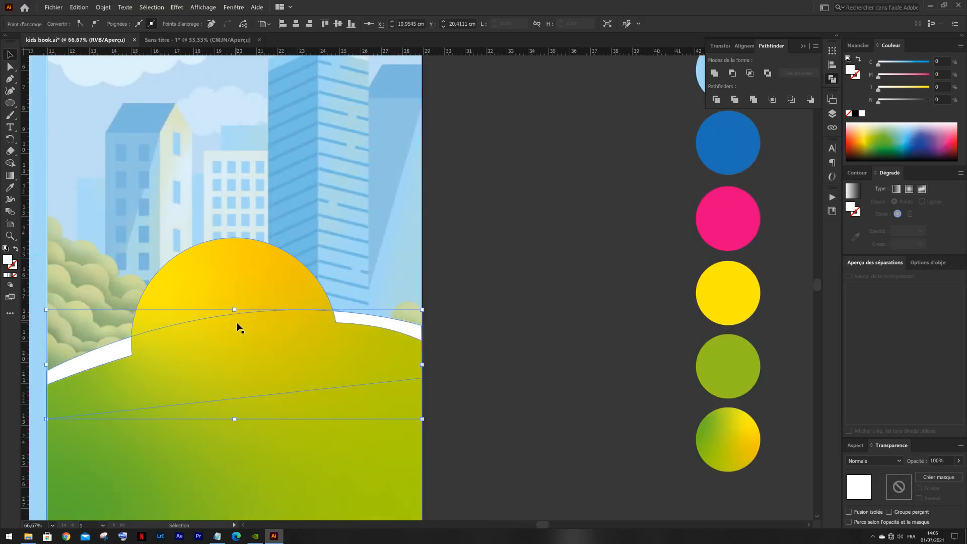
left_click(514, 265)
- Select the gradient hill shape on the front cover
scroll(488, 279, "down", 1)
left_click_drag(358, 346, 441, 325)
left_click(403, 345)
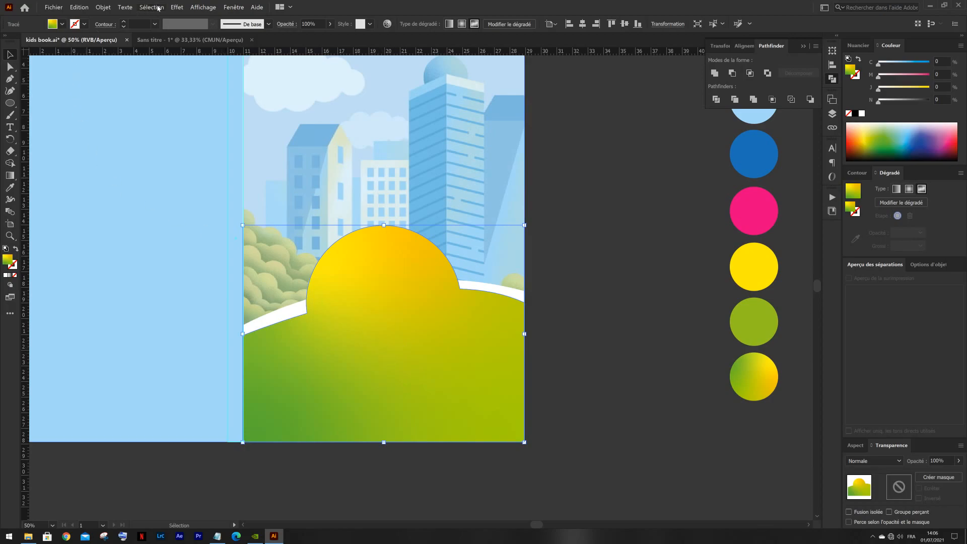
left_click(178, 8)
mouse_move(231, 106)
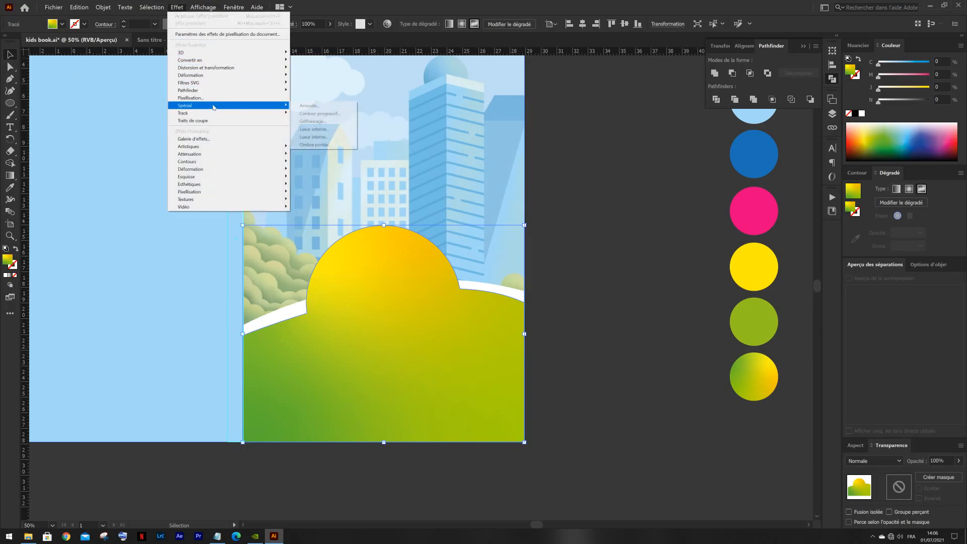
left_click(313, 137)
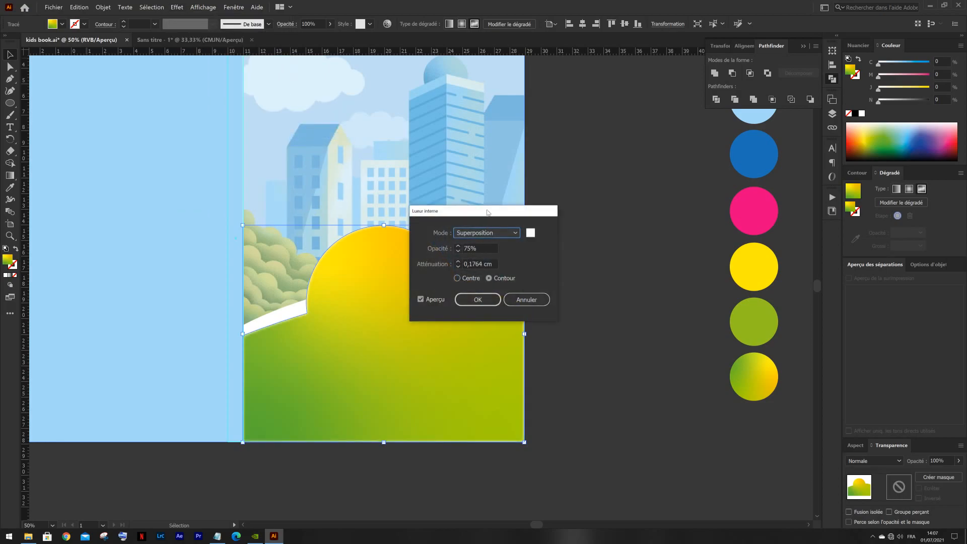
left_click_drag(488, 212, 636, 177)
left_click(674, 263)
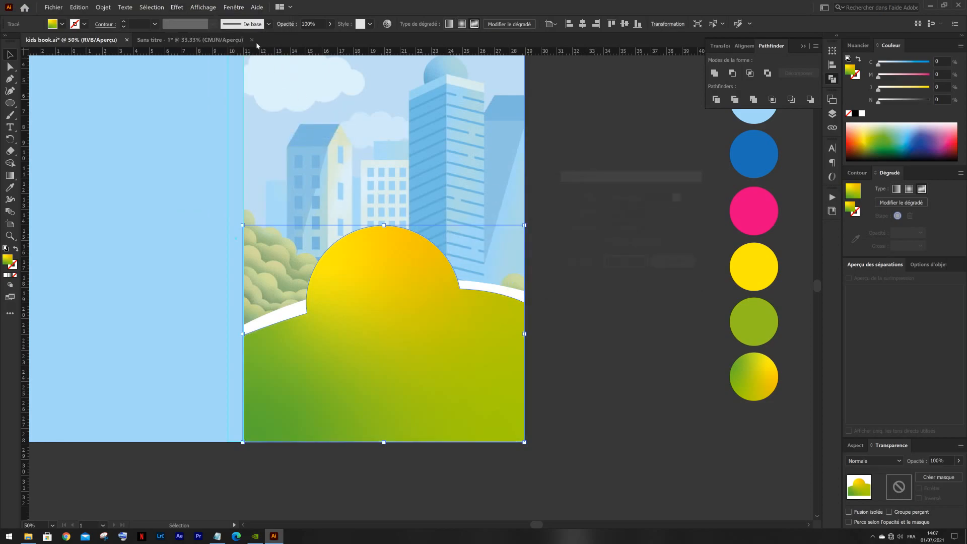
- Add a Multiply drop shadow at 75% opacity to the hill, setting X offset, Y offset and blur to 0.1 cm
left_click(177, 7)
mouse_move(219, 106)
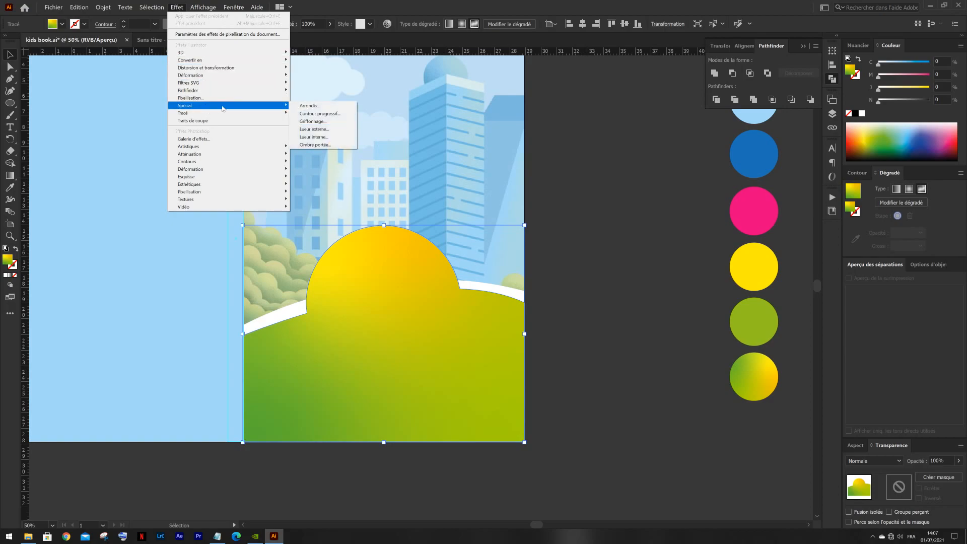
left_click(325, 145)
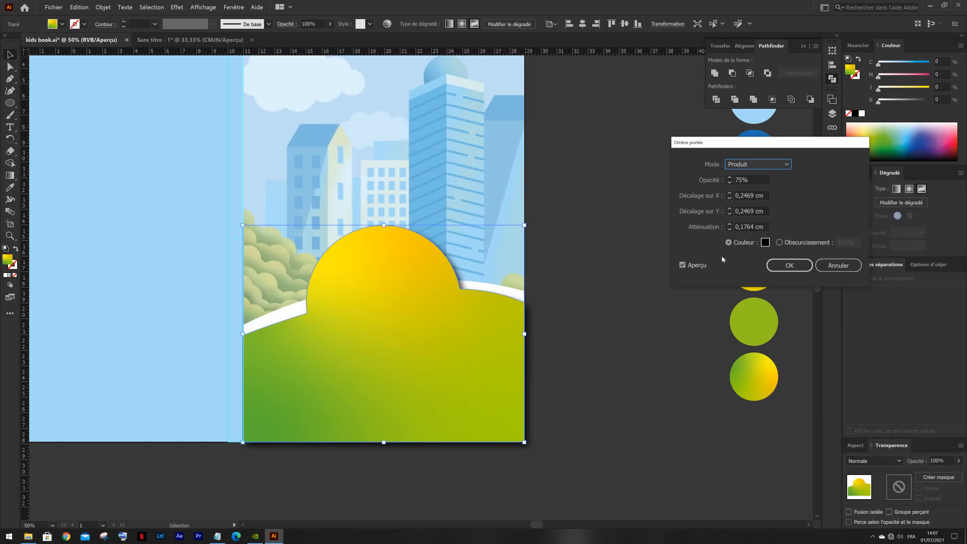
left_click(762, 166)
left_click(761, 166)
left_click(749, 196)
left_click(728, 199)
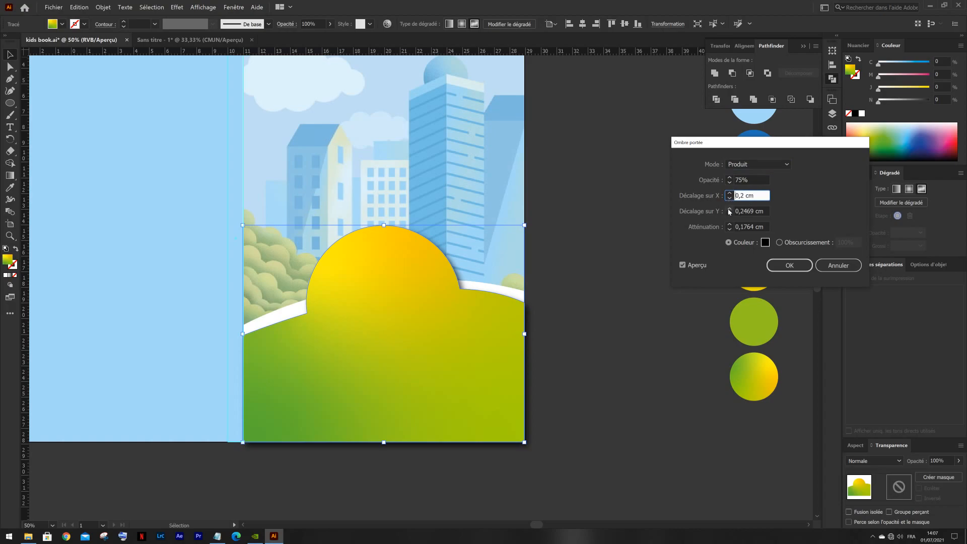
left_click(730, 214)
left_click(729, 198)
left_click(729, 214)
left_click(729, 229)
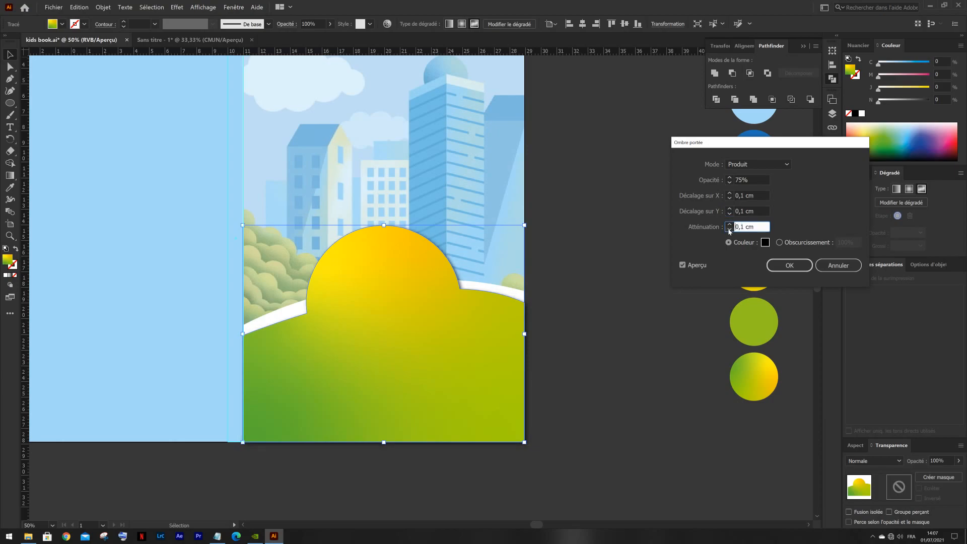
- Try a shadow X offset as far as -0.3 cm and return it to 0.1 cm
left_click(749, 197)
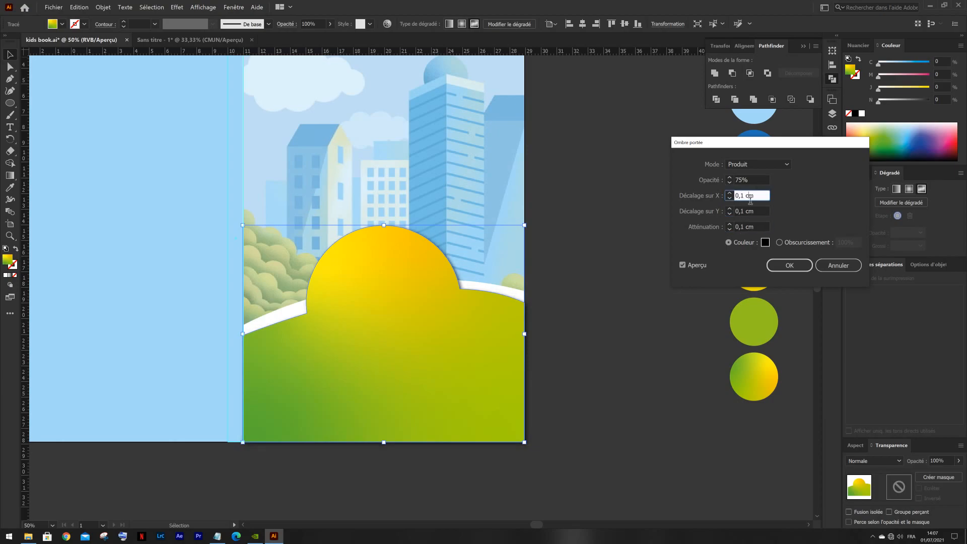
key("Down")
key("Down")
key("Down")
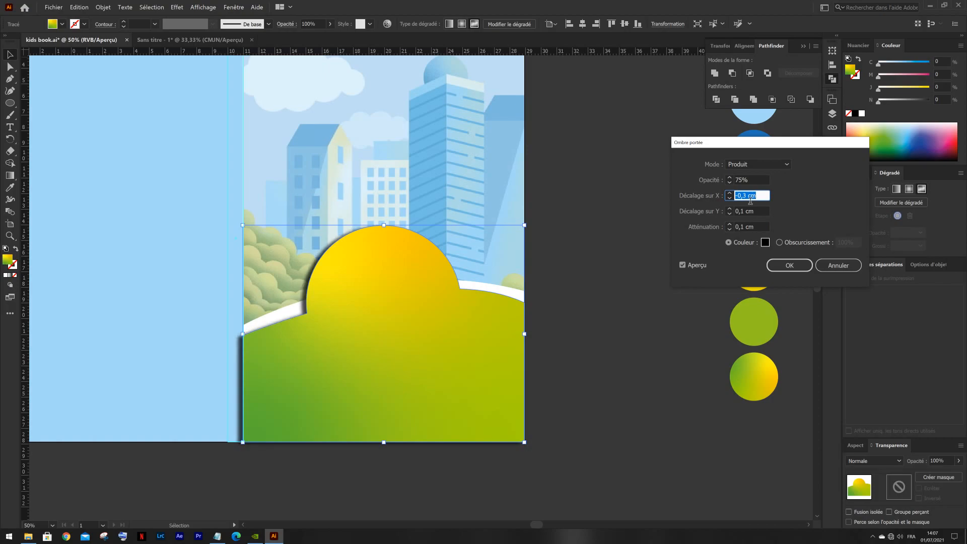
key("Up")
key("Up")
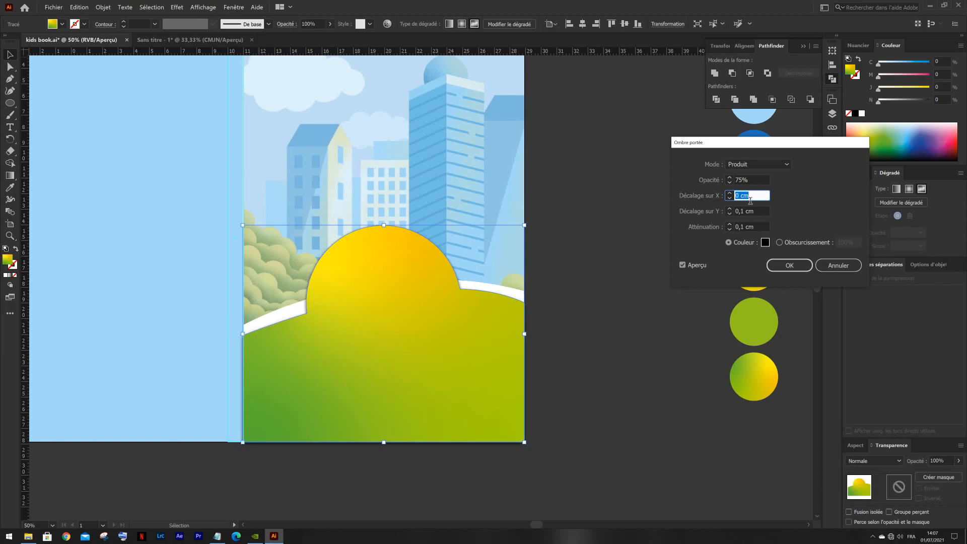
key("Up")
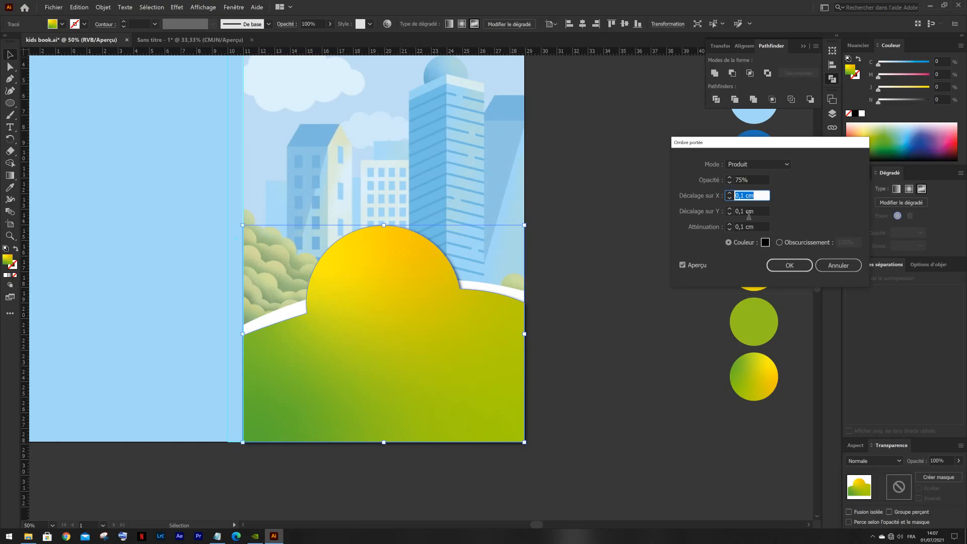
- Set the shadow's Y offset to 0 cm with a 0.1 cm blur, apply the effect, and deselect the hill
left_click(747, 211)
key("Up")
key("Down")
key("Down")
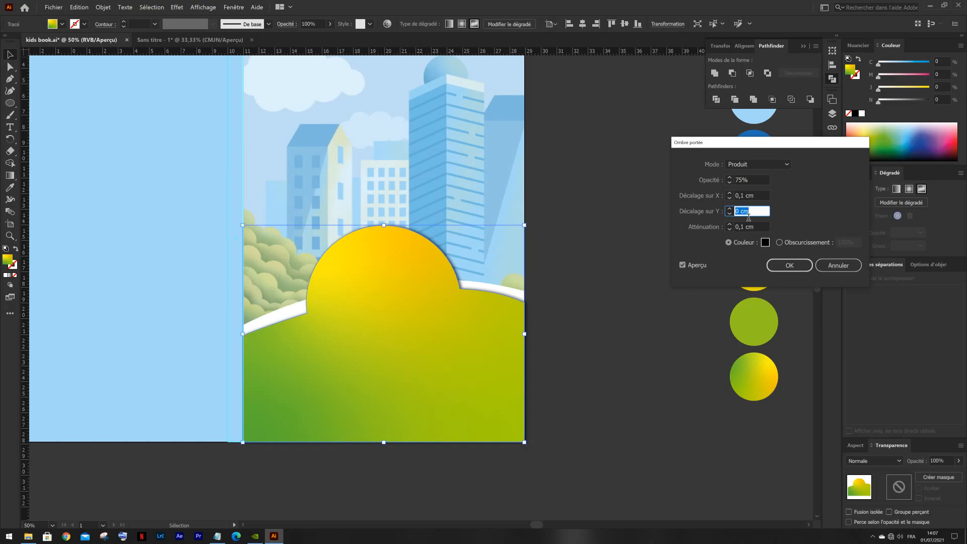
left_click(748, 227)
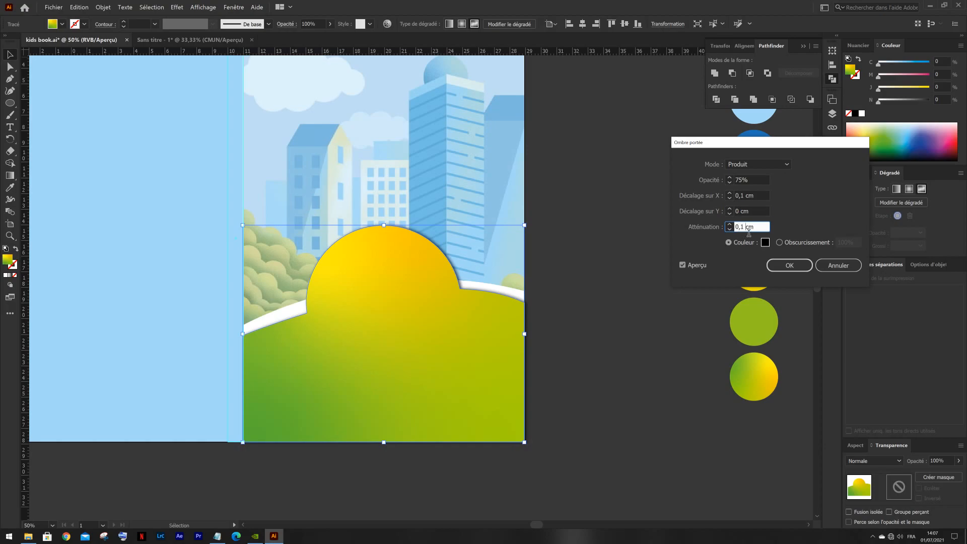
key("Up")
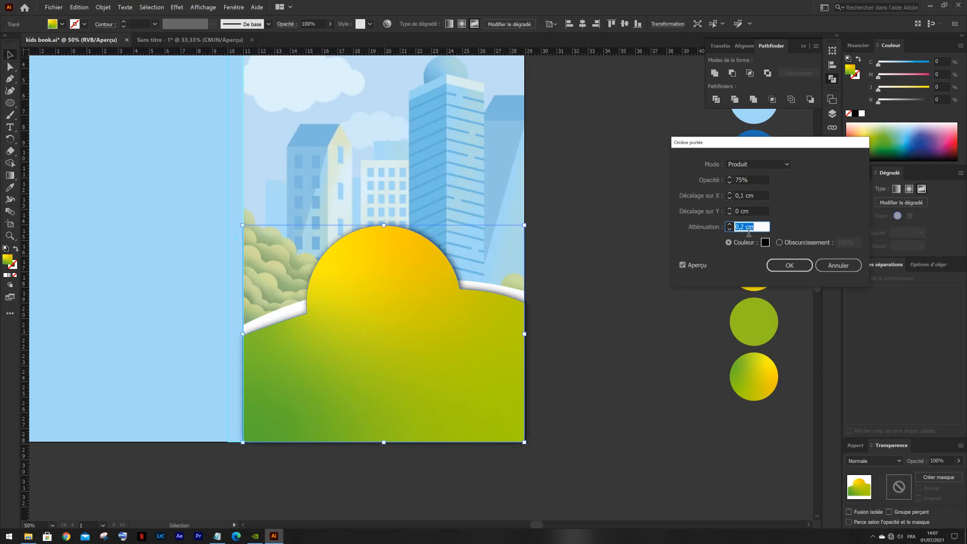
key("Down")
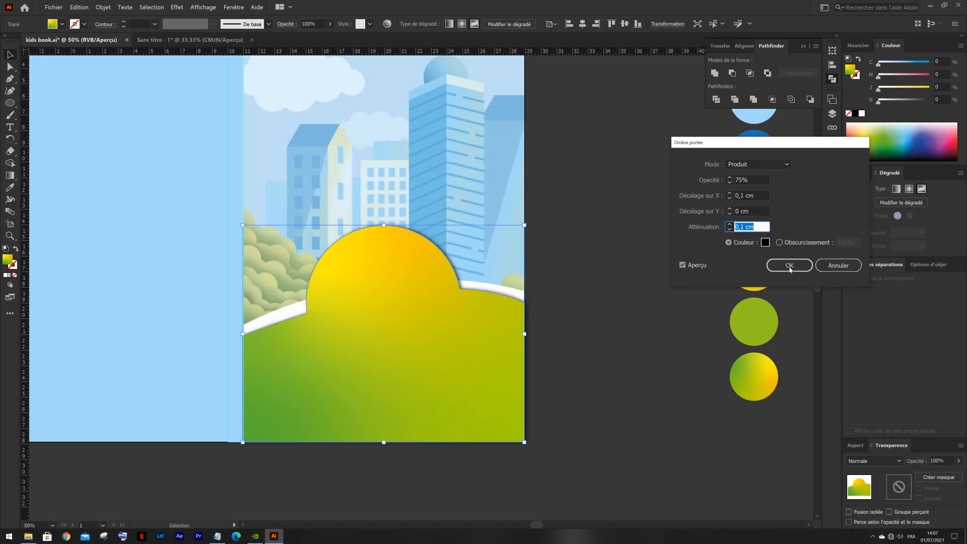
left_click(789, 265)
left_click(589, 247)
- Set the city illustration's opacity to 78%
left_click_drag(588, 243, 639, 283)
scroll(632, 267, "down", 1)
left_click(537, 245)
left_click(958, 461)
left_click_drag(945, 476, 952, 475)
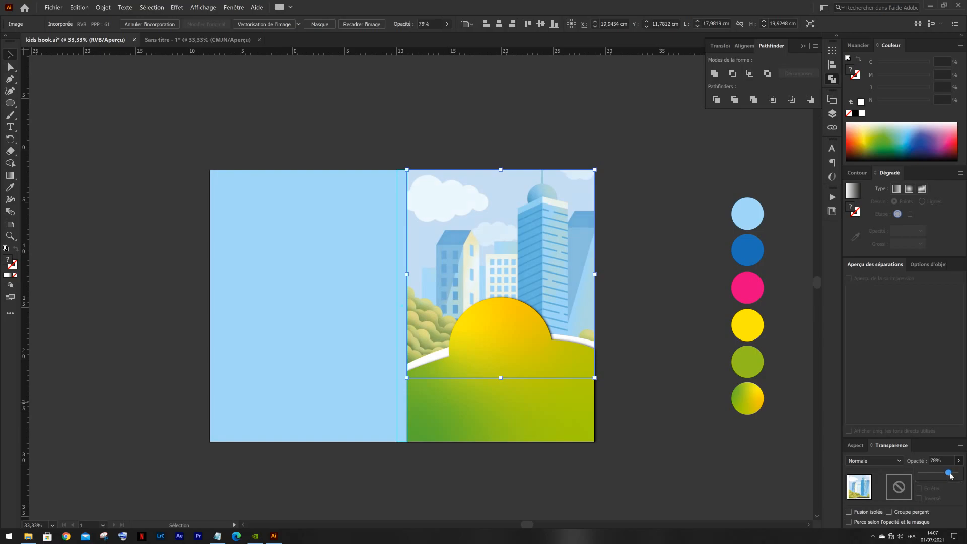
- Select the light blue background rectangle and deepen its fill by setting cyan to 55%
left_click(664, 334)
left_click(306, 281)
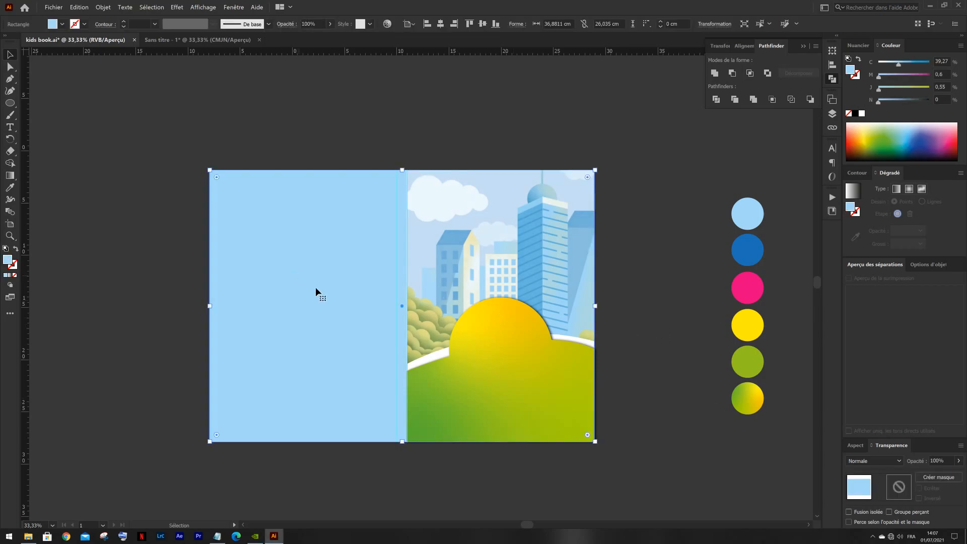
left_click_drag(900, 66, 908, 66)
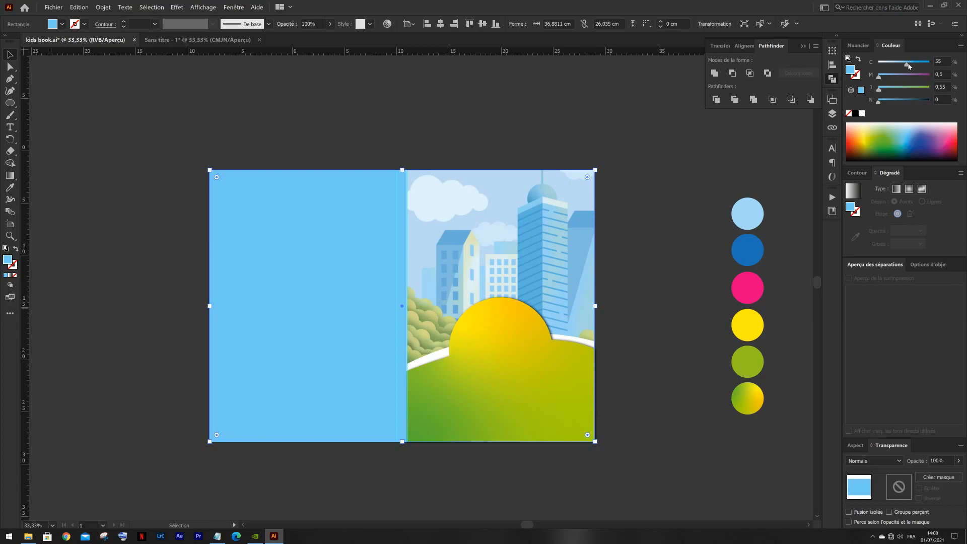
- Try the dark blue palette circle's colour on the background rectangle and undo it
key("i")
left_click(749, 257)
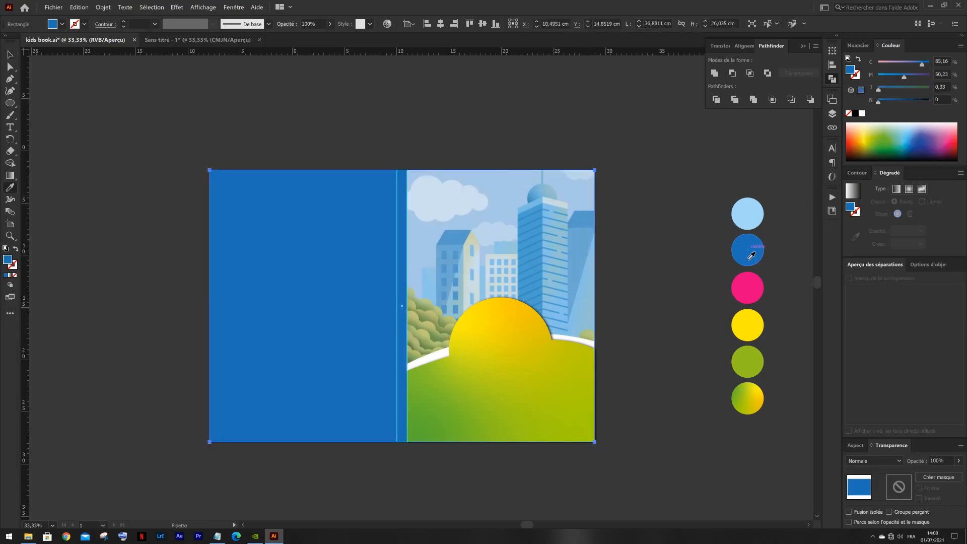
key("v")
left_click(669, 238)
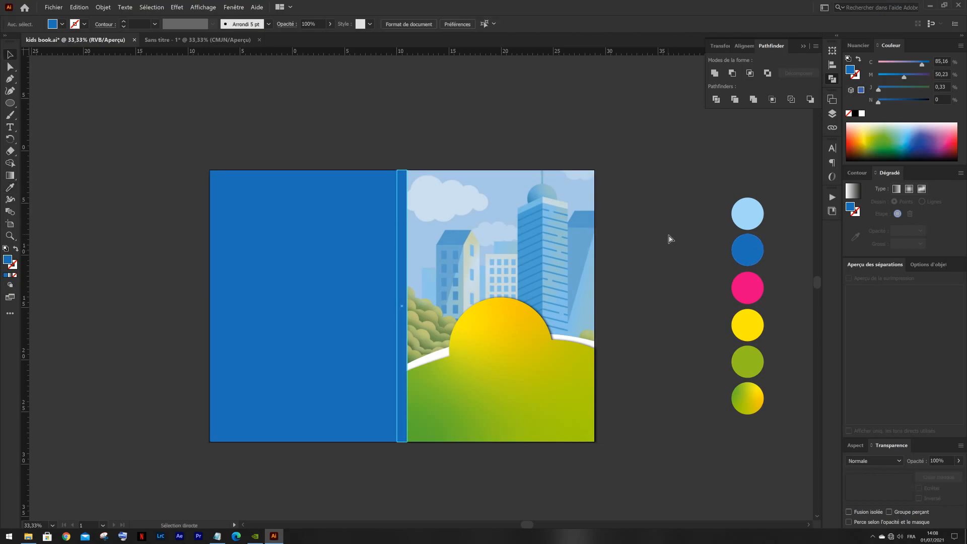
key("ctrl+z")
left_click(663, 234)
- Lower the city illustration's opacity so it blends more into the blue background, and deselect it
left_click_drag(648, 244, 617, 235)
left_click(479, 224)
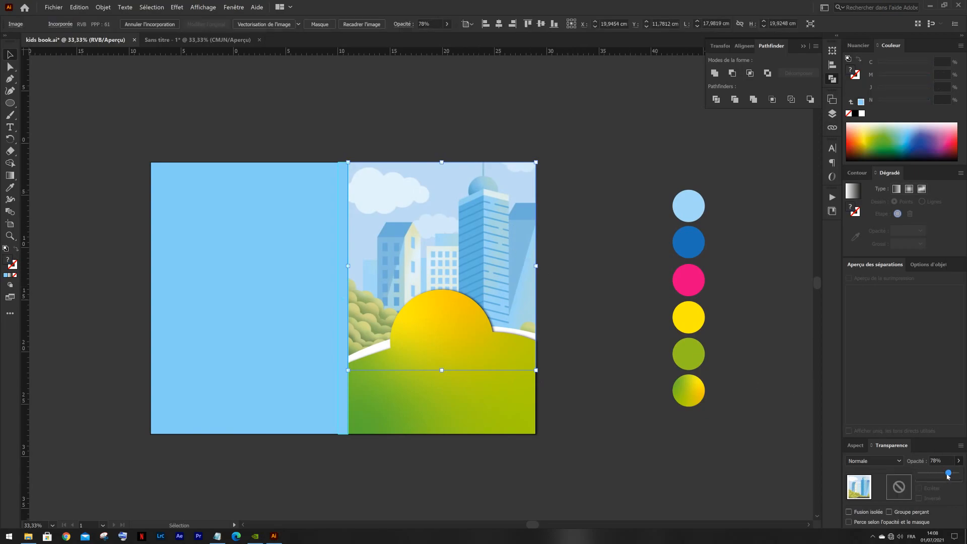
left_click_drag(950, 473, 947, 473)
left_click(583, 305)
left_click_drag(575, 283, 615, 287)
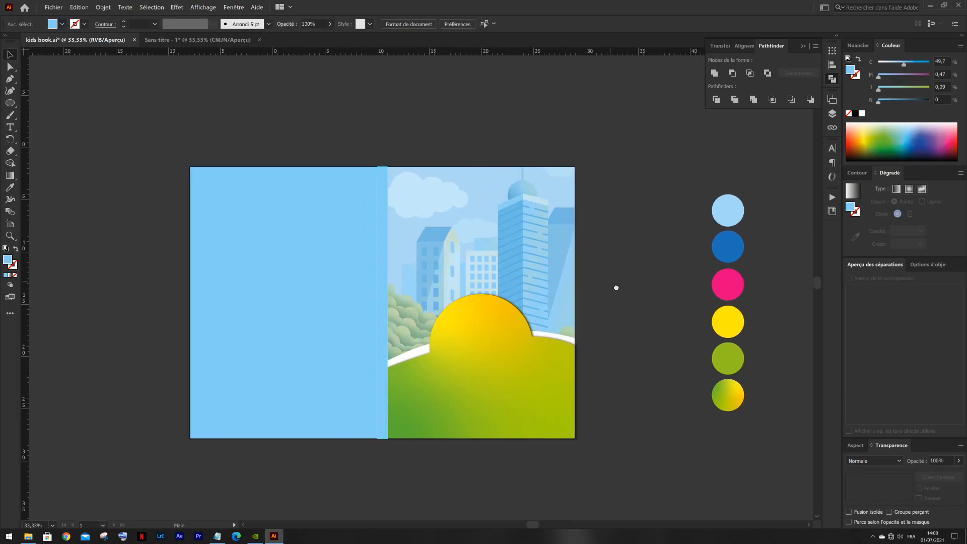
- Bring the superhero boy image from the untitled document onto the front cover of kids book.ai
left_click(166, 41)
left_click(405, 343)
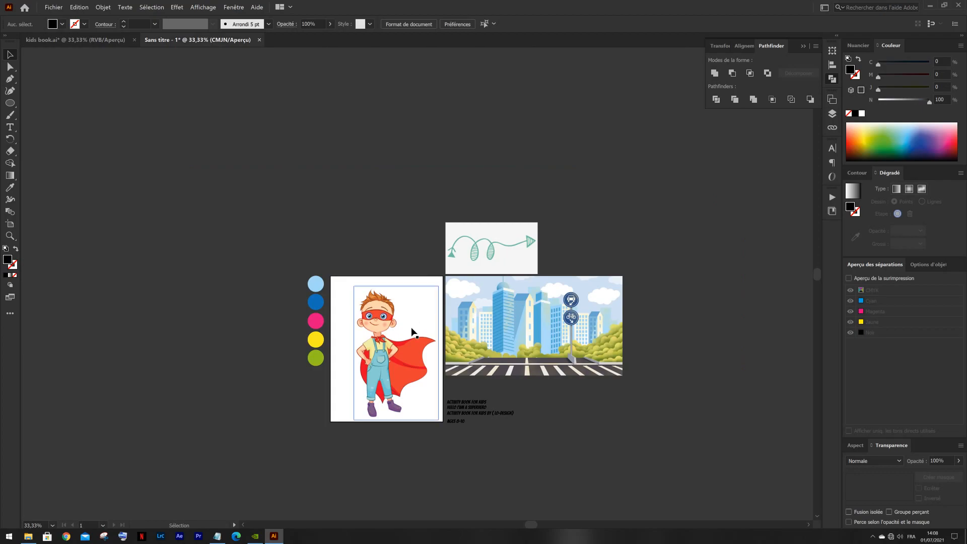
left_click_drag(405, 342, 466, 306)
left_click_drag(471, 195, 456, 234)
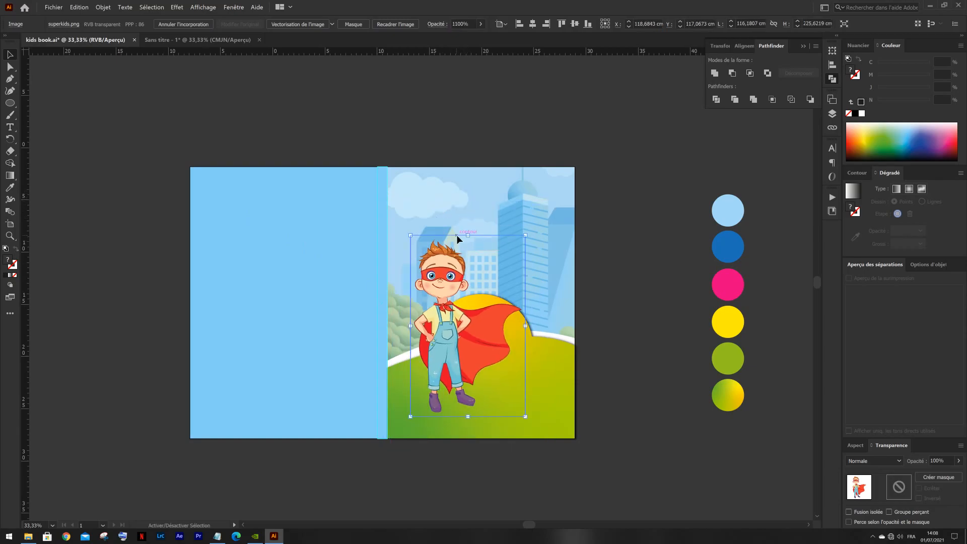
- Scale the superhero boy down to about 6.4 × 10.1 cm and place him over the yellow dome of the hill
left_click_drag(477, 314, 508, 280)
scroll(450, 216, "up", 2)
left_click_drag(555, 192, 526, 344)
scroll(514, 282, "down", 4)
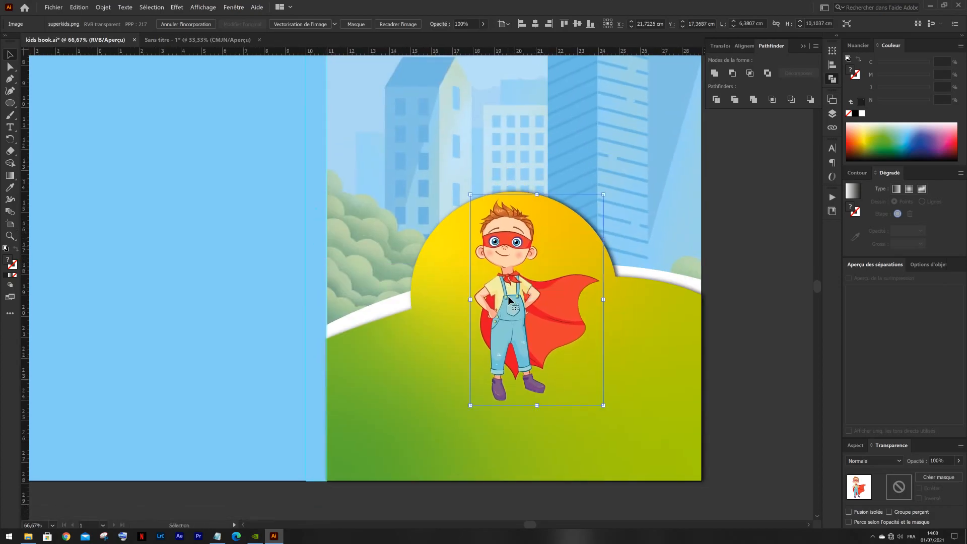
- Enlarge the superhero boy to about 7.4 × 11.7 cm, position him centrally on the hill, and deselect him
left_click_drag(537, 405, 539, 440)
left_click_drag(518, 346, 526, 353)
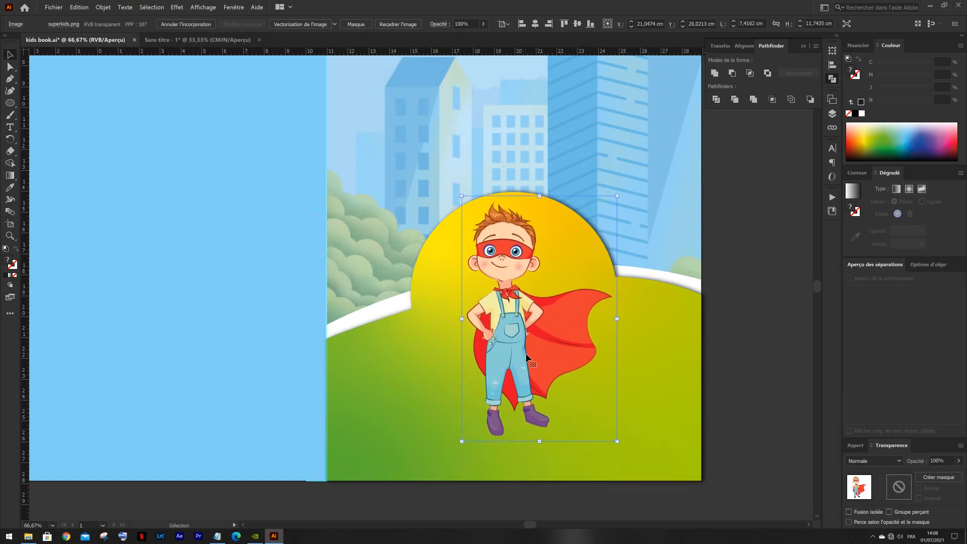
left_click_drag(542, 442, 542, 444)
scroll(577, 403, "down", 2)
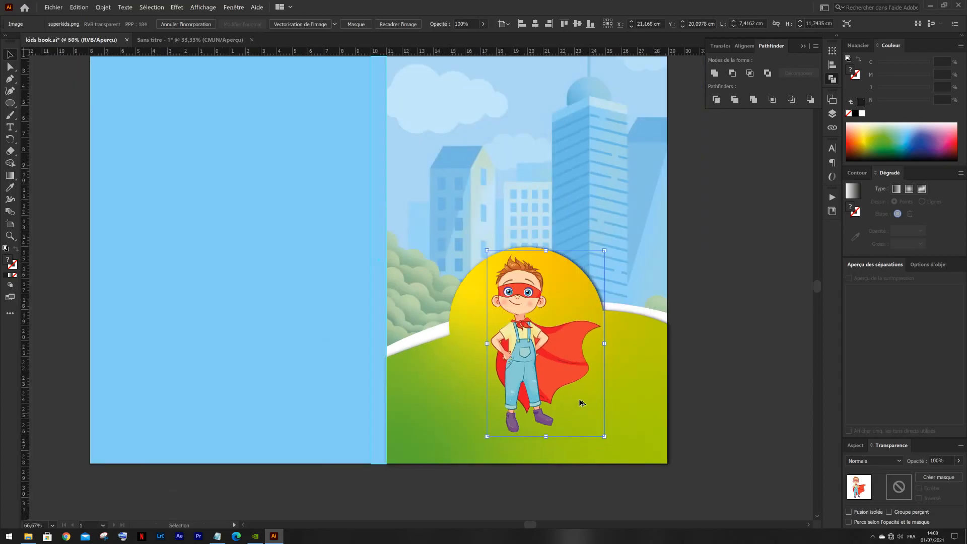
left_click_drag(641, 302, 520, 307)
left_click(520, 306)
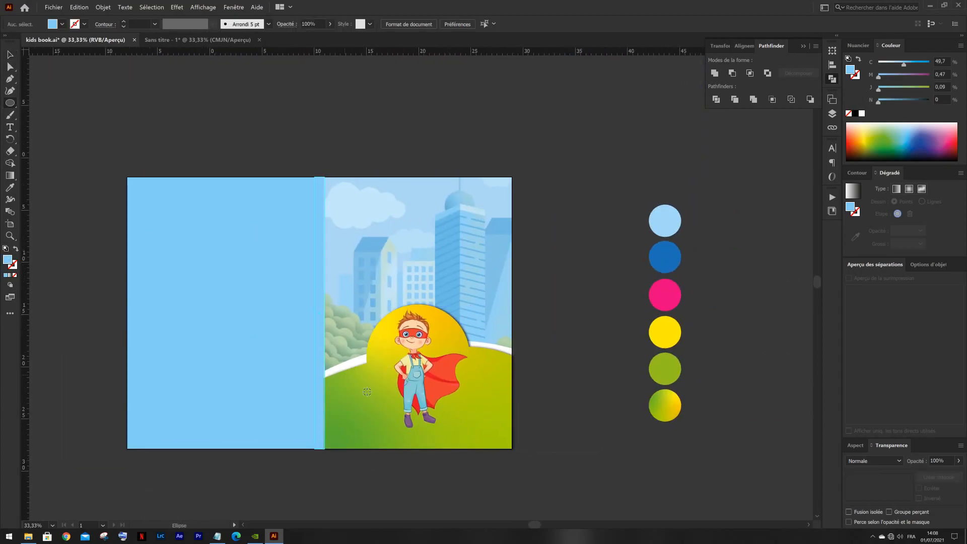
- Draw an ellipse about 5.2 × 2 cm under the superhero boy's feet and bring the boy in front of it
scroll(430, 432, "up", 2)
left_click_drag(349, 395, 463, 441)
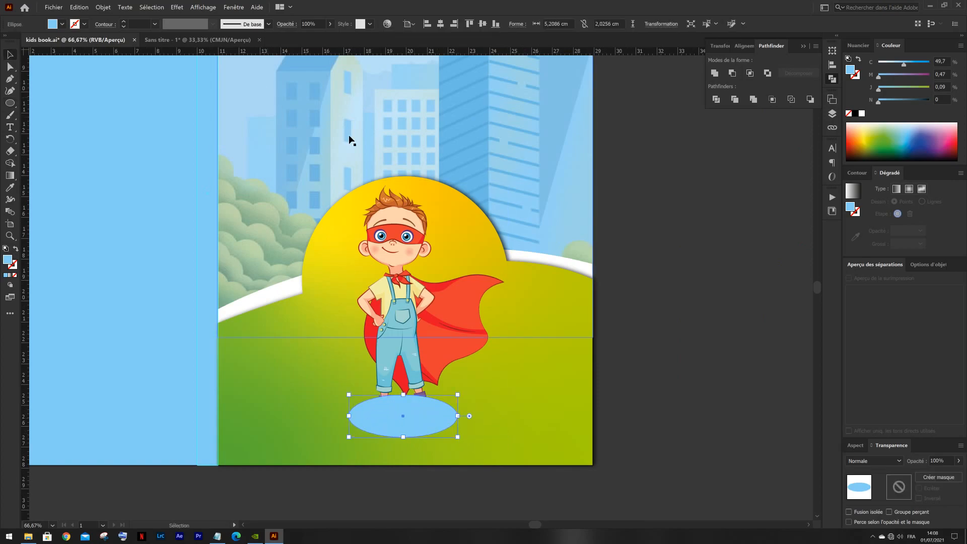
left_click(409, 275)
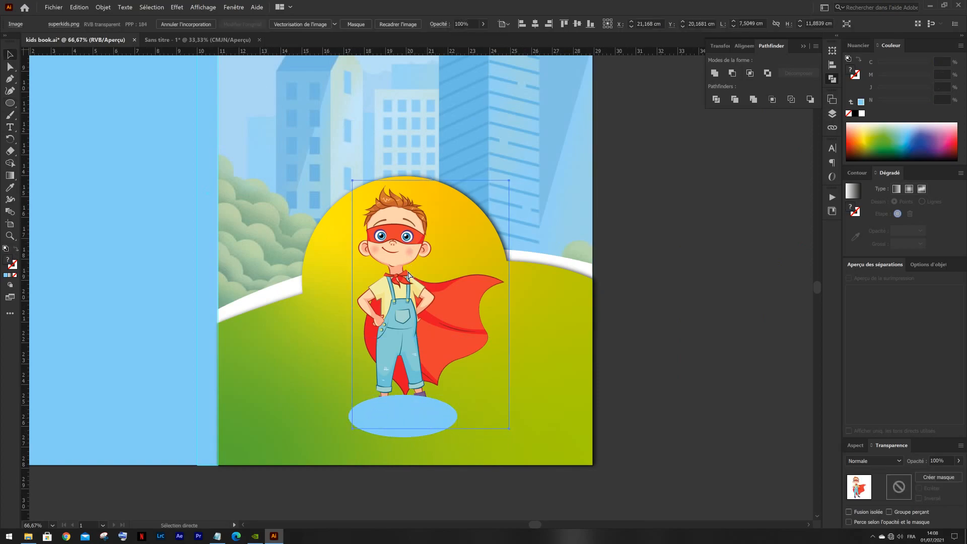
key("ctrl+shift+bracketright")
left_click(639, 328)
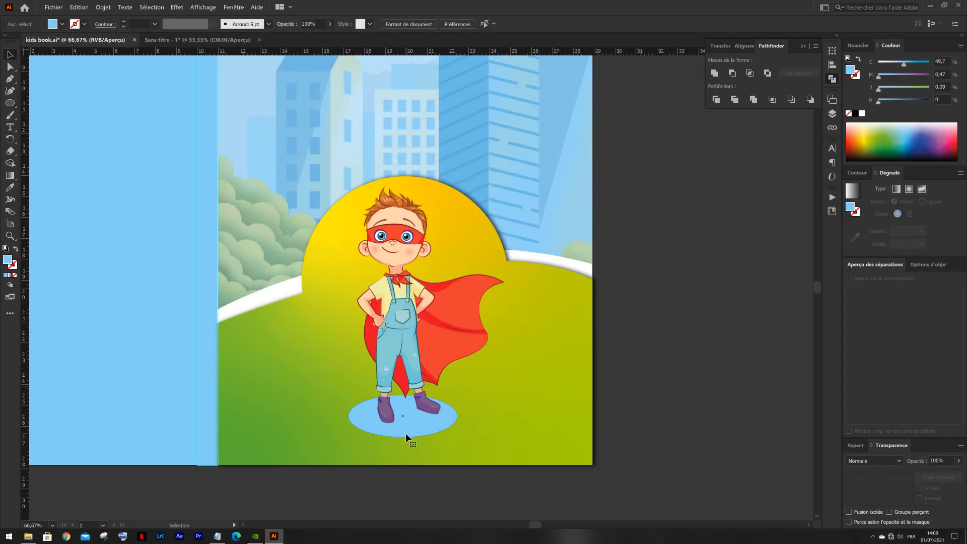
- Fill the ellipse under the boy's feet with the plain green palette color and set its blend mode to Produit
left_click(406, 433)
scroll(422, 425, "down", 2)
scroll(509, 330, "right", 1)
key("i")
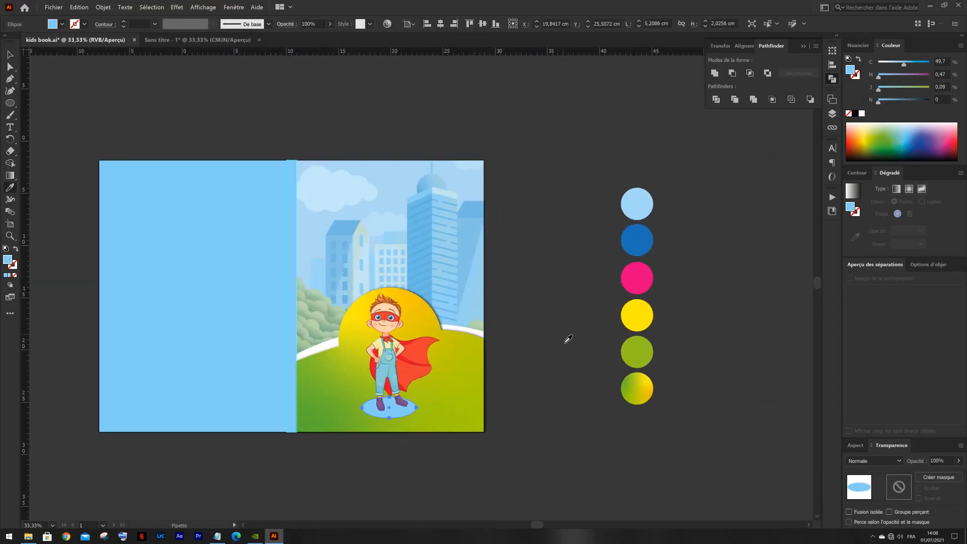
left_click(651, 350)
key("v")
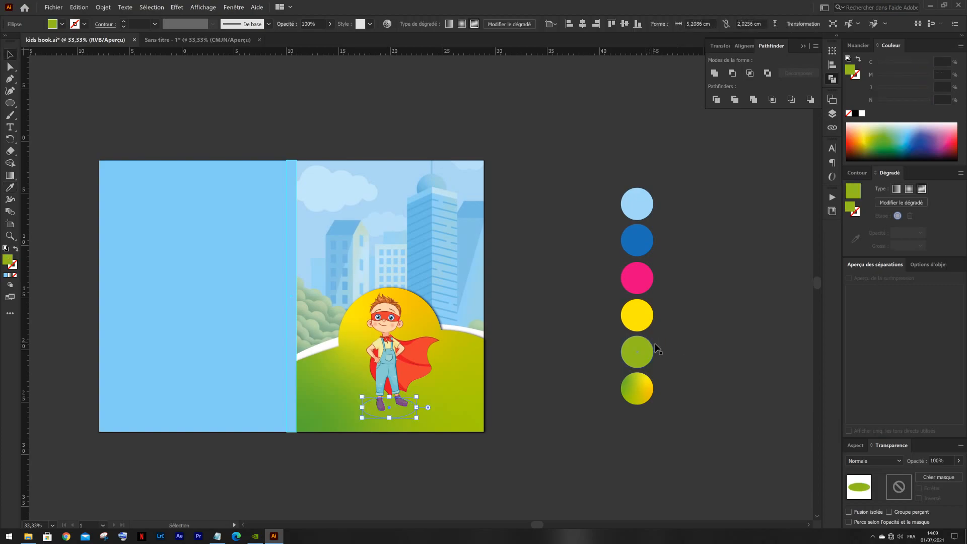
left_click(880, 461)
left_click(862, 300)
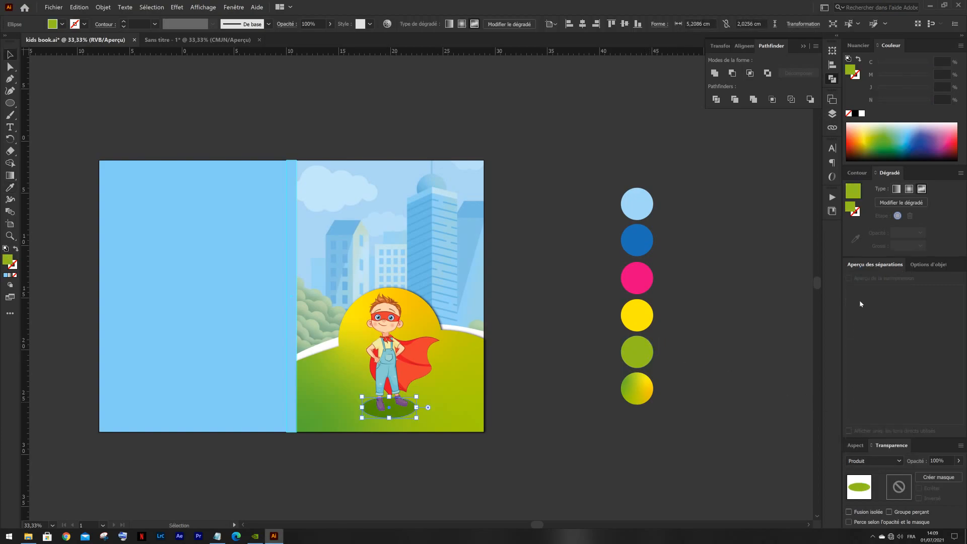
- Lower the green shadow ellipse's opacity to 44% and deselect it
scroll(393, 425, "up", 3)
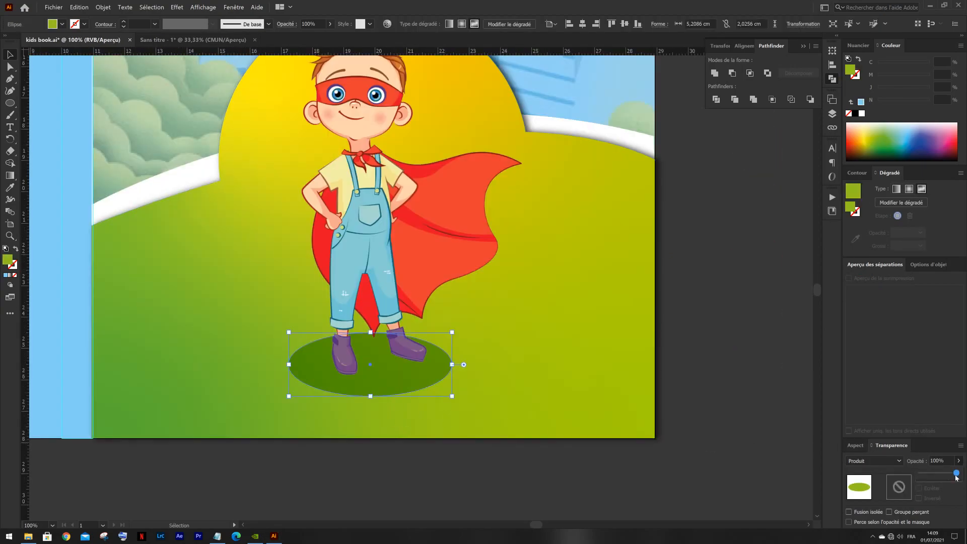
left_click_drag(943, 478, 942, 477)
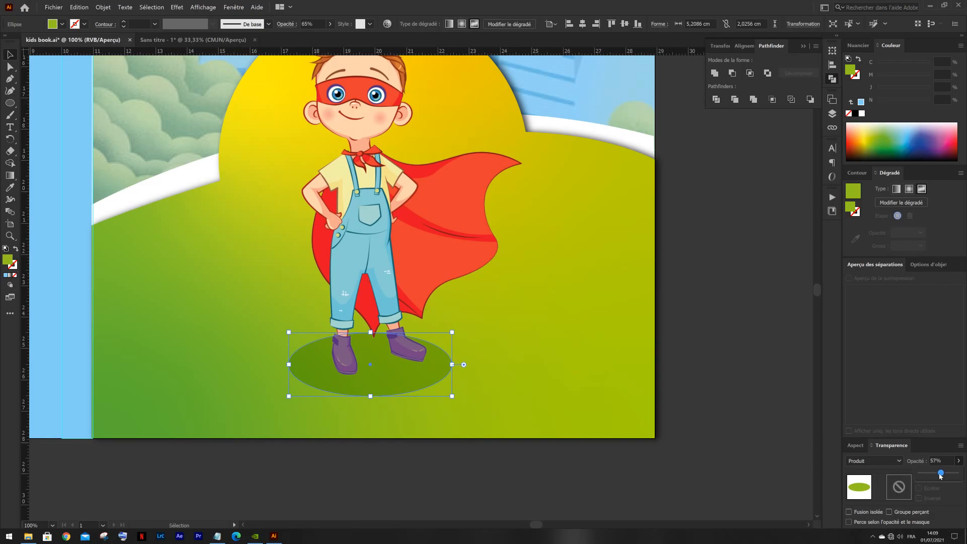
left_click(725, 355)
scroll(711, 352, "down", 3)
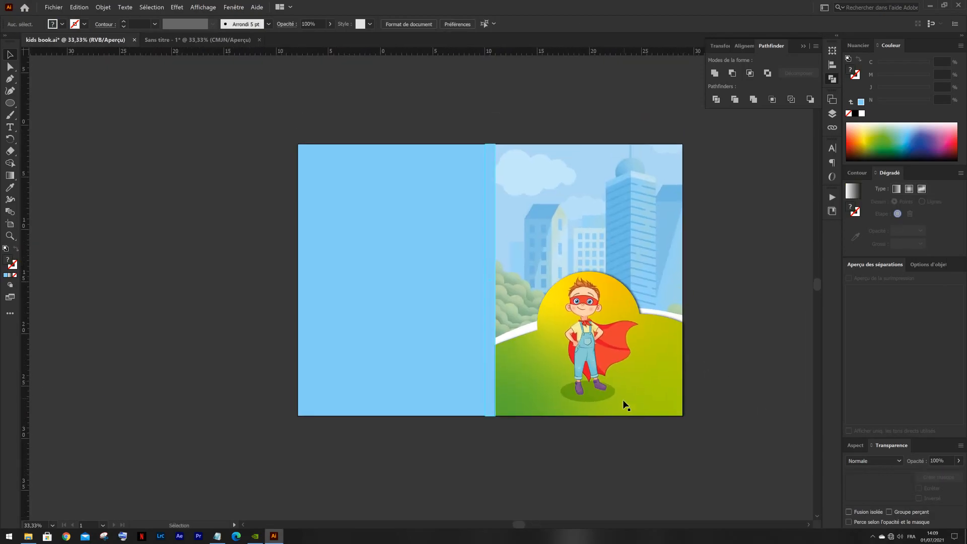
- Shrink the shadow ellipse slightly and shift the superhero boy a little to the right so his feet rest on it
scroll(623, 399, "up", 3)
left_click(586, 396)
left_click(524, 403)
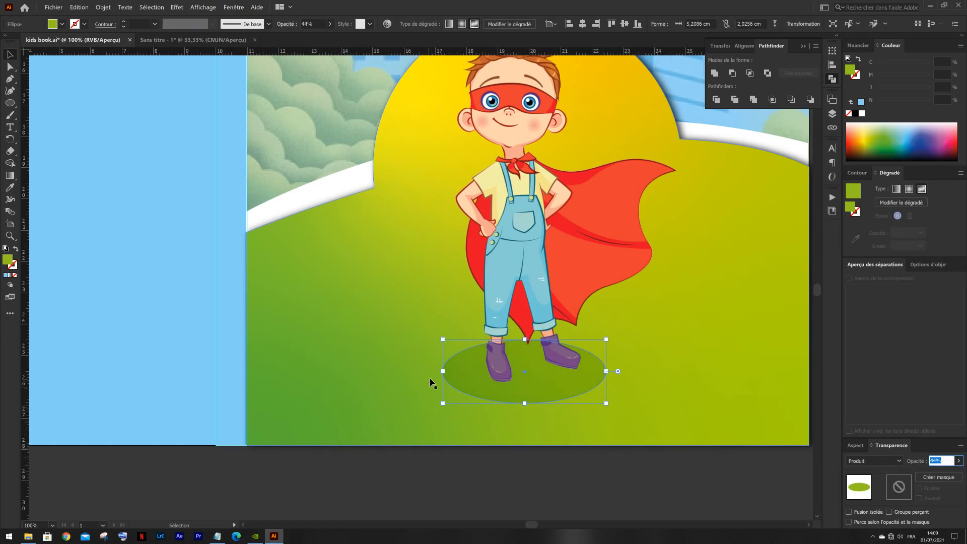
left_click_drag(443, 370, 469, 375)
left_click_drag(542, 388, 548, 392)
scroll(548, 392, "down", 5)
left_click(545, 424)
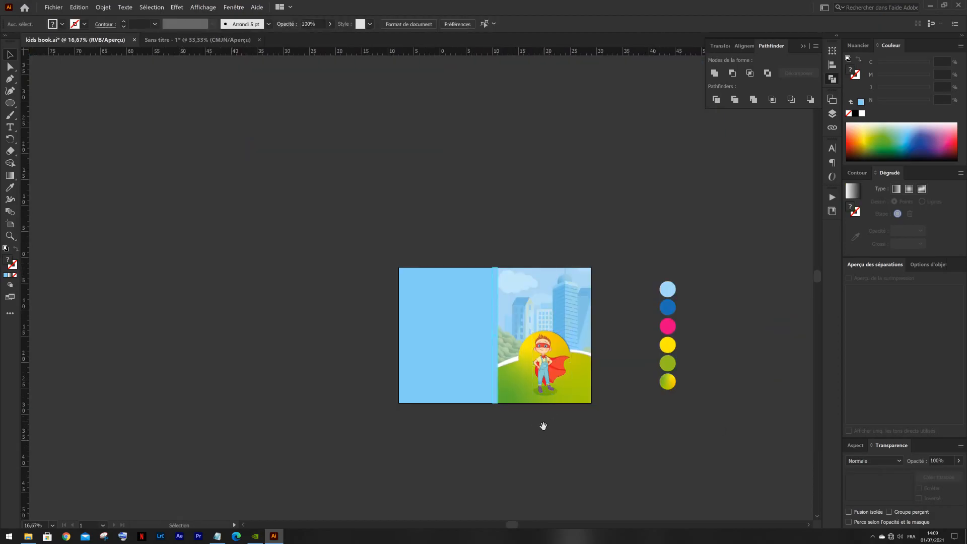
left_click_drag(546, 426, 524, 426)
scroll(489, 407, "up", 3)
left_click_drag(476, 399, 548, 431)
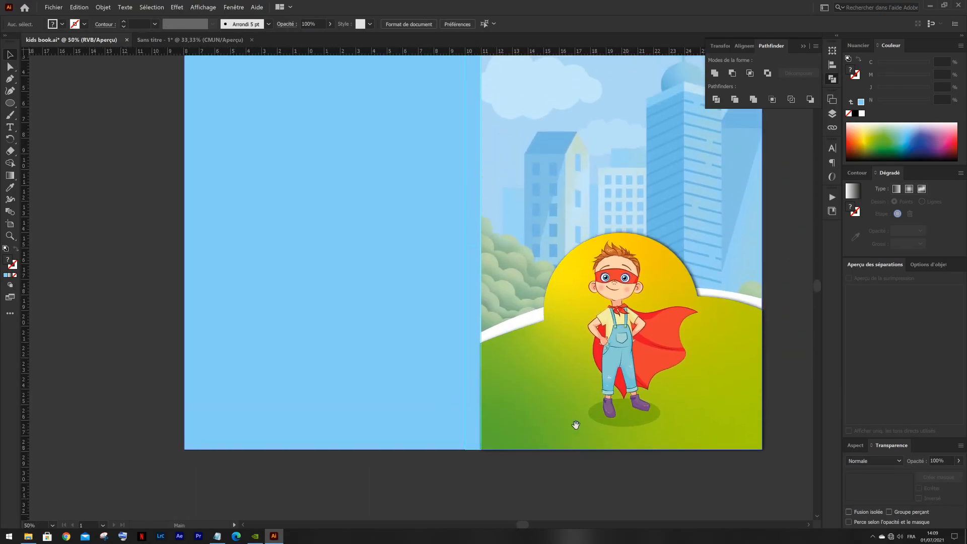
left_click(616, 335)
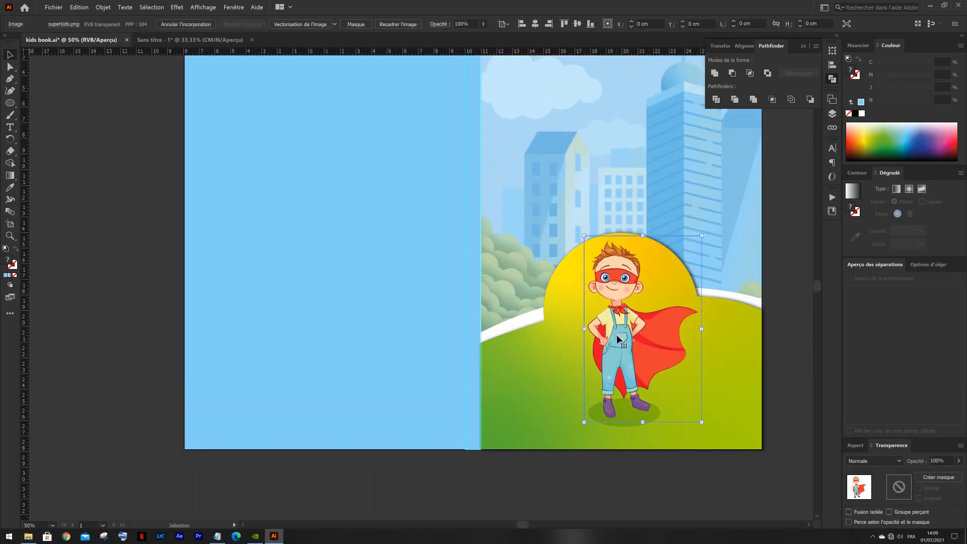
left_click(617, 427, "shift")
scroll(620, 421, "up", 1)
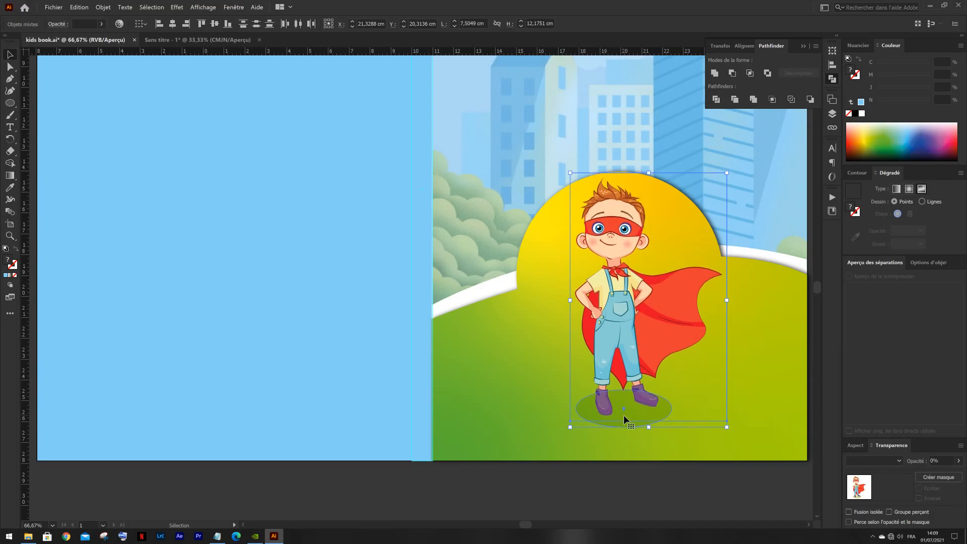
scroll(649, 408, "down", 3)
left_click_drag(659, 351, 569, 311)
left_click(662, 284)
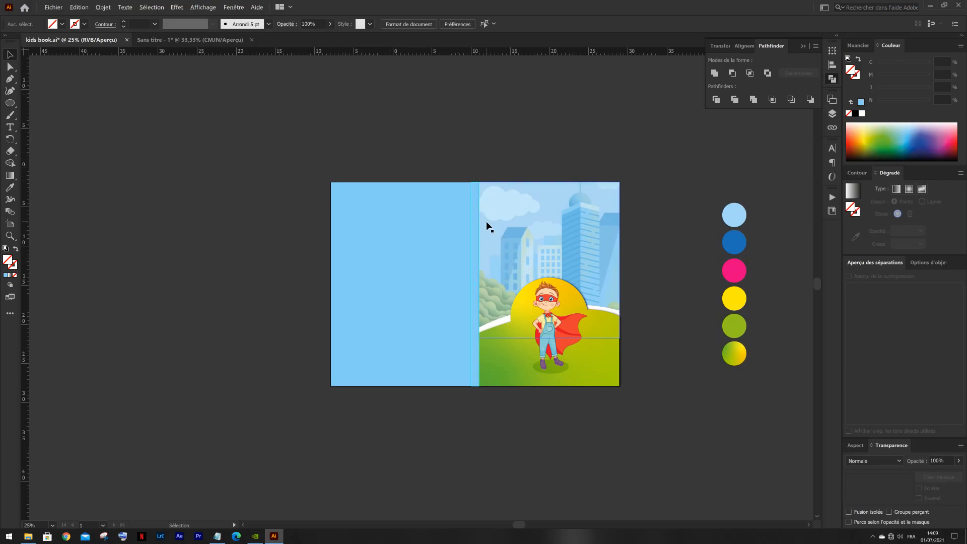
- Copy the "ACTIVITY BOOK FOR KIDS" text from the untitled document and paste it into kids book.ai
scroll(486, 221, "up", 1)
left_click_drag(503, 222, 445, 256)
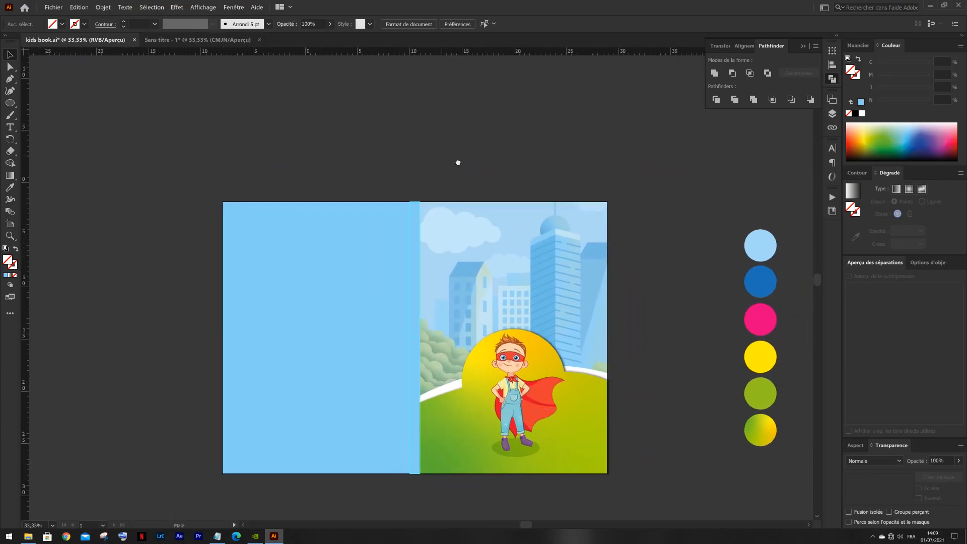
left_click_drag(460, 162, 433, 190)
left_click(199, 40)
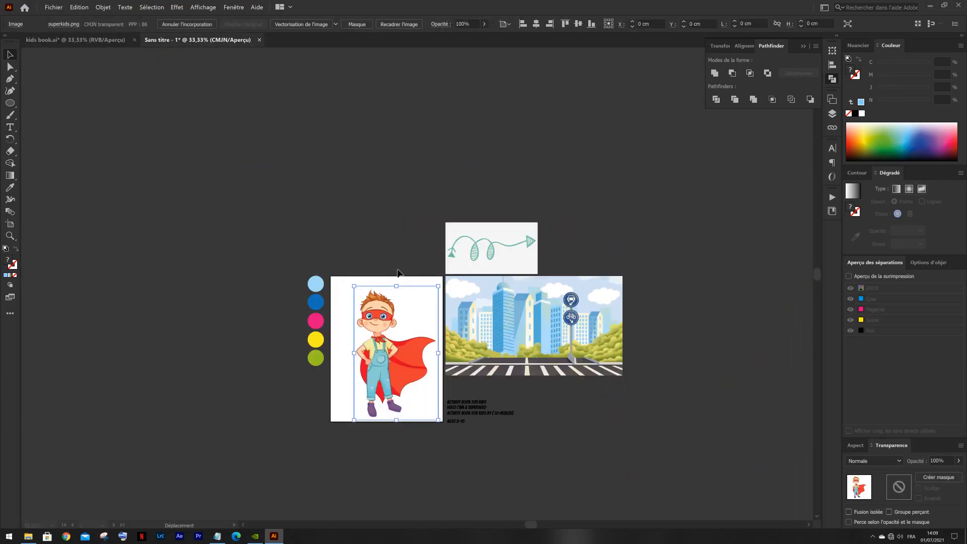
left_click(464, 405)
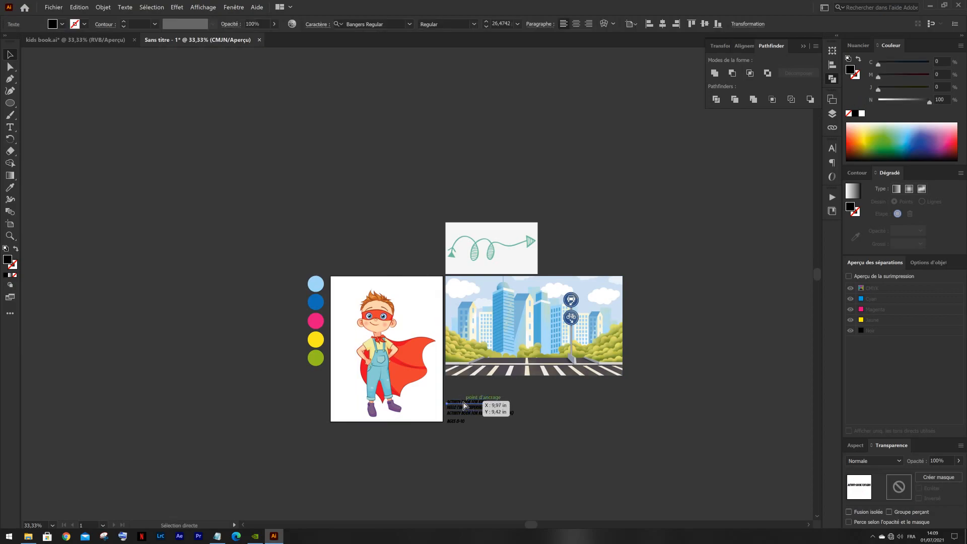
left_click(141, 87)
key("ctrl+Tab")
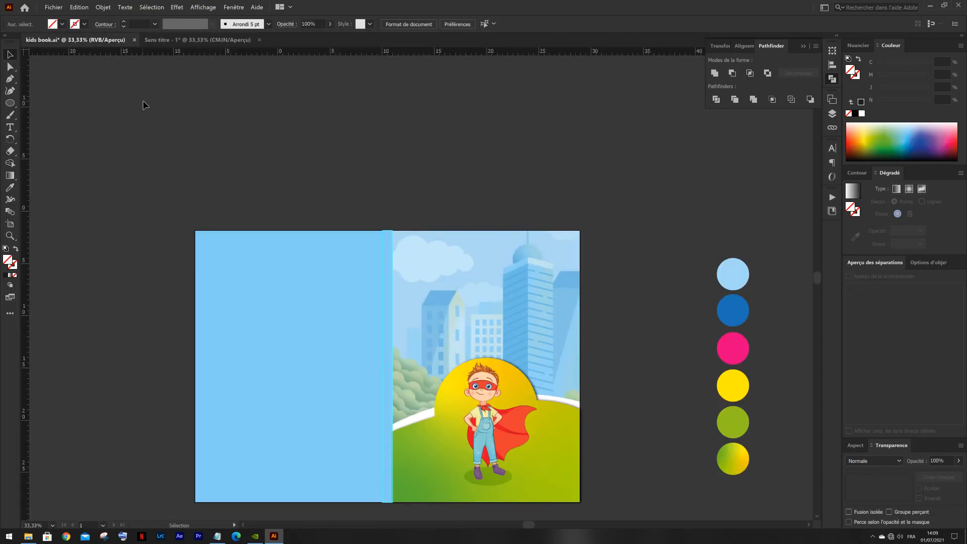
key("ctrl+v")
- Place the title text on the upper part of the front cover and enlarge it to about 49 pt
key("ctrl+plus")
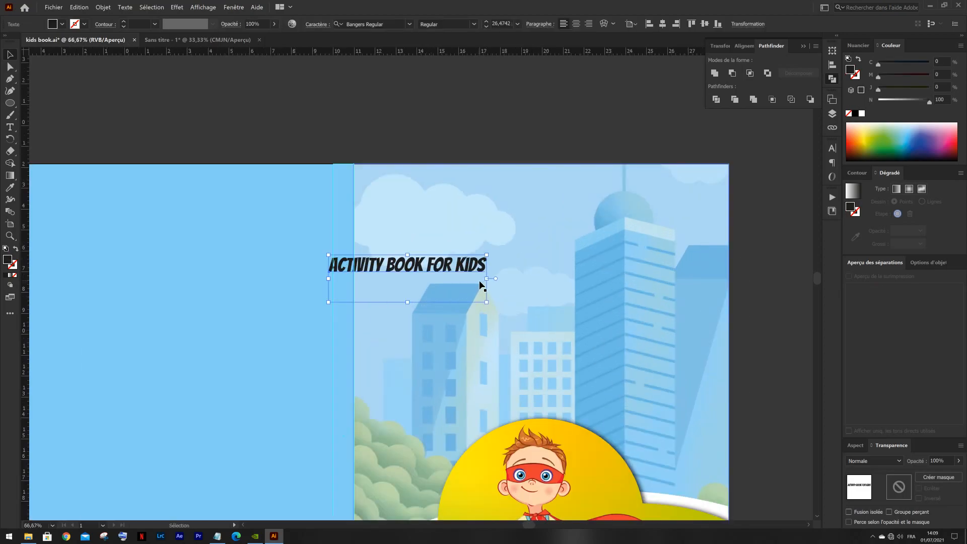
left_click_drag(489, 283, 568, 249)
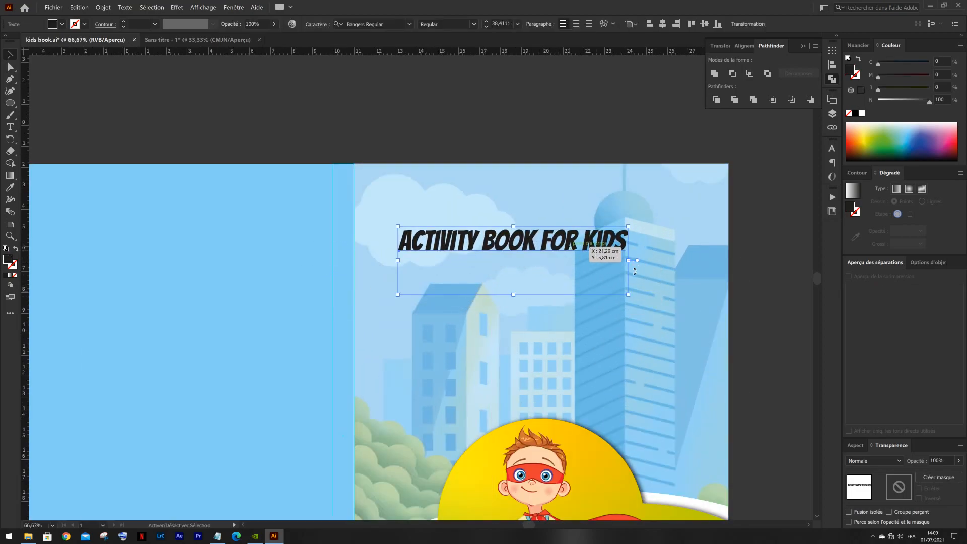
left_click_drag(631, 302, 690, 304)
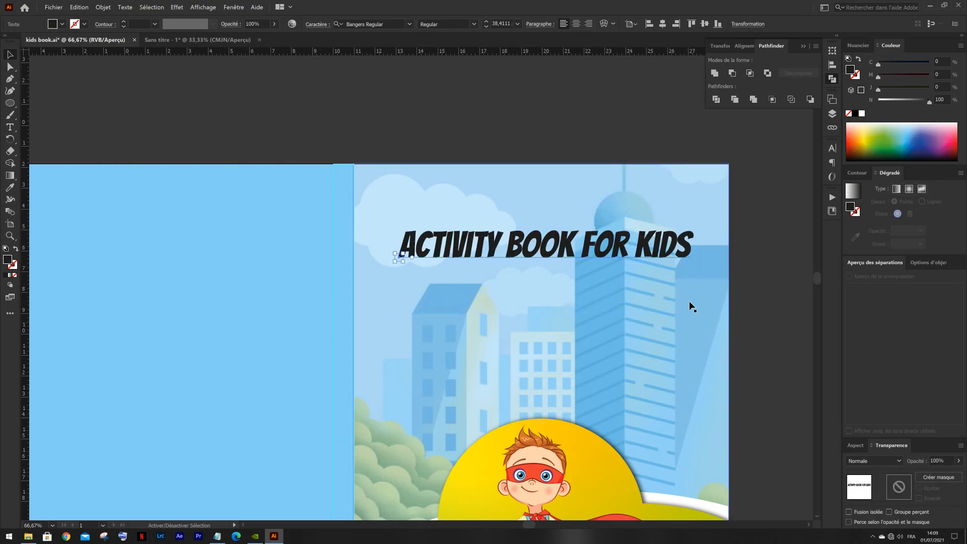
double_click(687, 255)
left_click(442, 243)
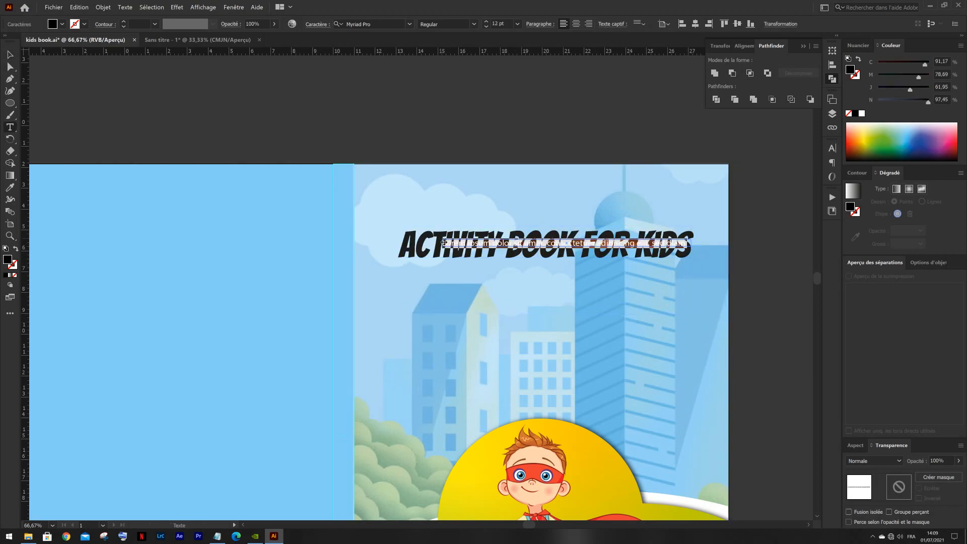
key("ctrl+z")
double_click(488, 245)
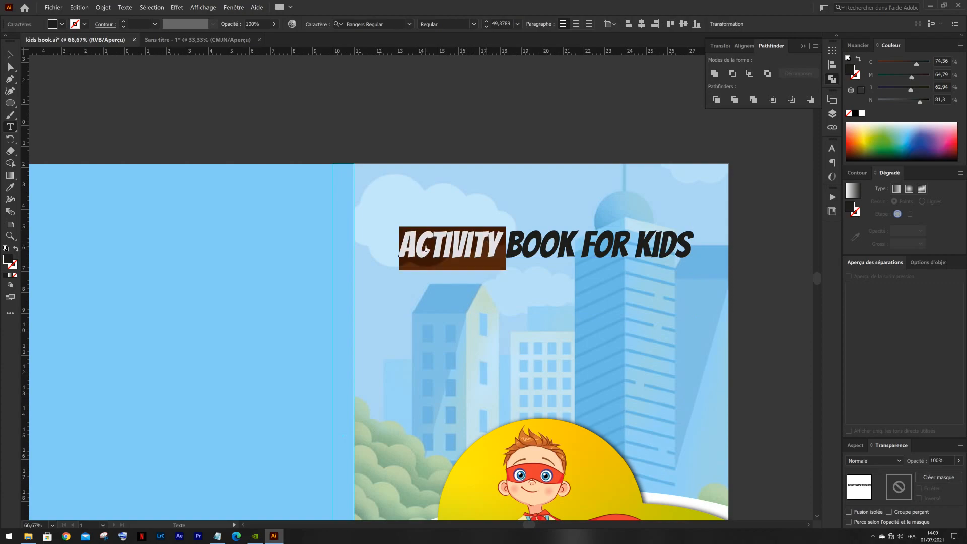
left_click_drag(400, 252, 688, 262)
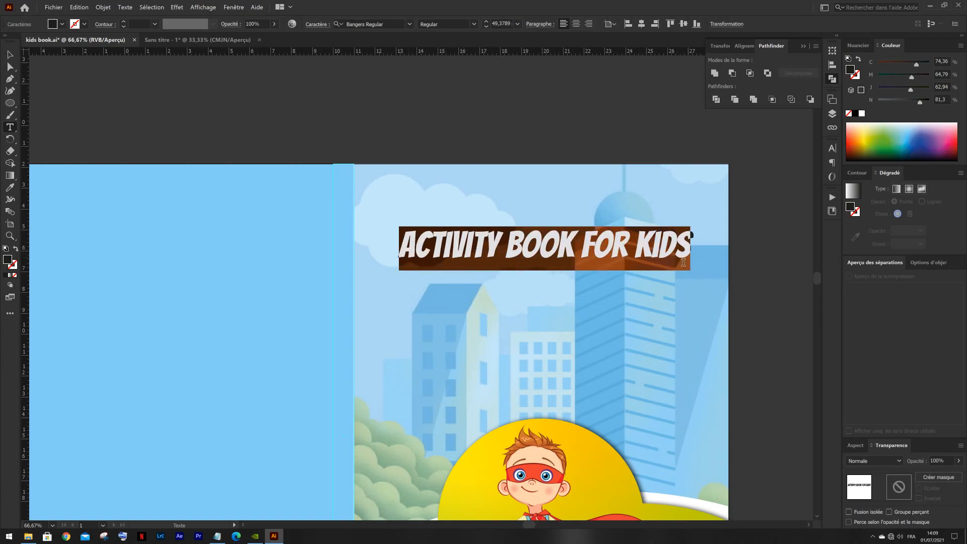
key("BackSpace")
key("Escape")
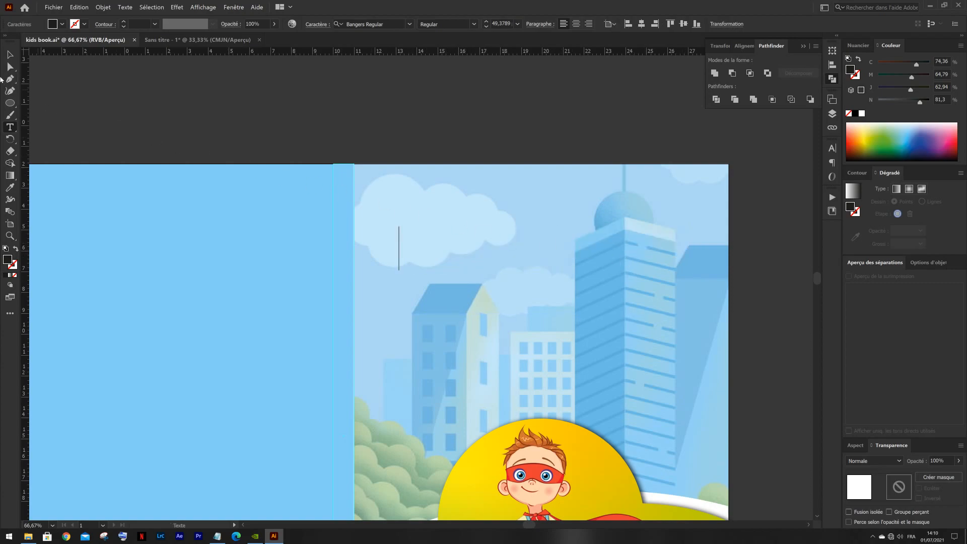
left_click(17, 56)
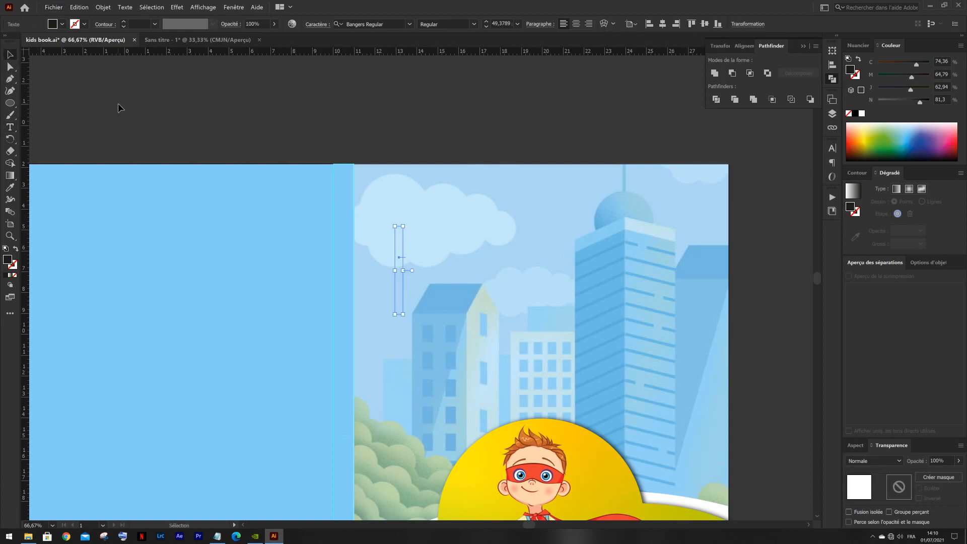
left_click(117, 103)
key("ctrl+z")
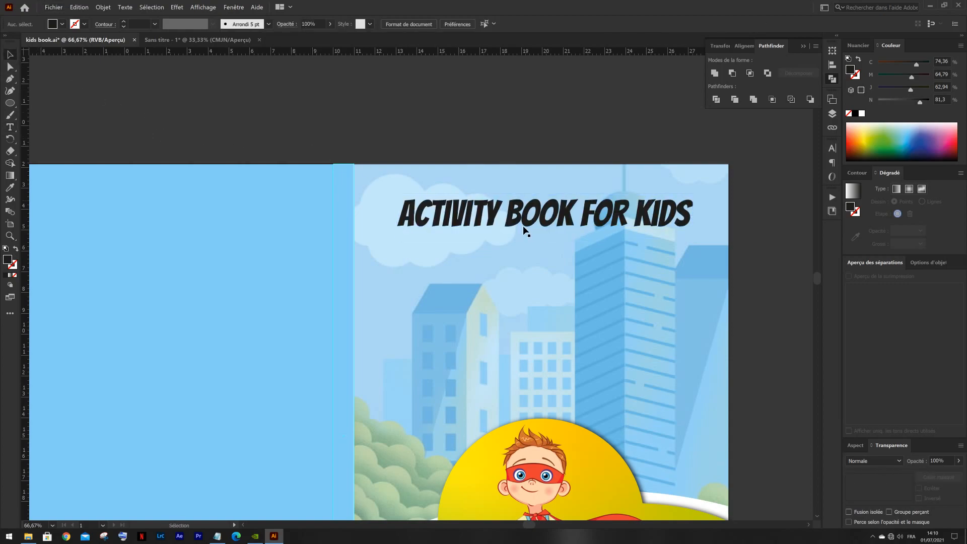
- Move the title text slightly down over the clouds on the front cover and deselect it
left_click_drag(524, 223, 535, 253)
left_click(213, 59)
left_click(213, 38)
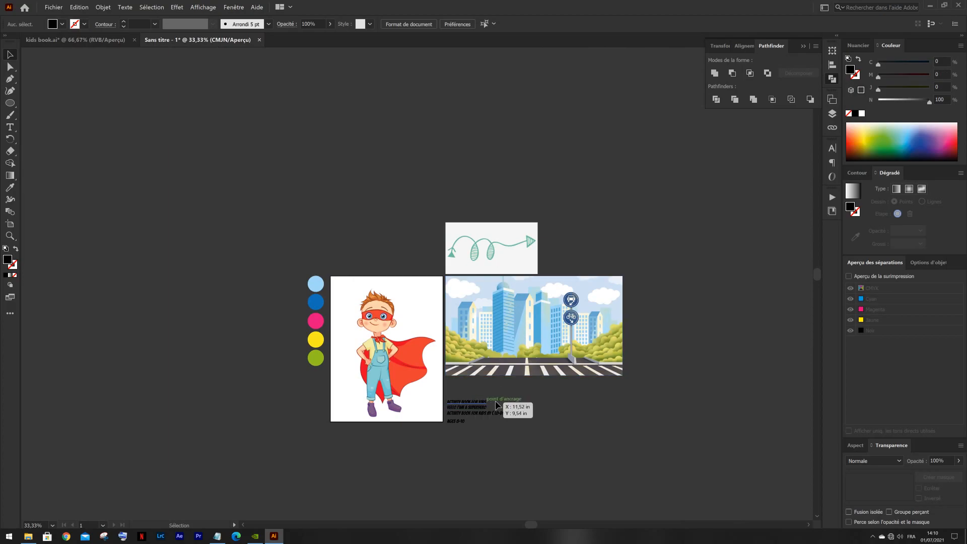
left_click(107, 43)
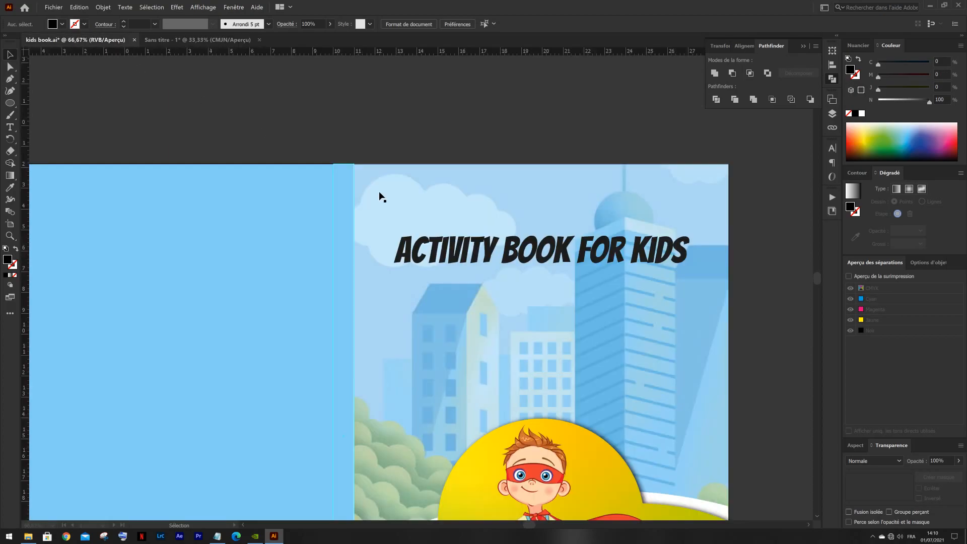
- Cut "FOR KIDS" out of the title and paste it as a separate line centered under "ACTIVITY BOOK"
double_click(582, 256)
left_click_drag(582, 255, 684, 253)
key("ctrl+x")
key("Escape")
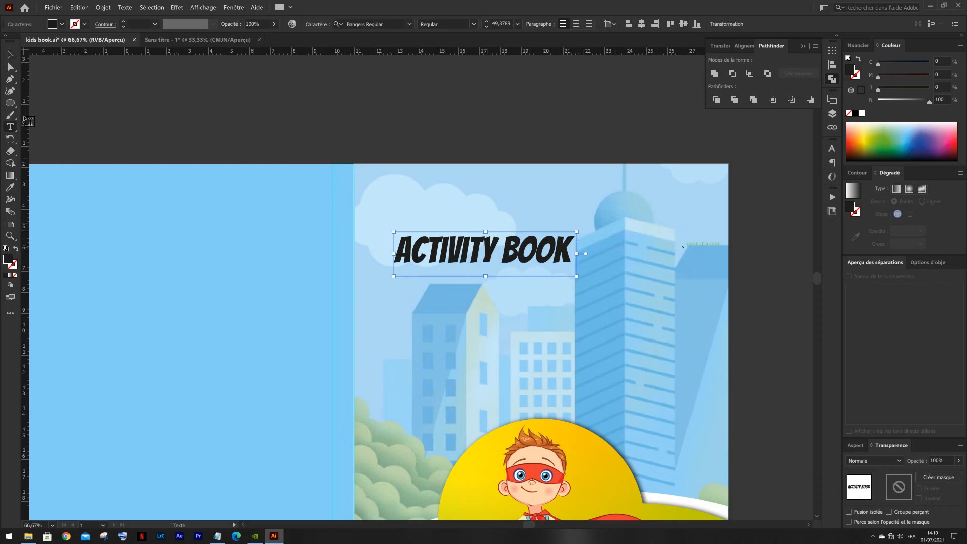
key("Escape")
left_click(289, 145)
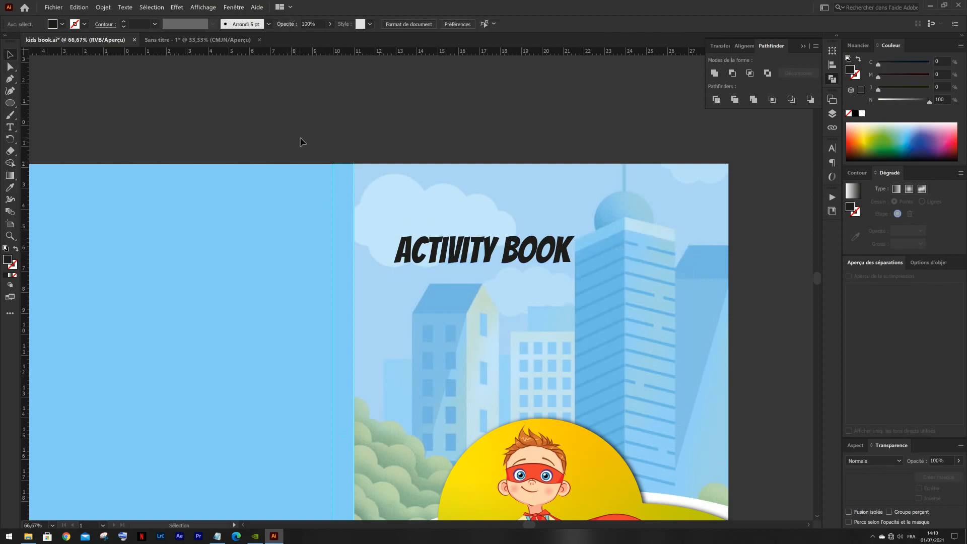
key("ctrl+v")
left_click_drag(418, 290, 488, 290)
- Enlarge both title lines together, center them across the top of the front cover, and deselect them
left_click(484, 252, "shift")
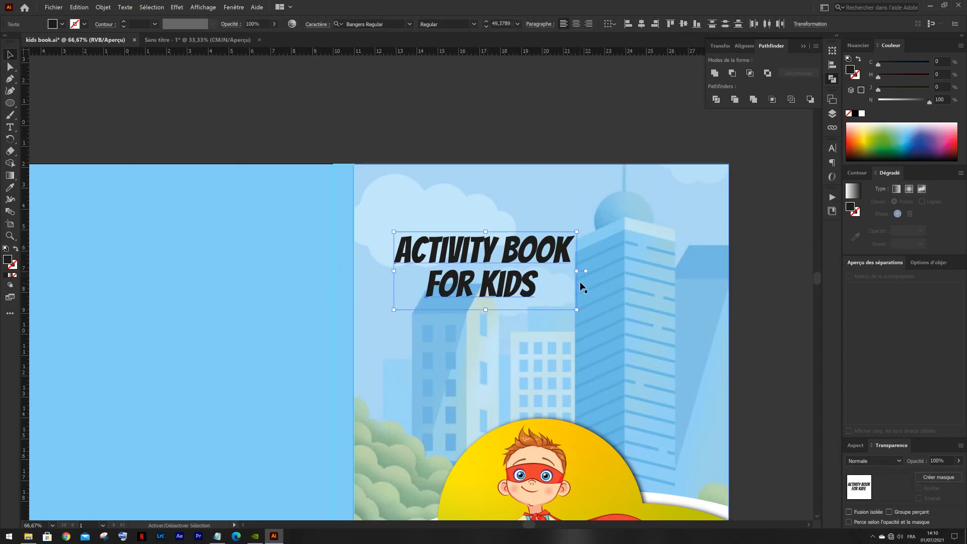
left_click_drag(580, 275, 682, 271)
mouse_move(585, 251)
left_mouse_down()
mouse_move(622, 262)
mouse_move(596, 255)
left_mouse_up()
left_click(302, 92)
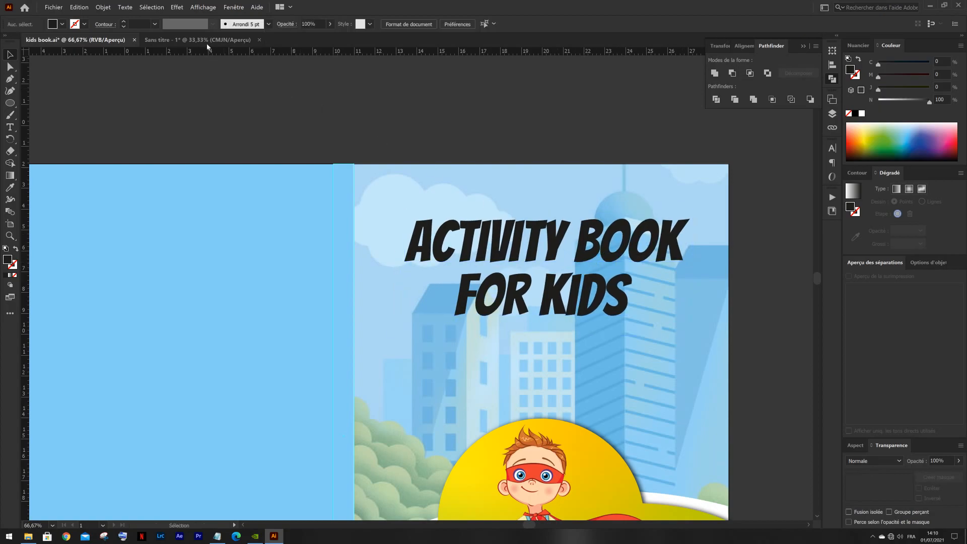
- Move the two title lines slightly lower on the front cover, keep them centered across it, and deselect them
left_click(206, 40)
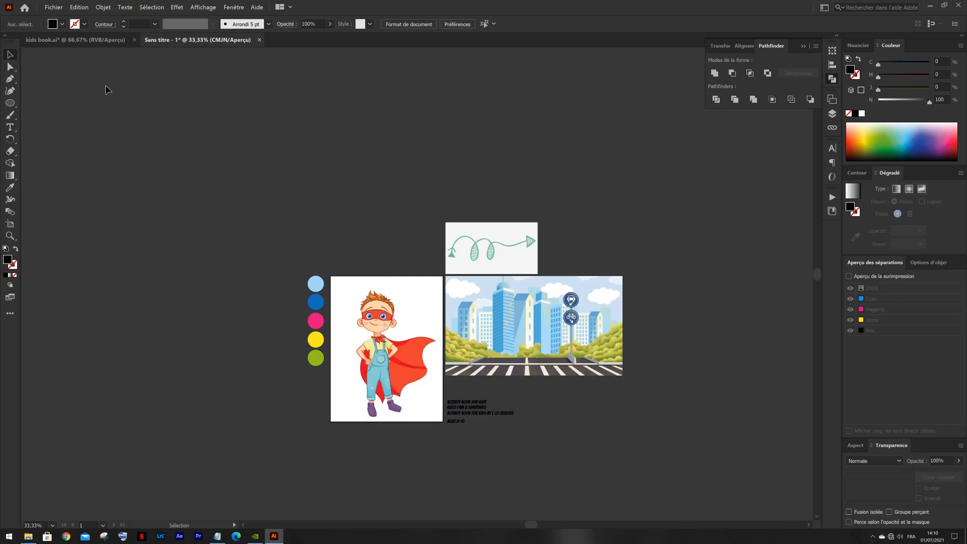
left_click(96, 40)
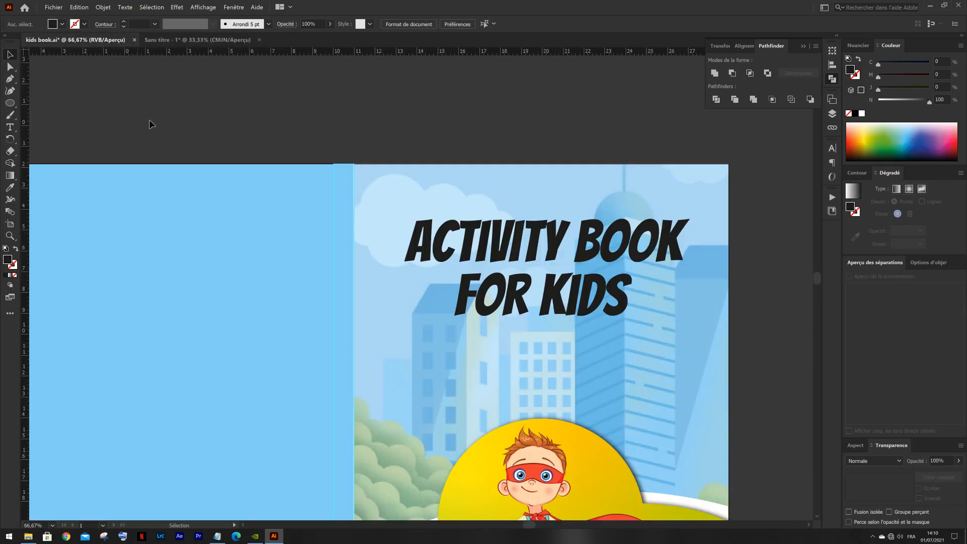
scroll(511, 327, "up", 1)
left_click_drag(523, 300, 522, 295)
left_click(497, 200, "shift")
left_click_drag(497, 200, 457, 194)
scroll(428, 203, "down", 4)
scroll(466, 228, "up", 2)
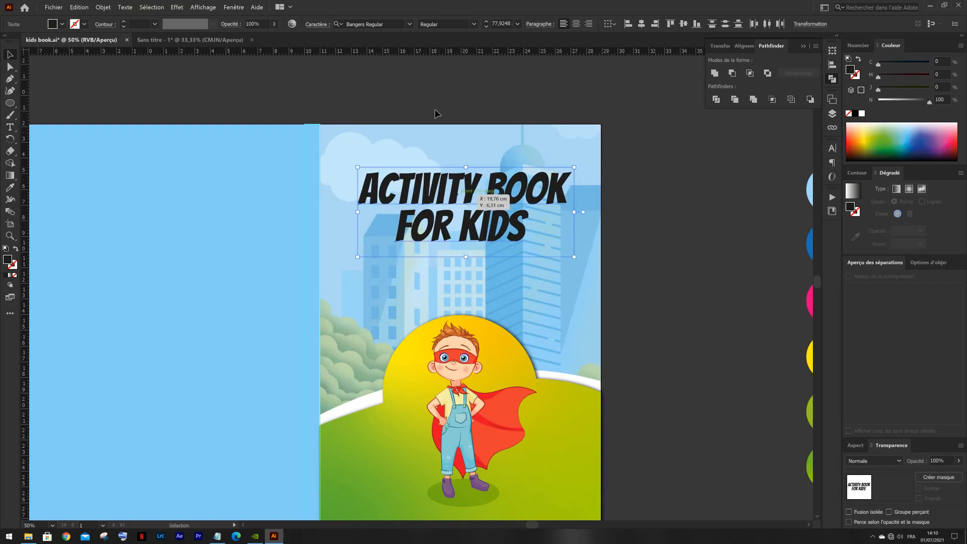
left_click(437, 119)
left_click_drag(510, 250, 481, 178)
left_click_drag(425, 113, 431, 192)
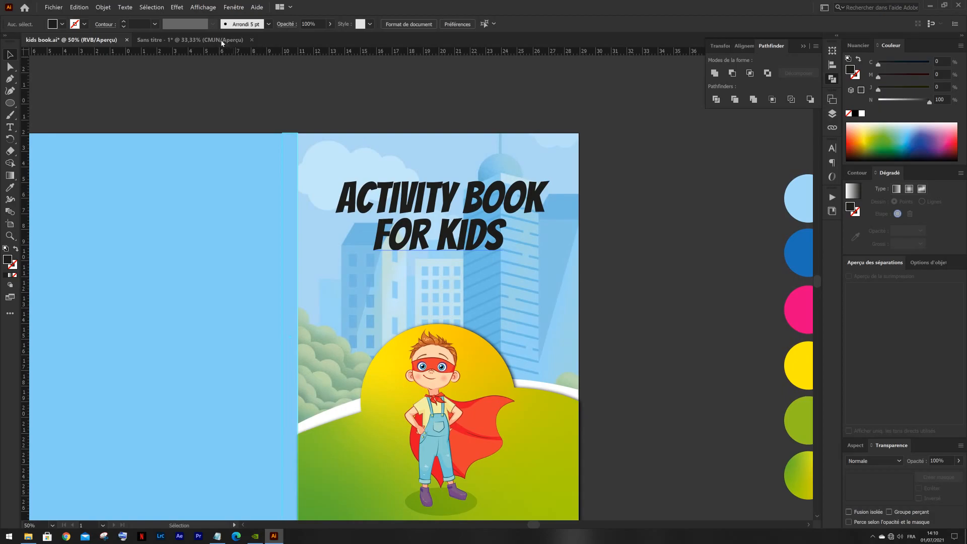
- Copy "AGES 8-10" from the untitled assets document, paste it into kids book.ai, and place it beside the front cover
left_click(222, 42)
left_click(457, 422)
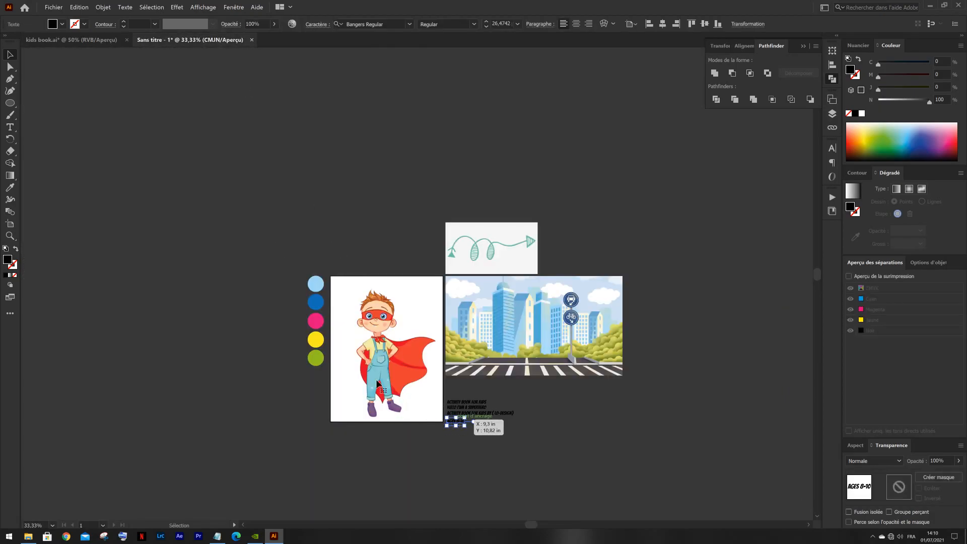
left_click(179, 93)
left_click(72, 40)
left_click_drag(382, 311, 346, 178)
key("ctrl+v")
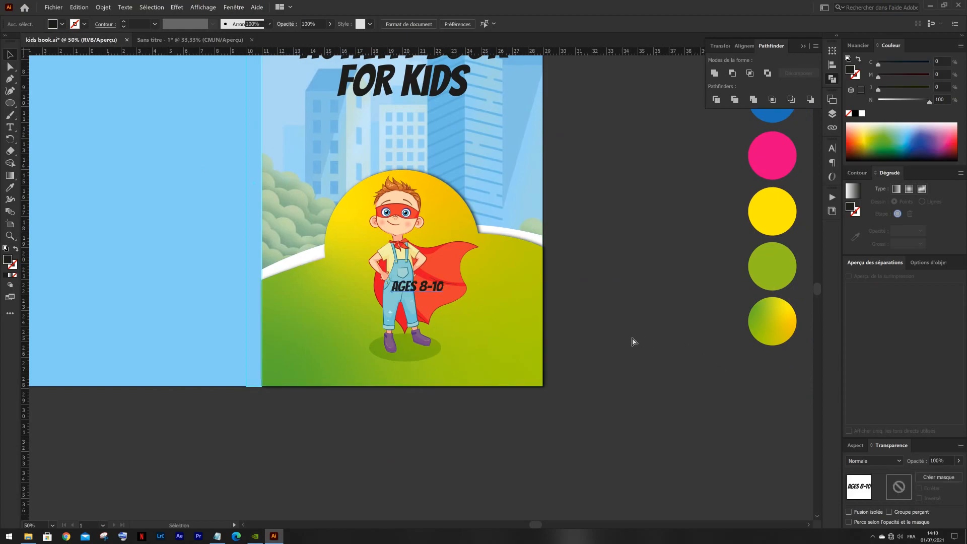
left_click_drag(427, 289, 648, 326)
left_click(593, 296)
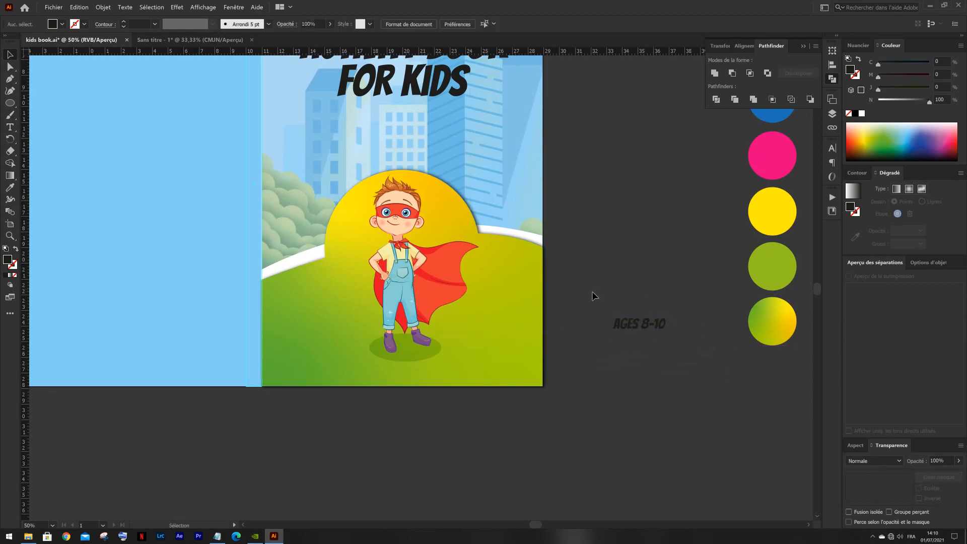
- Draw a rectangle about 5.3 by 1.7 cm at the front cover's lower right edge and fully round its two left corners
left_click_drag(13, 107, 35, 101)
scroll(483, 358, "up", 2)
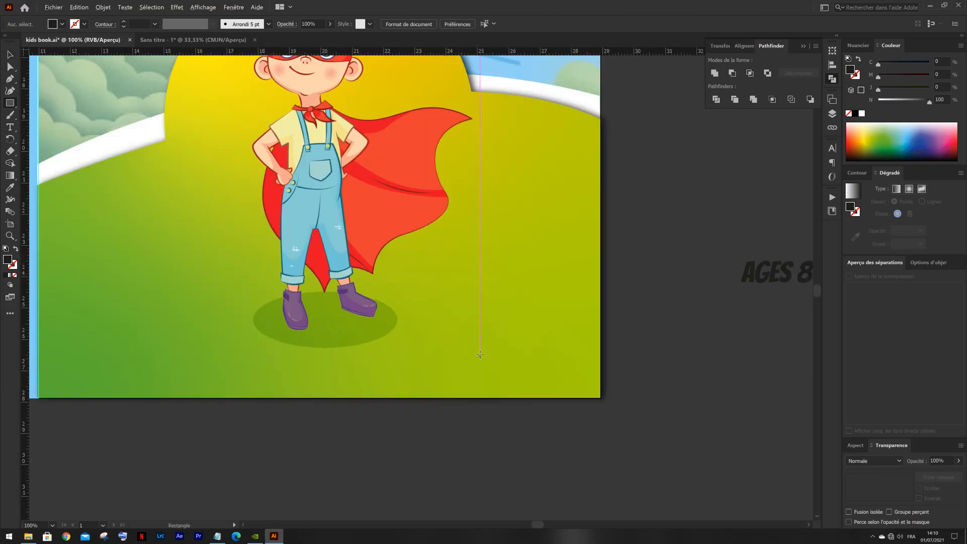
left_click_drag(439, 328, 601, 374)
key("v")
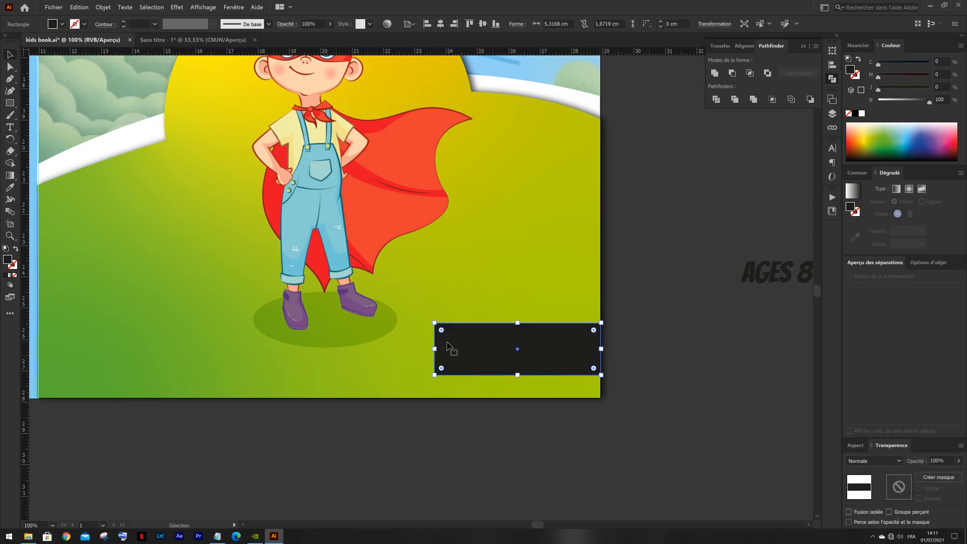
left_click_drag(441, 331, 464, 356)
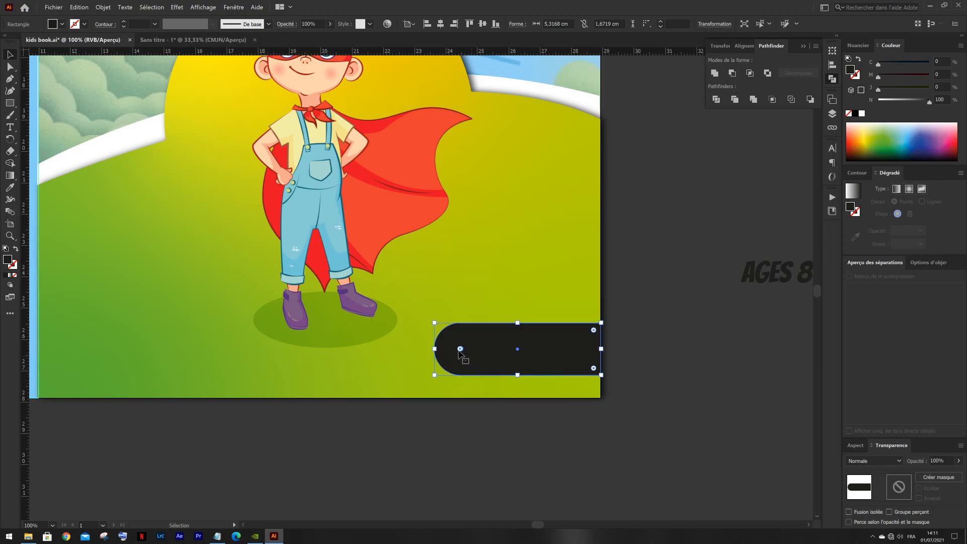
- Shorten the rounded rectangle to about 5.1 cm wide and raise it slightly, keeping it against the cover's right edge
left_click(617, 300)
left_click(578, 346)
left_click_drag(521, 379, 530, 350)
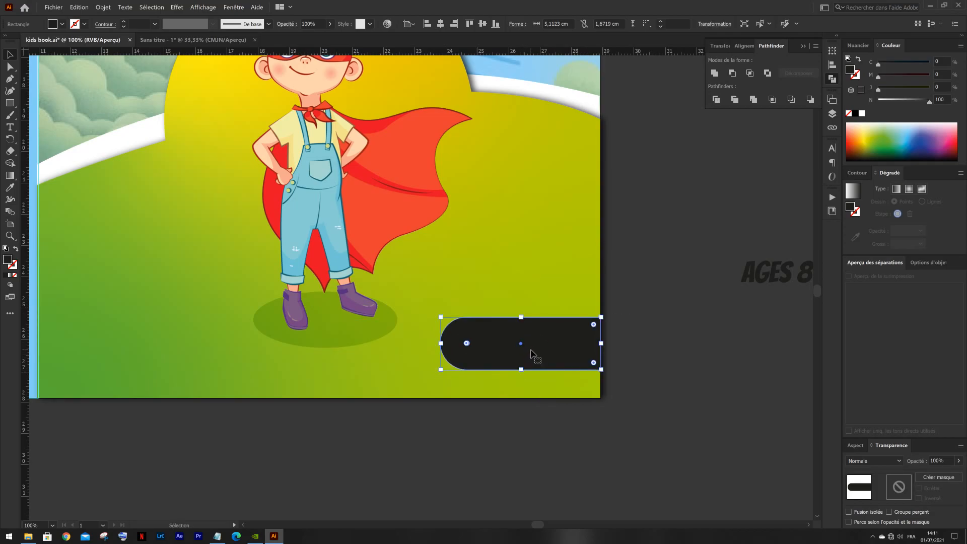
- Fill the rounded rectangle with the pink sampled from the palette circle and deselect it
scroll(533, 337, "down", 2)
scroll(552, 331, "down", 1)
key("i")
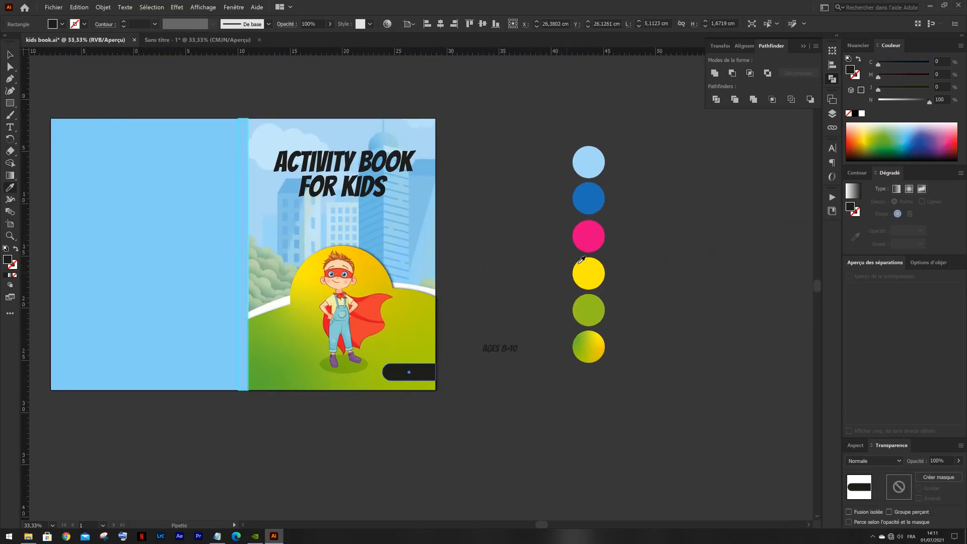
left_click(592, 239)
key("v")
left_click(466, 294)
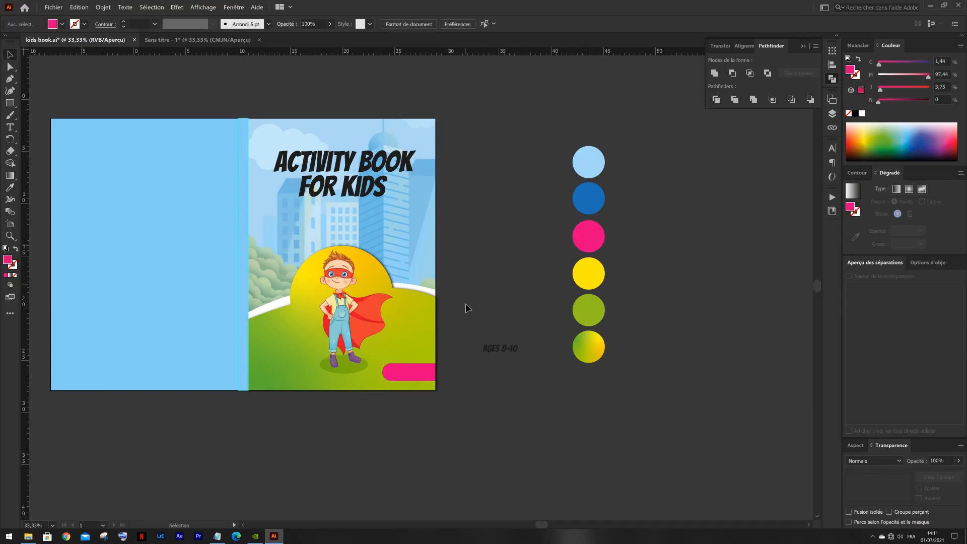
- Place "AGES 8-10" on the pink badge, enlarge it to about 30 pt, and fill it with white
scroll(496, 354, "up", 3)
left_click(532, 328)
left_click_drag(532, 330, 324, 400)
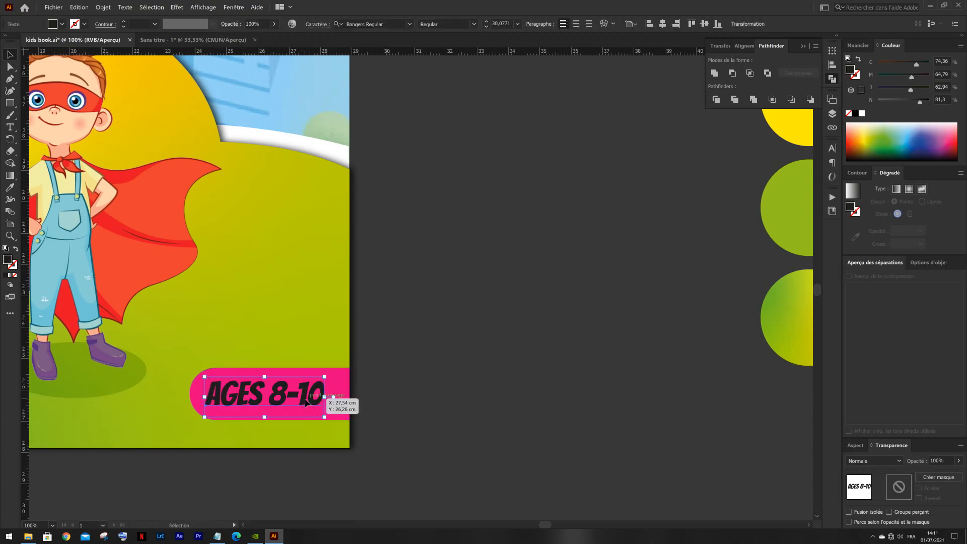
left_click(61, 24)
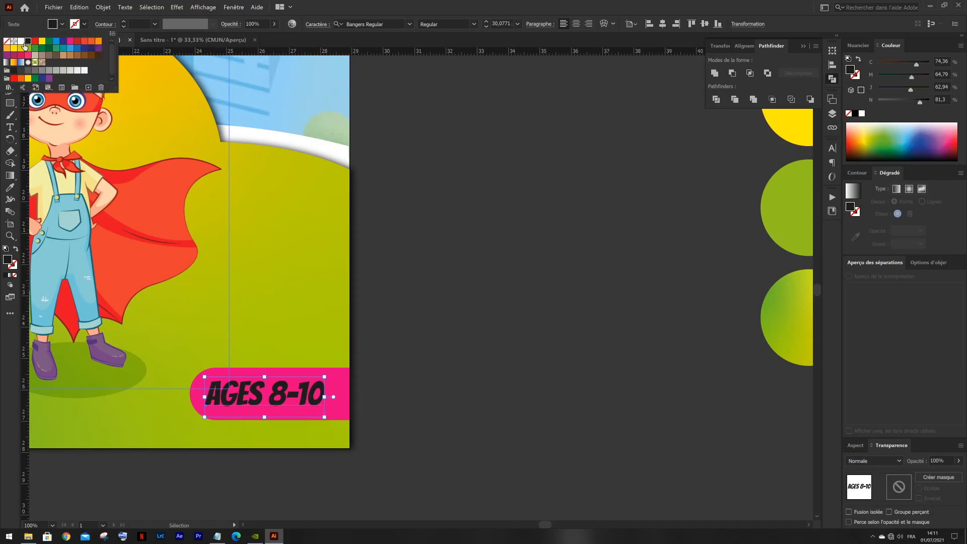
left_click(21, 41)
left_click(444, 285)
- Scale the pink badge and its text down slightly together, fit them against the cover's right edge, and deselect them
scroll(410, 291, "down", 3)
left_click_drag(420, 300, 595, 339)
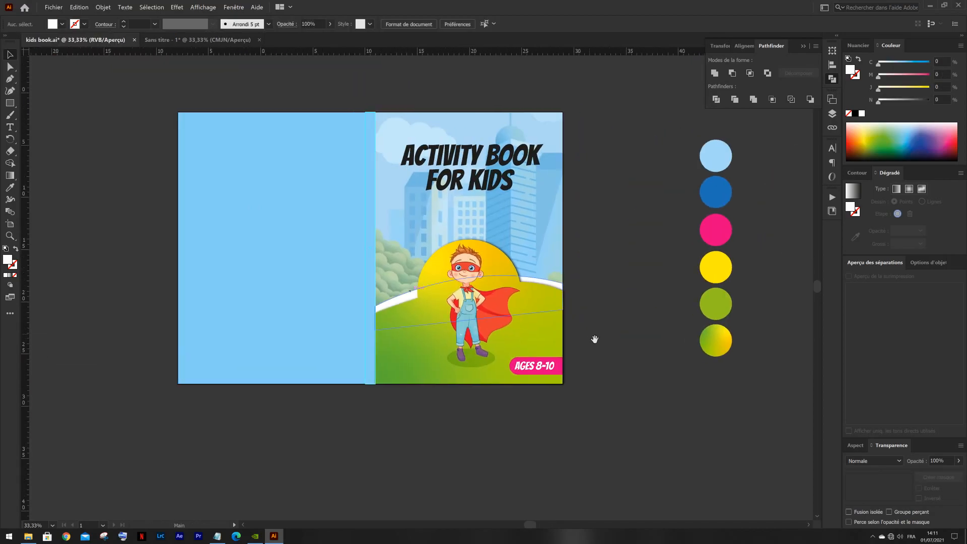
scroll(543, 367, "up", 3)
left_click(543, 366)
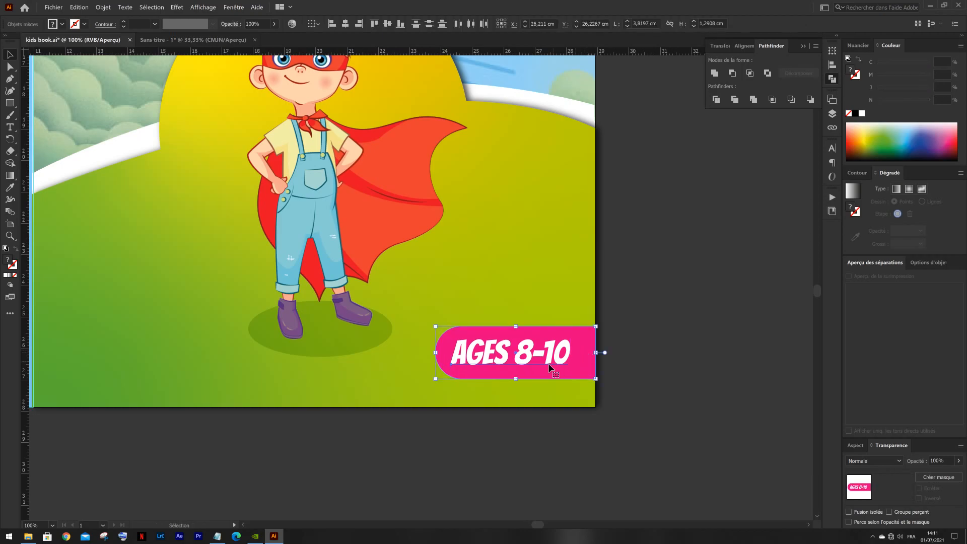
scroll(550, 366, "up", 2)
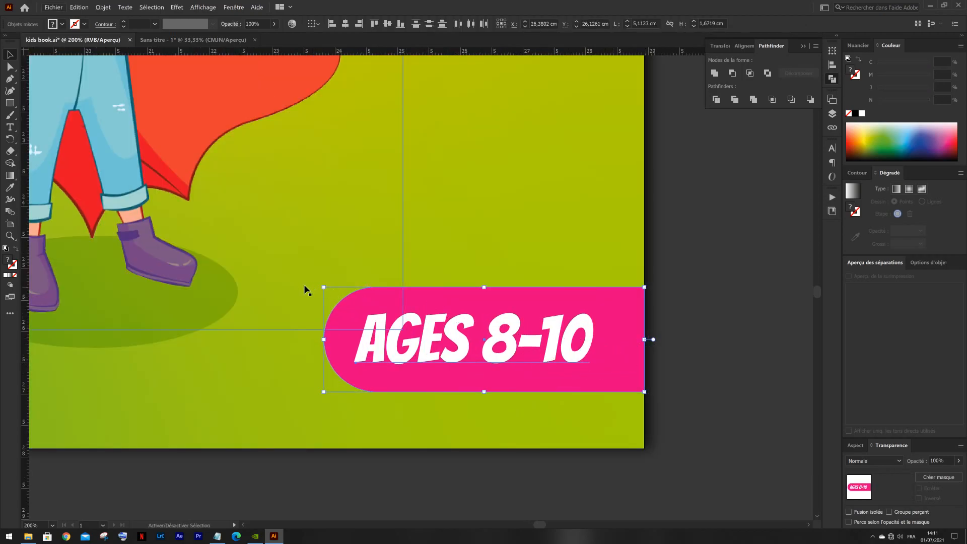
left_click_drag(324, 289, 346, 294)
left_click_drag(443, 343, 464, 345)
left_click(659, 338)
scroll(663, 339, "down", 3)
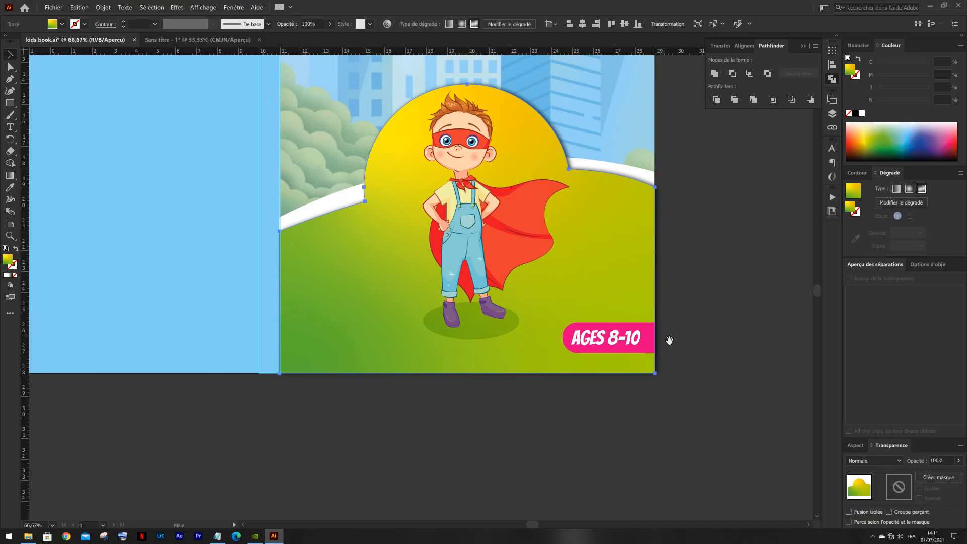
left_click(691, 334)
scroll(692, 336, "down", 2)
left_click_drag(700, 307, 591, 274)
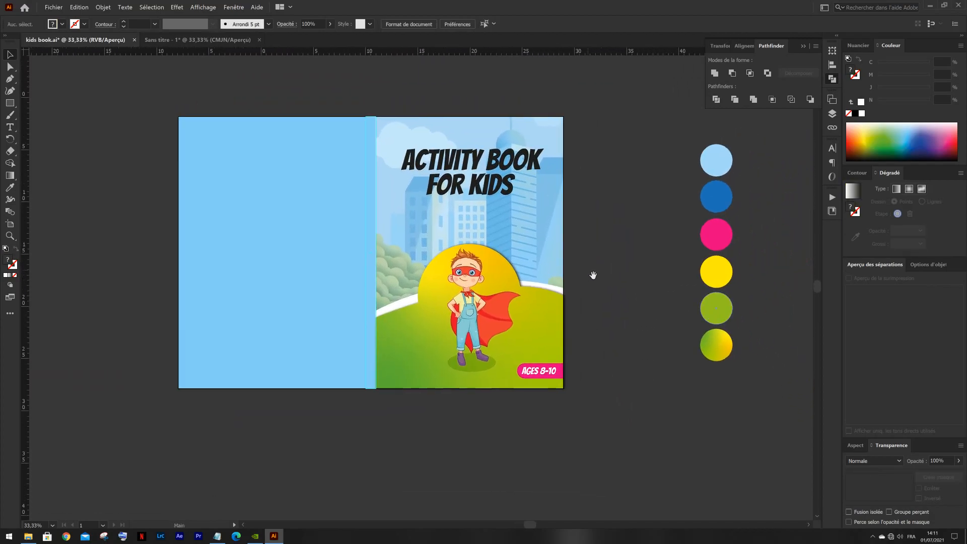
- Copy the line "HELLO I'AM A SUPERHERO" from the untitled assets document and paste it into kids book.ai
left_click(212, 39)
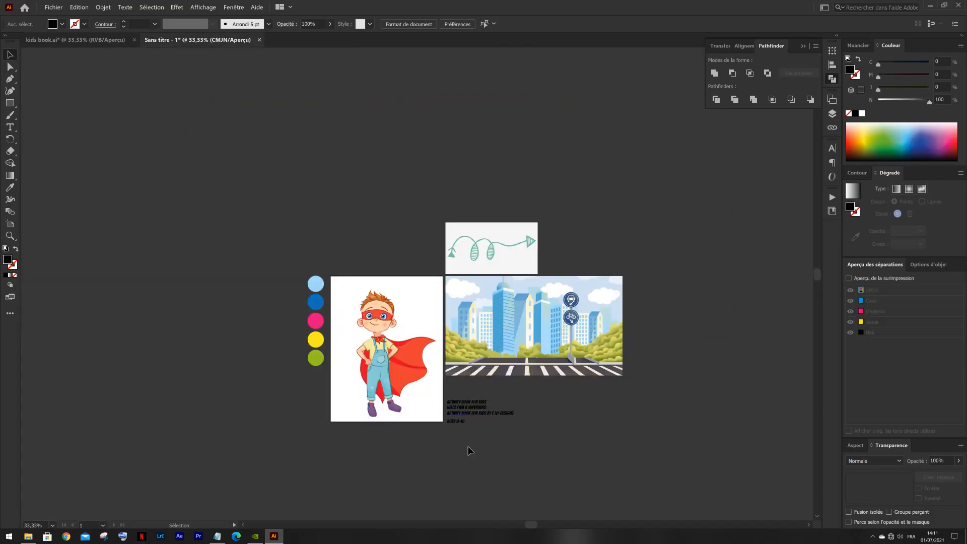
scroll(473, 419, "up", 2)
left_click(481, 395)
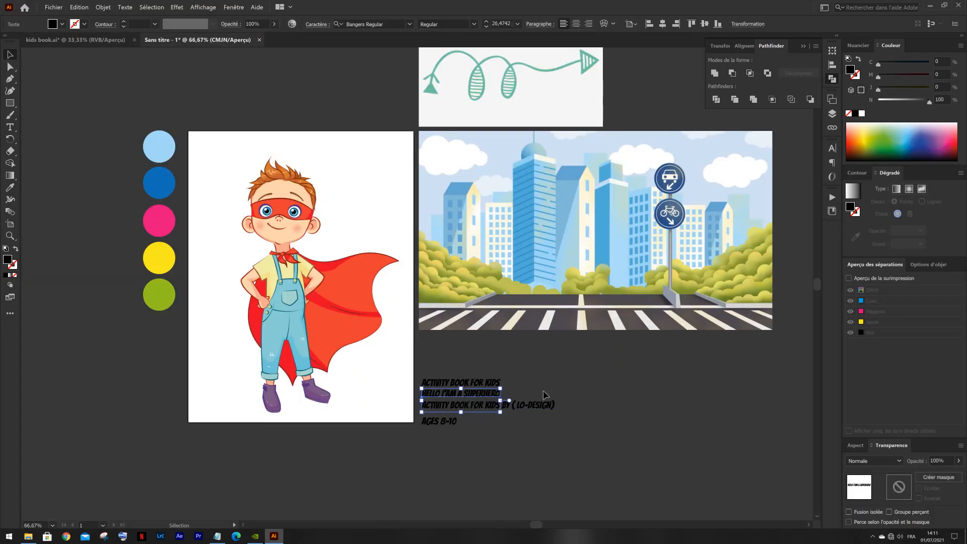
left_click(81, 41)
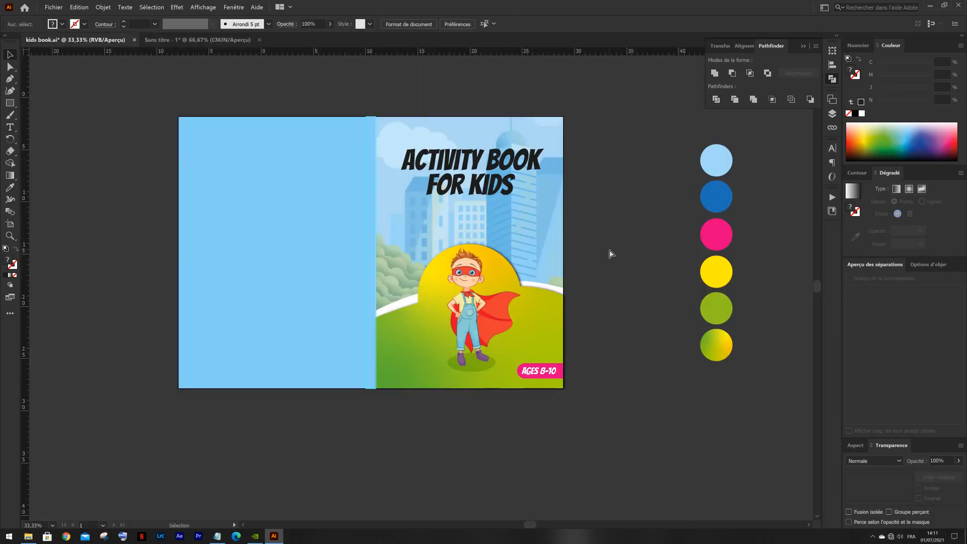
type("HELLO I'AM A SUPERHERO")
- Move the pasted line beside the cover, cut out all its text, and deselect the emptied text object
left_click_drag(434, 285, 635, 234)
double_click(636, 234)
key("ctrl+a")
key("ctrl+c")
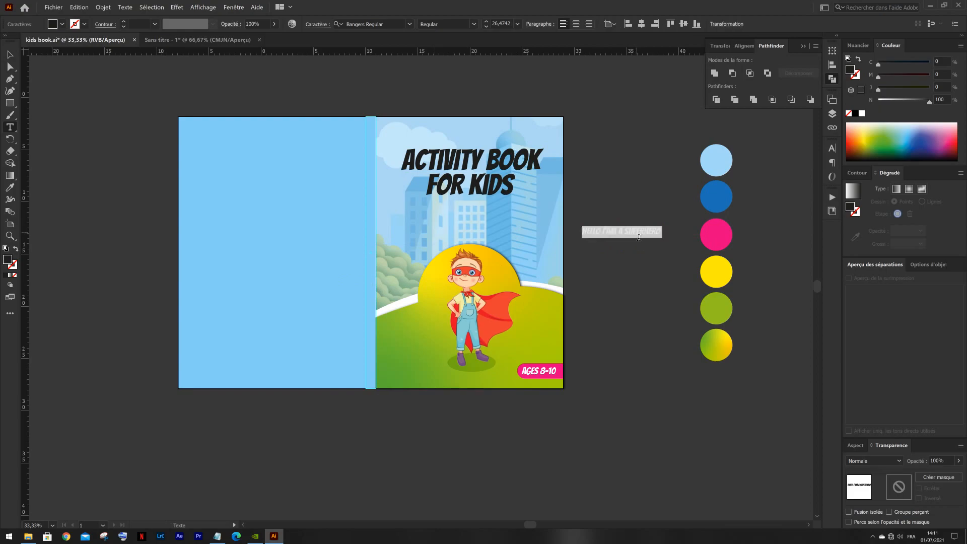
key("BackSpace")
left_click(11, 54)
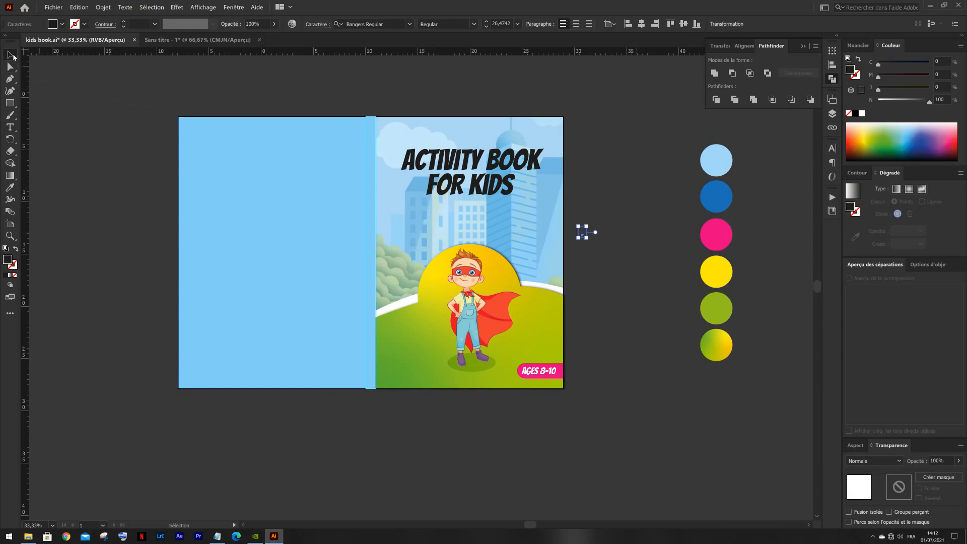
left_click(319, 91)
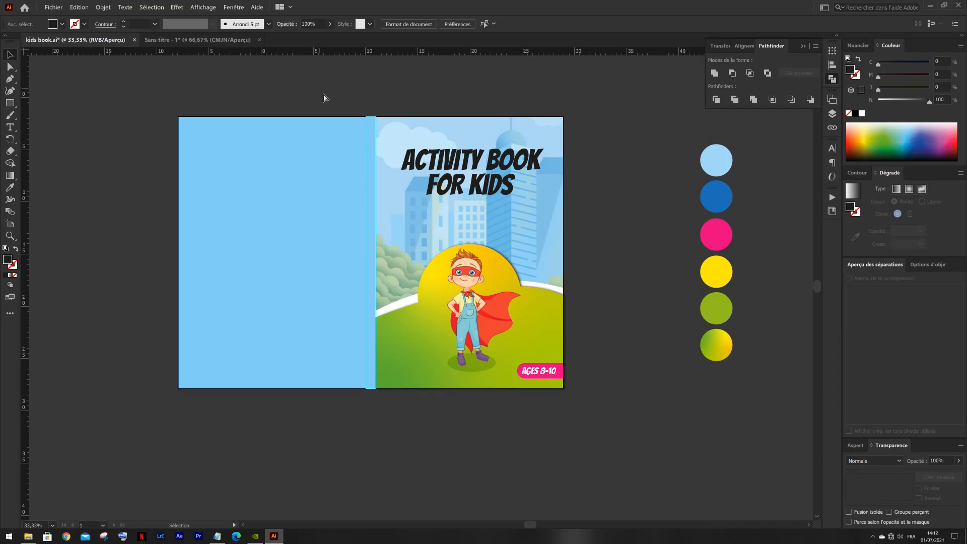
- Paste "HELLO I'AM A SUPERHERO" again, enlarge it to about 29.6 pt, and place it above the superhero's head
key("ctrl+v")
scroll(422, 249, "up", 2)
left_click_drag(462, 310, 601, 241)
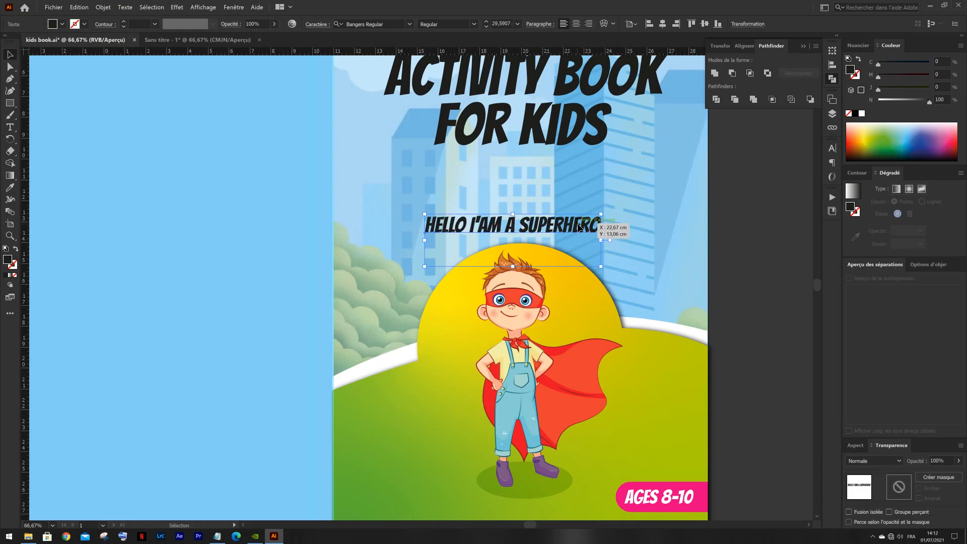
- Cut all the text out of the line above the superhero's head and leave text editing
triple_click(579, 228)
key("ctrl+c")
key("BackSpace")
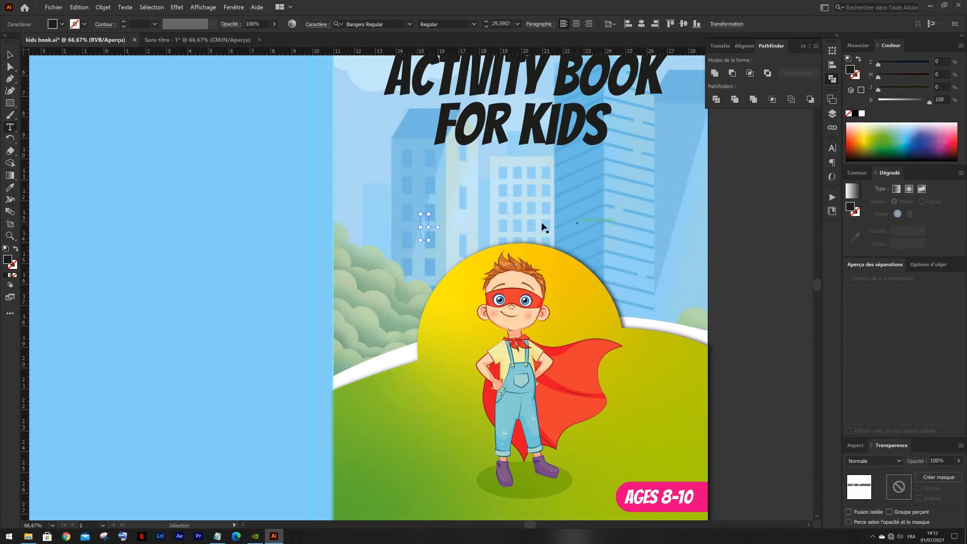
left_click(8, 56)
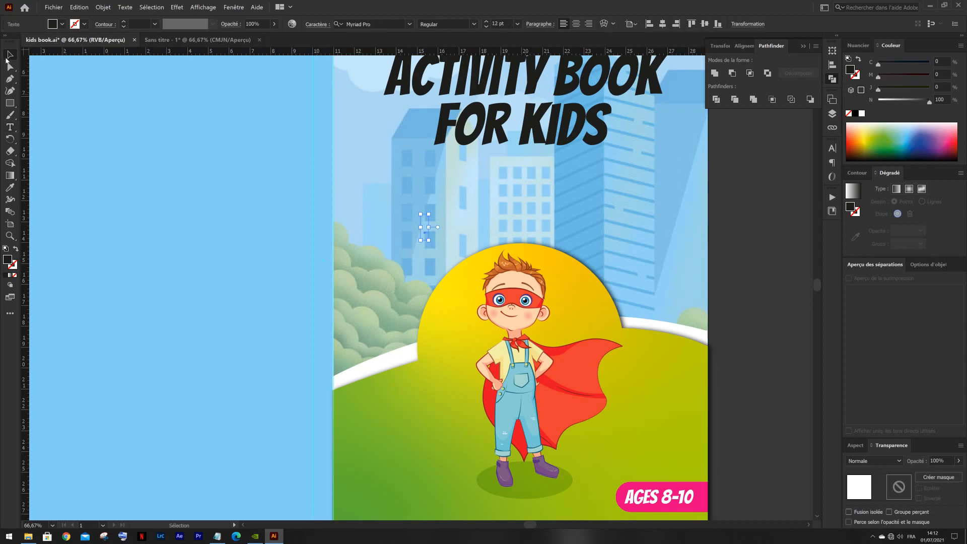
- Draw a circle over the superhero, center it around the yellow dome, and enlarge it to about 10.8 cm across
left_click(15, 106)
left_click_drag(10, 102, 35, 123)
left_click_drag(506, 226, 709, 428)
key("v")
left_click_drag(638, 354, 555, 355)
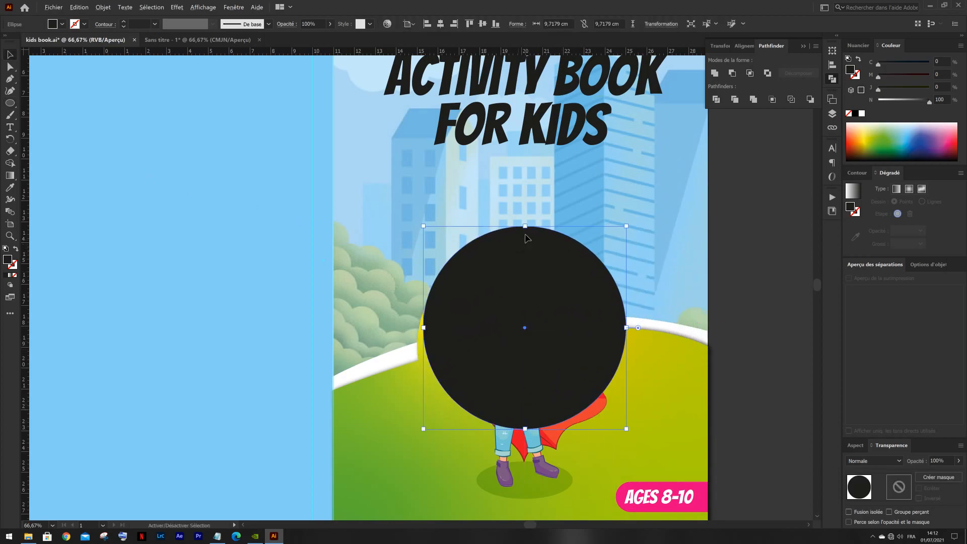
left_click_drag(524, 225, 525, 214)
left_click_drag(516, 267, 515, 268)
- Turn the circle into a type path and paste "HELLO I'AM A SUPERHERO" along it
left_click_drag(10, 130, 40, 150)
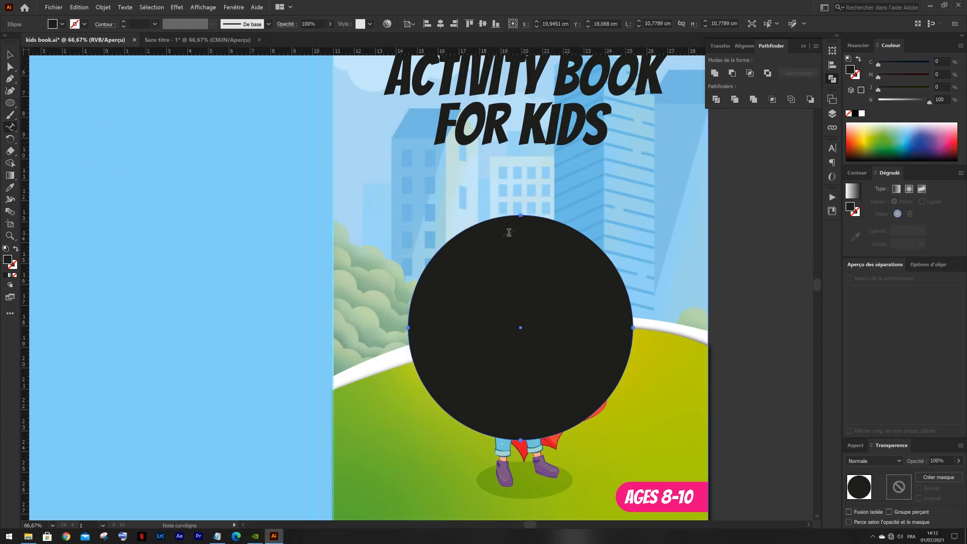
left_click(503, 217)
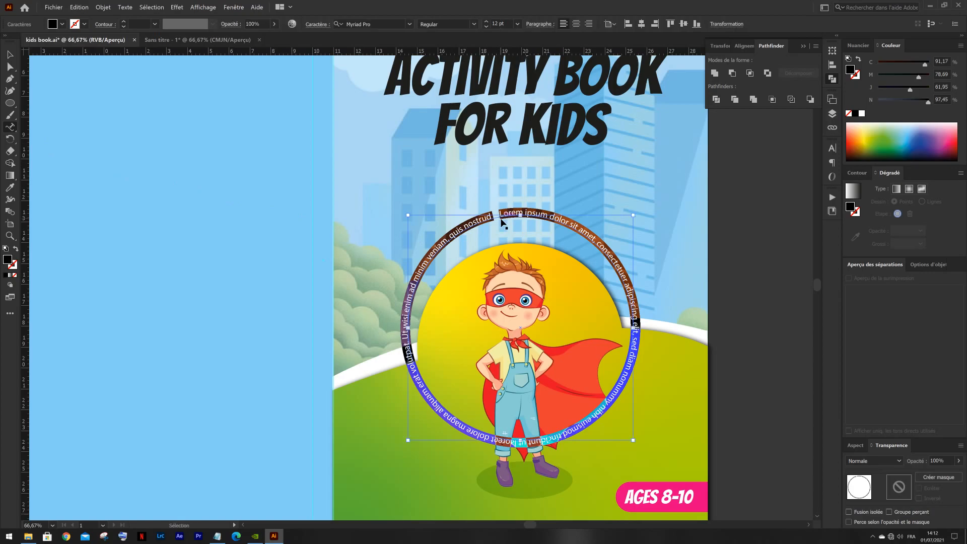
key("ctrl+v")
left_click(167, 119, "ctrl")
left_click(10, 53)
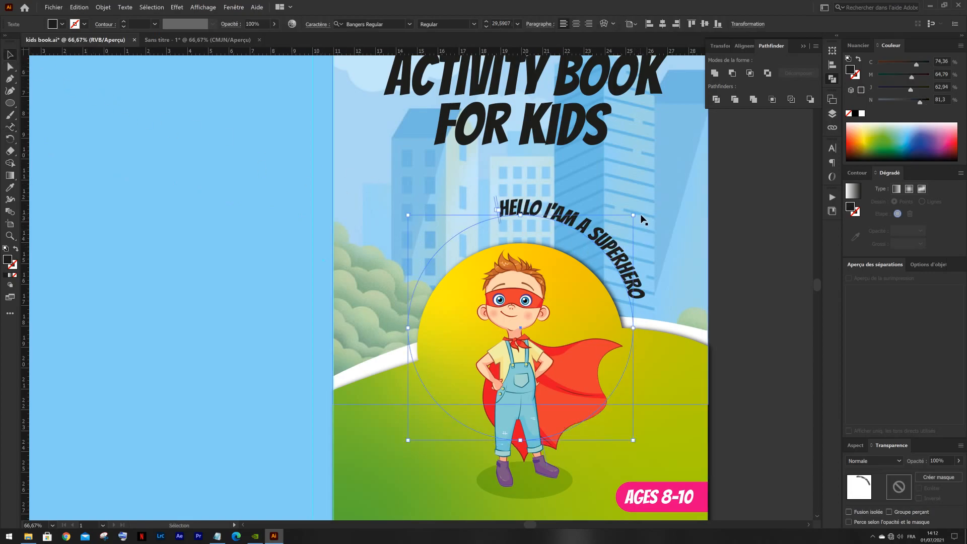
- Rotate the curved line so it arches centrally above the superhero's head and set its font size to 30 pt
left_click_drag(643, 215, 566, 176)
key("t")
triple_click(564, 220)
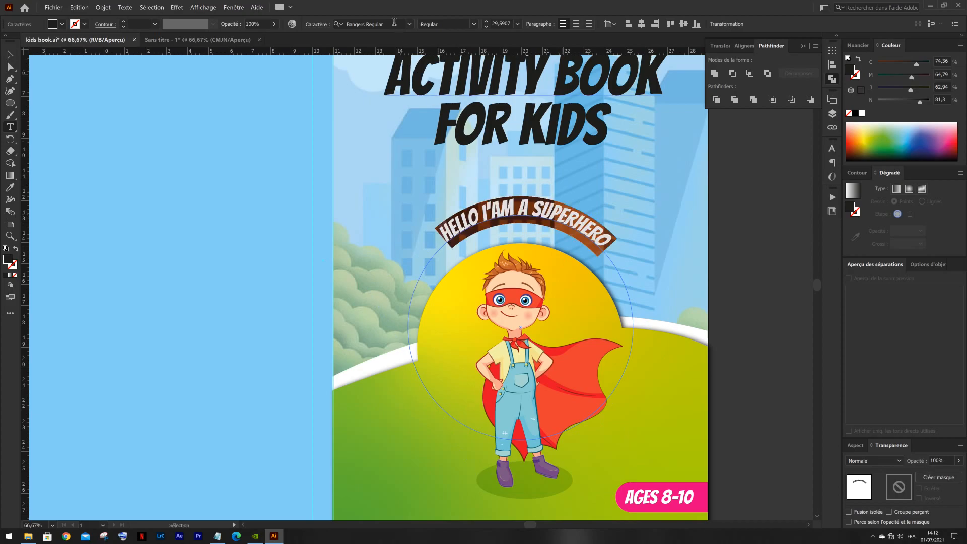
scroll(500, 31, "up", 1)
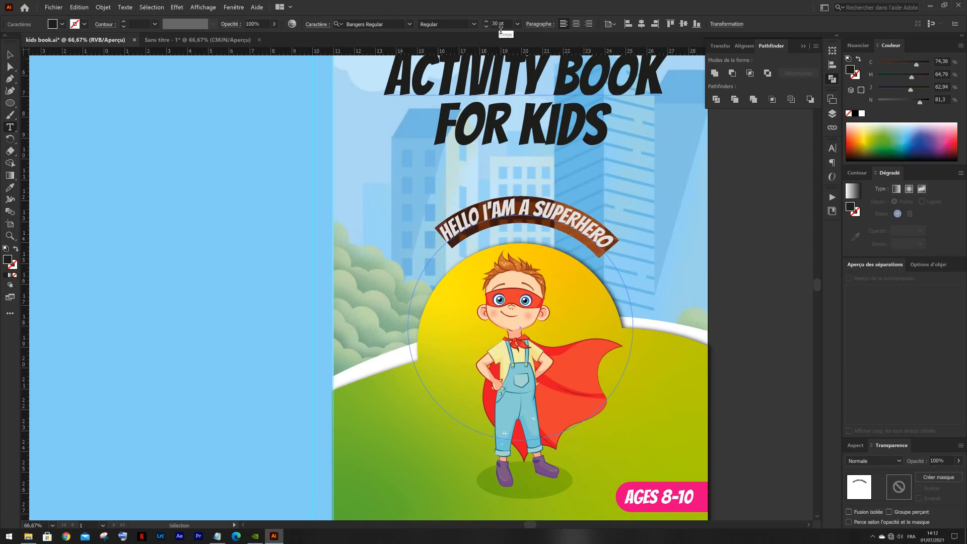
- Enlarge the curved superhero text to 35 pt and move it down and closer to the yellow dome
scroll(501, 30, "up", 4)
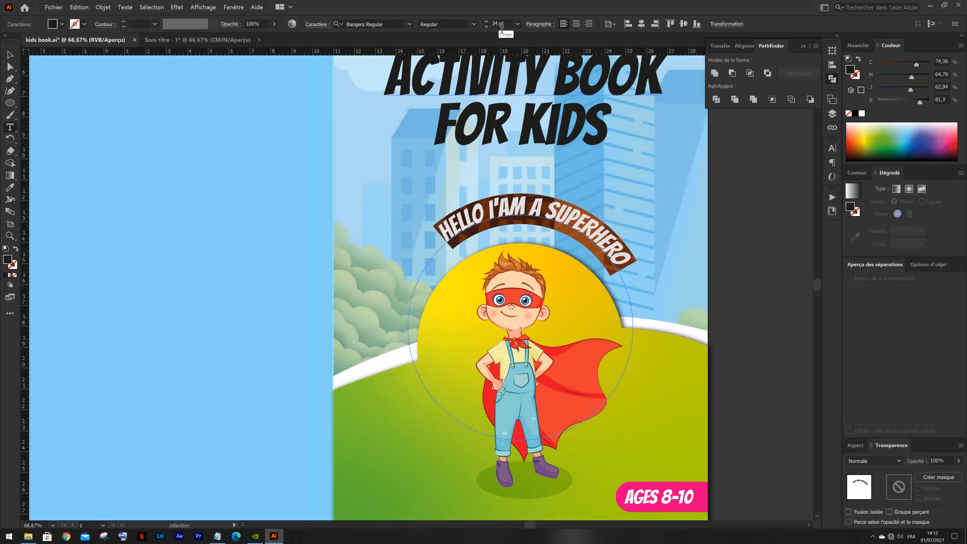
scroll(501, 30, "up", 1)
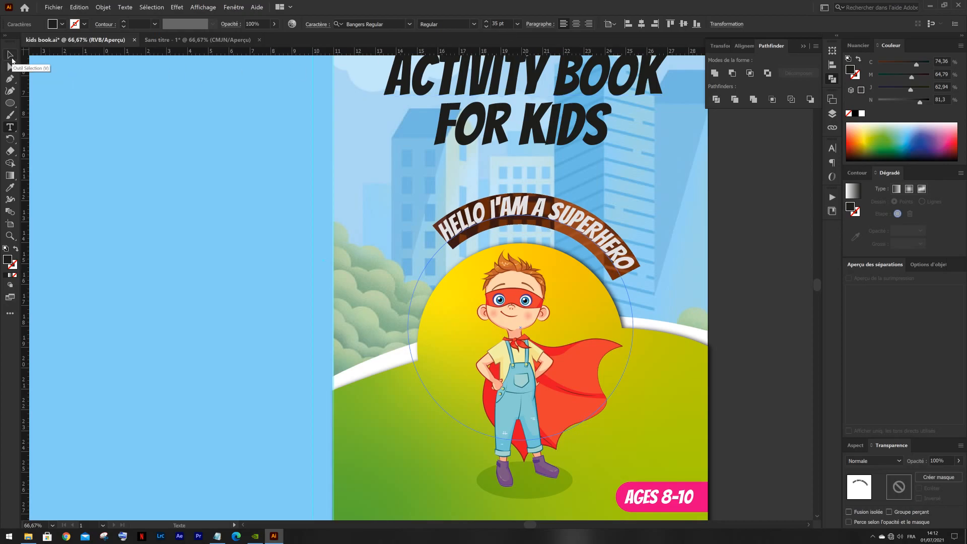
left_click(10, 54)
left_click_drag(568, 230, 554, 249)
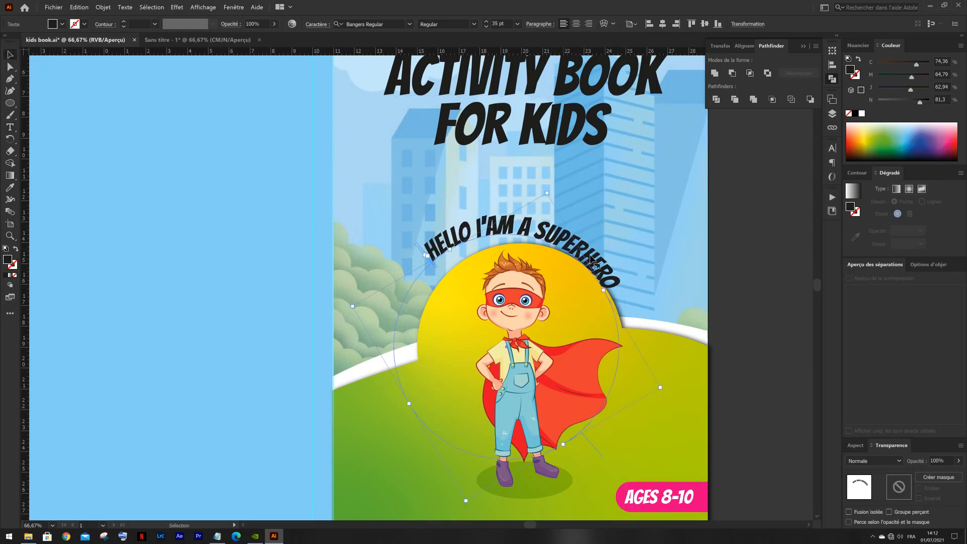
- Rotate the curved text counterclockwise and nudge it until it sits roughly centered over the yellow dome
left_click_drag(615, 281, 595, 262)
key("Right")
key("Right")
key("Right")
key("Right")
key("Right")
key("Right")
key("Right")
key("Right")
key("Right")
key("Right")
key("Right")
key("Right")
key("Right")
key("Right")
key("Right")
key("Right")
key("Right")
key("Right")
key("Right")
key("Right")
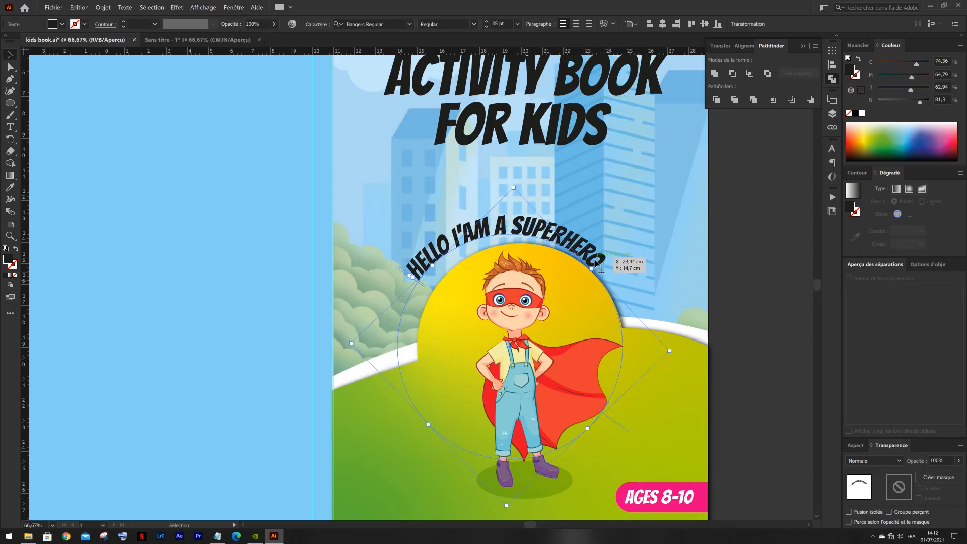
key("Left")
key("Down")
key("Down")
key("Left")
key("Left")
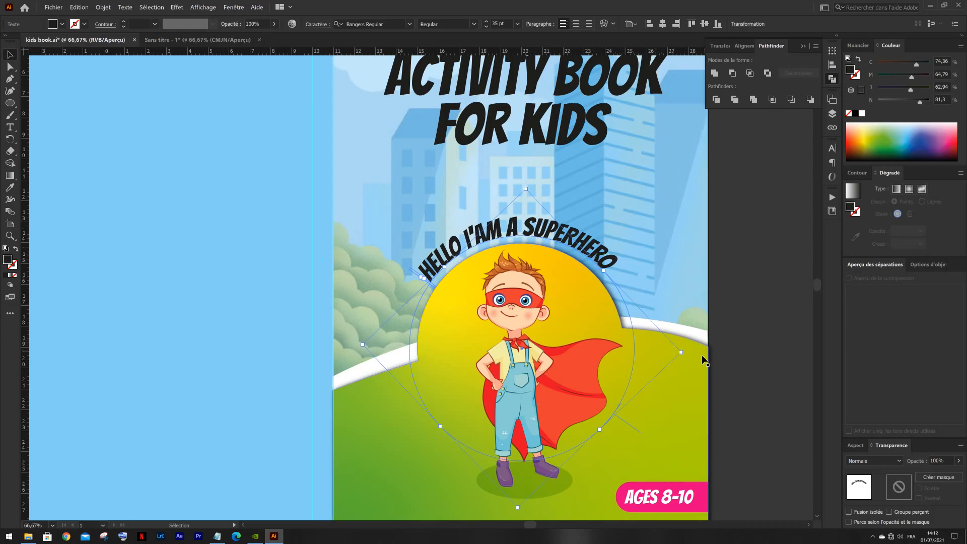
- Fine-tune the curved text's rotation and height so it follows the top of the dome evenly, and deselect it
left_click_drag(689, 354, 690, 362)
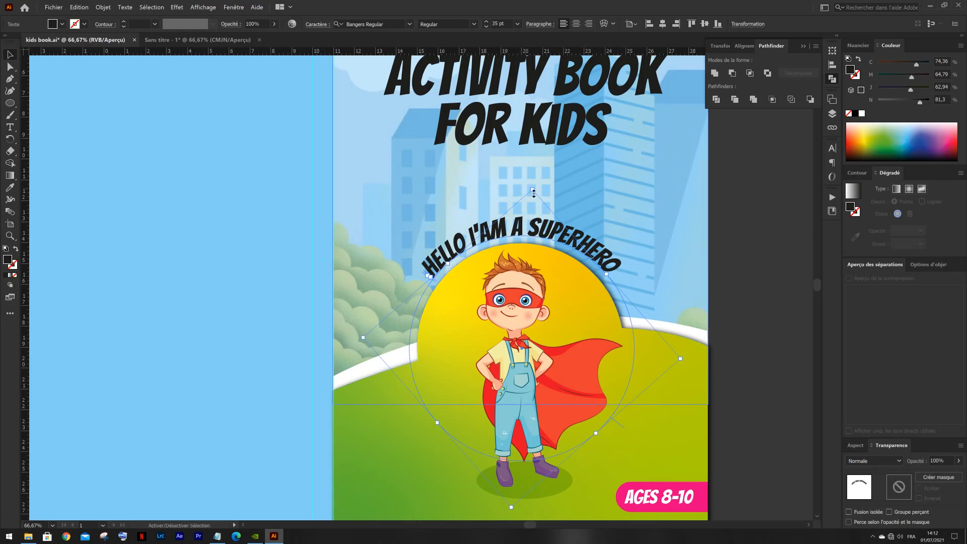
left_click_drag(534, 194, 535, 180)
left_click_drag(536, 219, 537, 234)
left_click_drag(534, 190, 534, 181)
left_click_drag(535, 230, 536, 228)
scroll(536, 227, "down", 3)
left_click(632, 215)
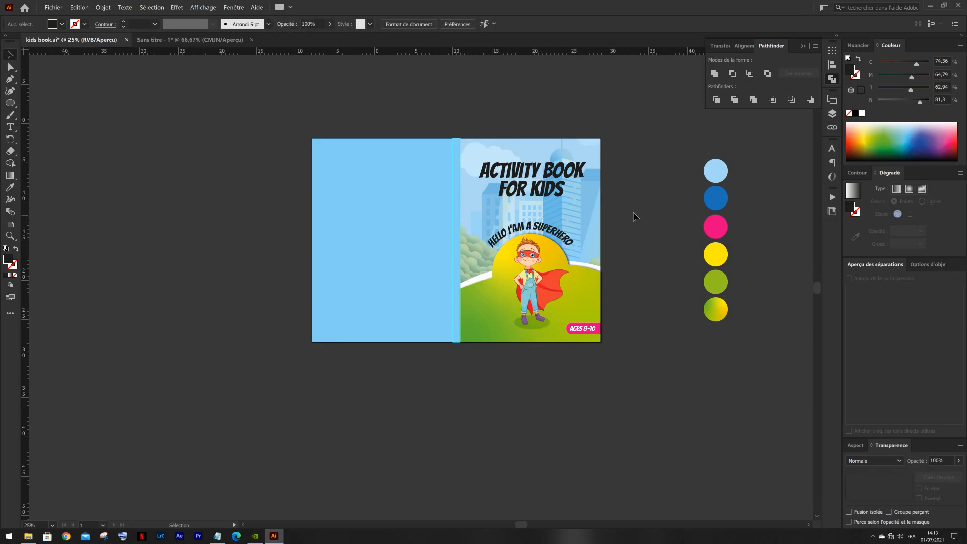
- Review the source artwork and texts in the untitled document, and return to the cover to check its overall layout
left_click_drag(634, 216, 598, 223)
left_click(215, 43)
left_click_drag(304, 168, 347, 179)
left_click(315, 100)
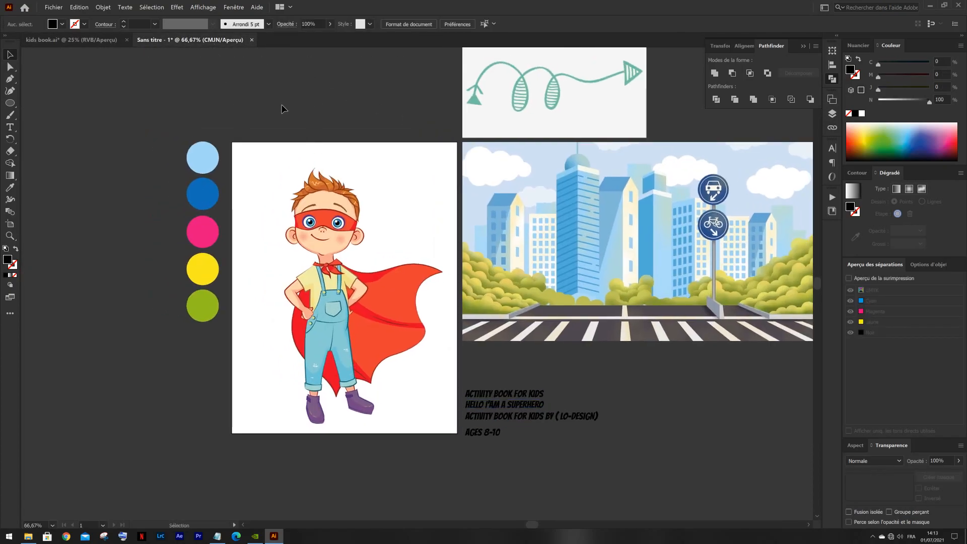
left_click(114, 45)
left_click_drag(180, 149, 225, 157)
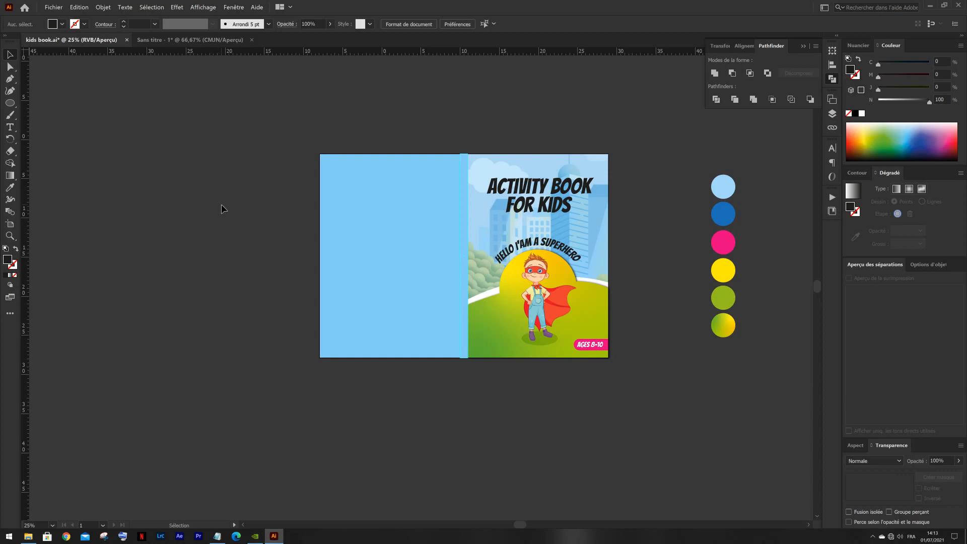
scroll(484, 352, "up", 1, "alt")
scroll(449, 286, "left", 3, "ctrl")
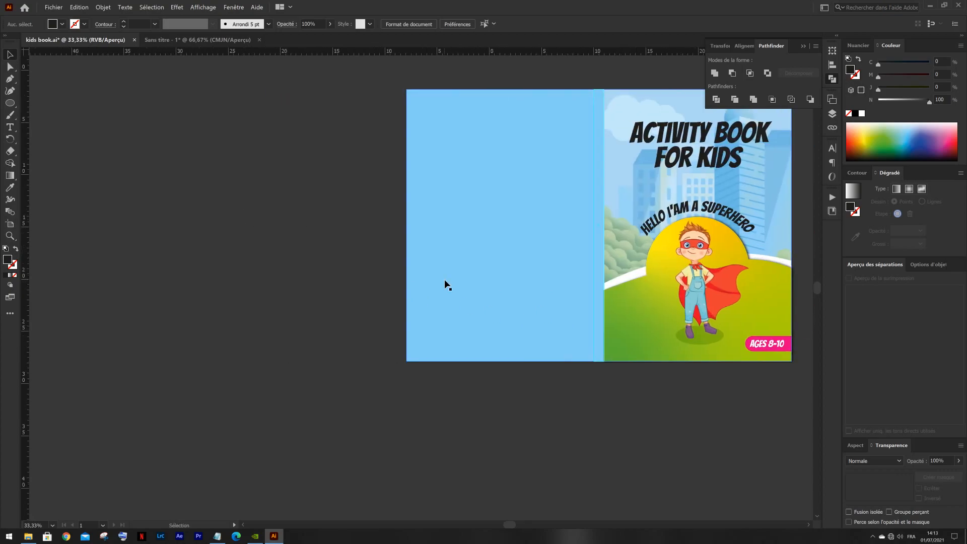
scroll(450, 287, "down", 1, "alt")
scroll(453, 305, "right", 4, "ctrl")
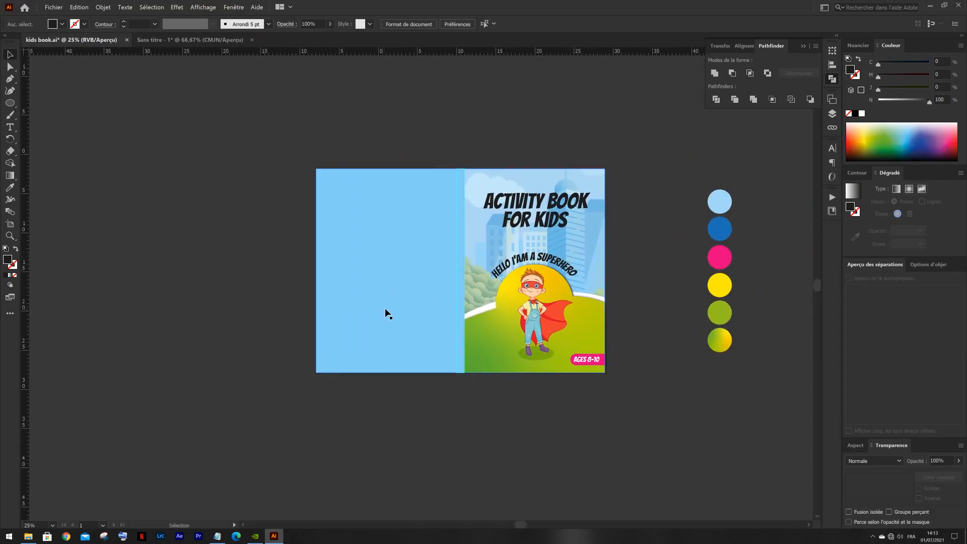
scroll(395, 308, "down", 1, "alt")
scroll(475, 288, "up", 2, "alt")
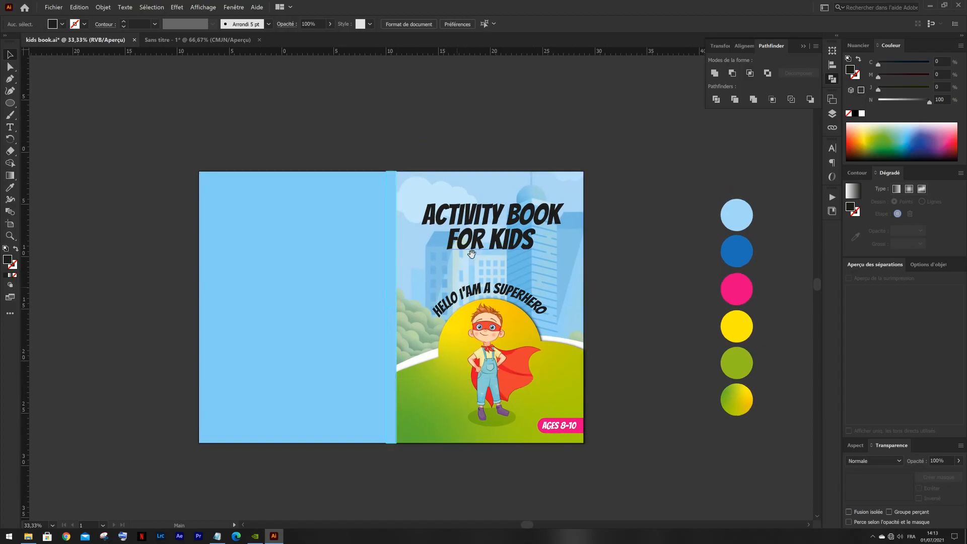
- Start an Offset Path effect on the "ACTIVITY BOOK" line with rounded joins (Arrondi) and an offset of 0,3 cm
left_click(494, 222)
scroll(498, 209, "up", 1, "alt")
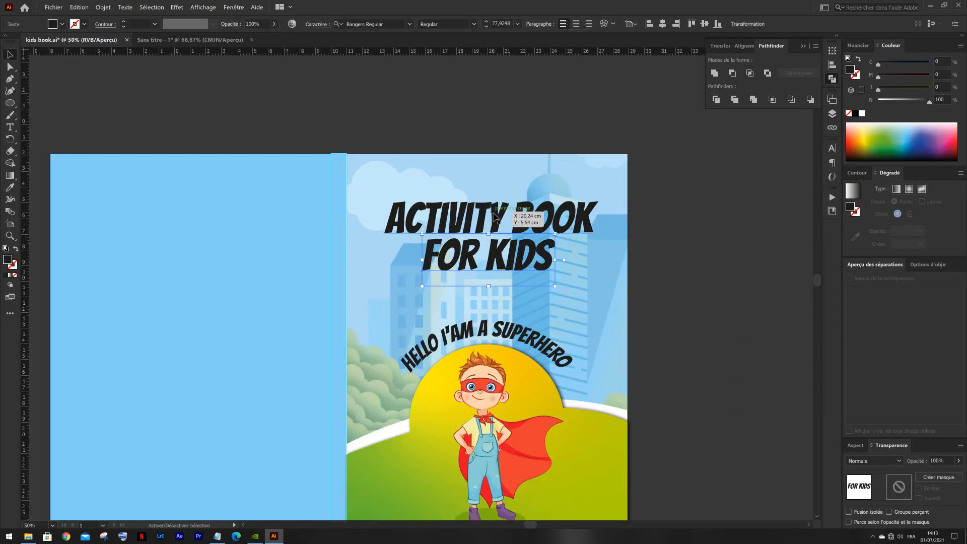
left_click_drag(620, 234, 571, 245)
left_click(572, 245)
left_click(425, 218)
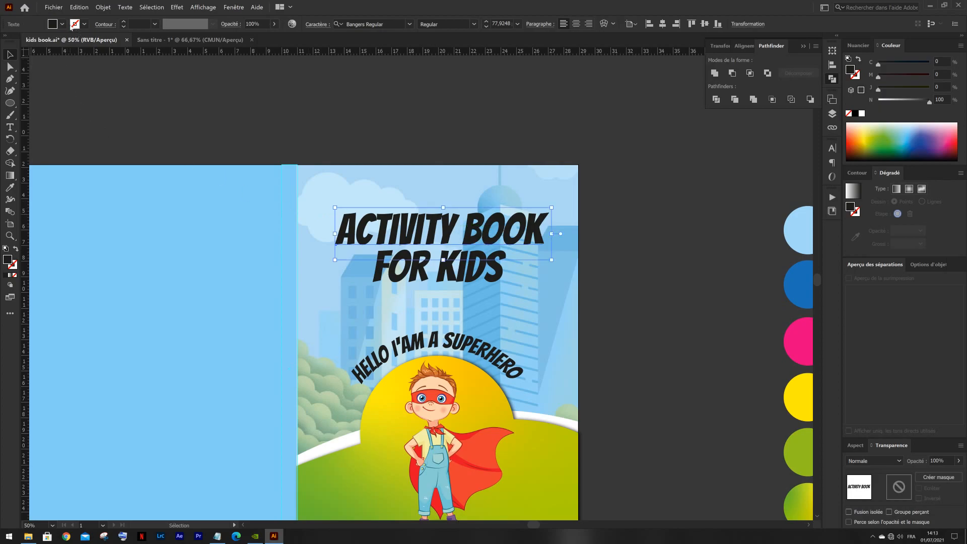
left_click(174, 8)
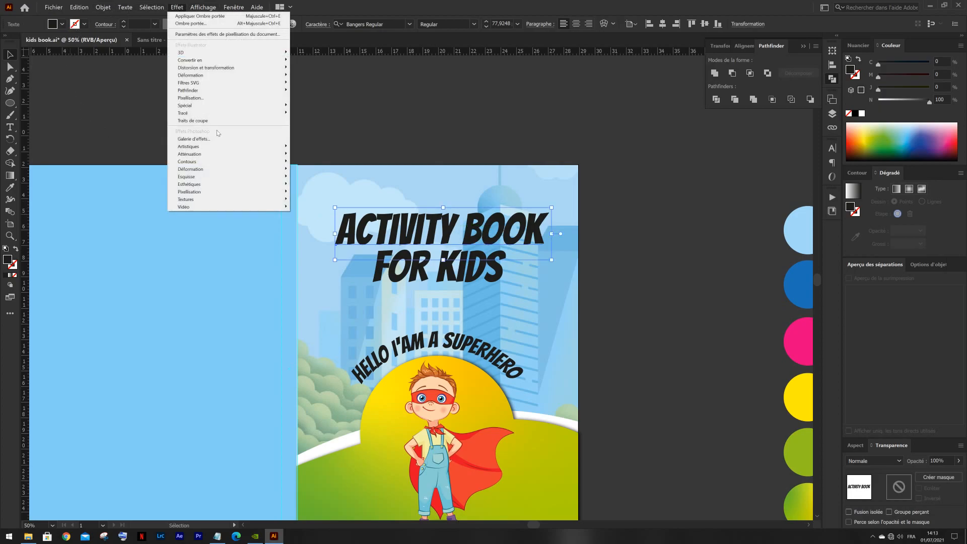
mouse_move(228, 116)
left_click(309, 114)
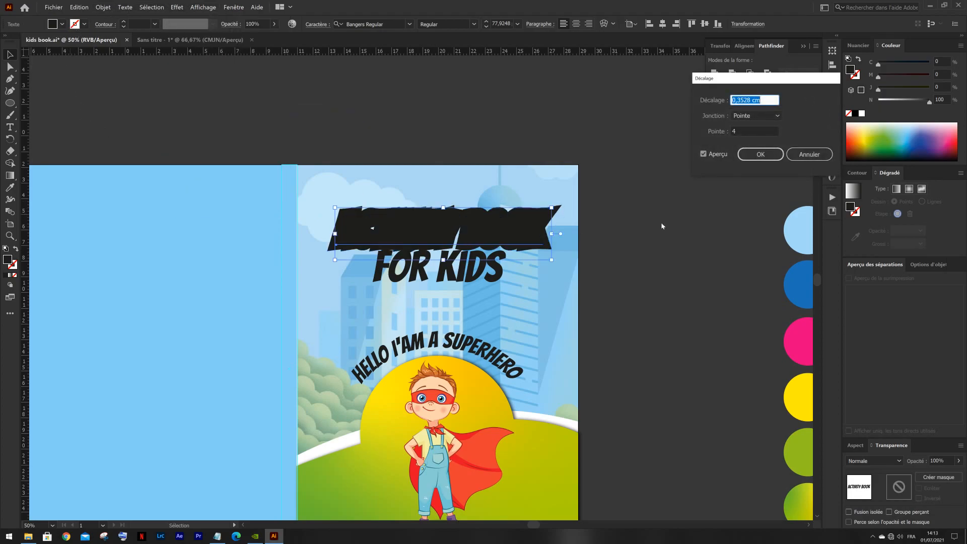
left_click(720, 155)
left_click(736, 115)
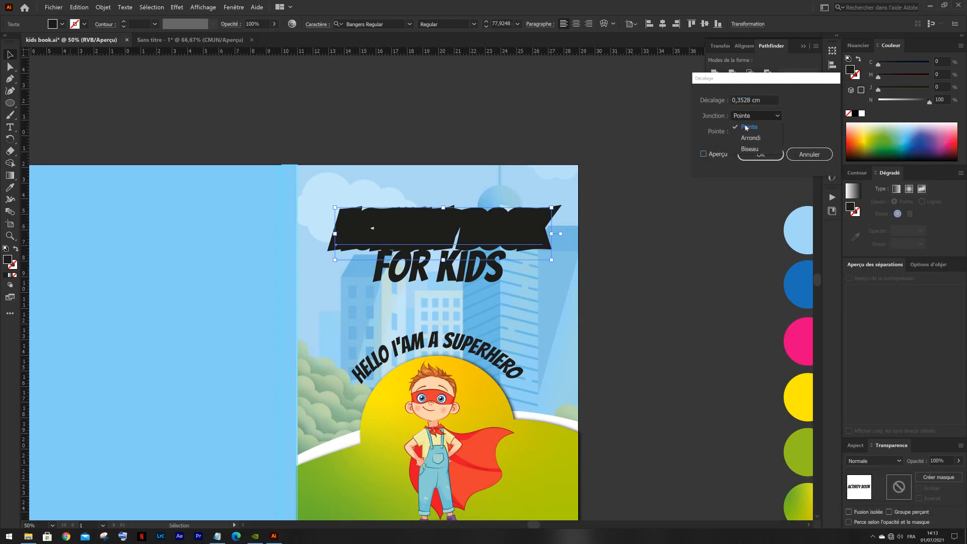
left_click(742, 131)
left_click(745, 103)
key("Up")
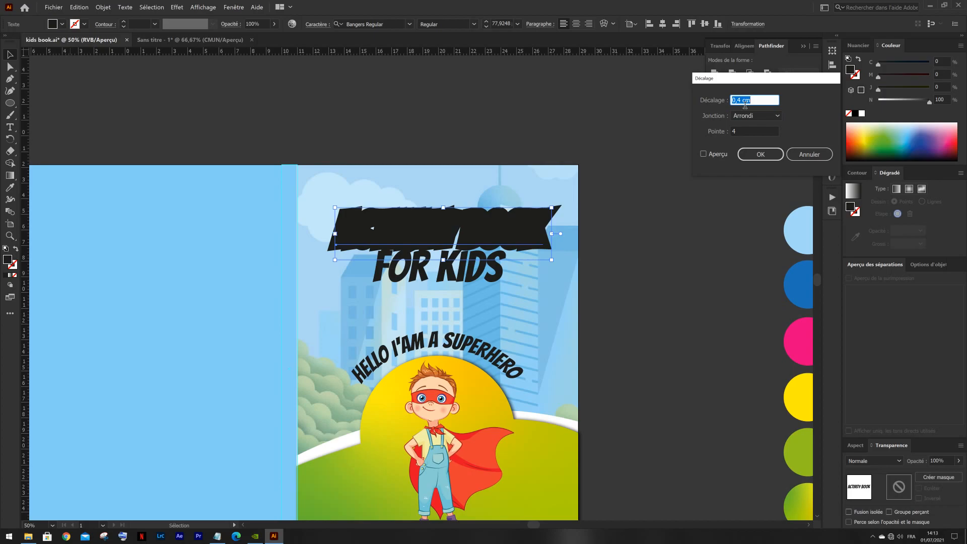
- Preview the title's offset, adjust it to a thin border around the letters, and apply it
left_click(711, 156)
left_click(748, 102)
key("Up")
key("Up")
key("Down")
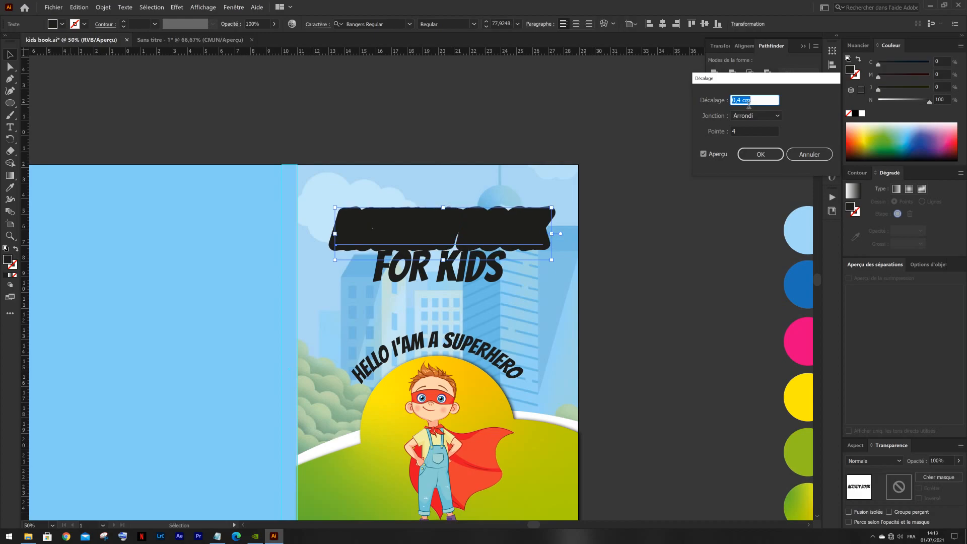
key("Down")
key("Down")
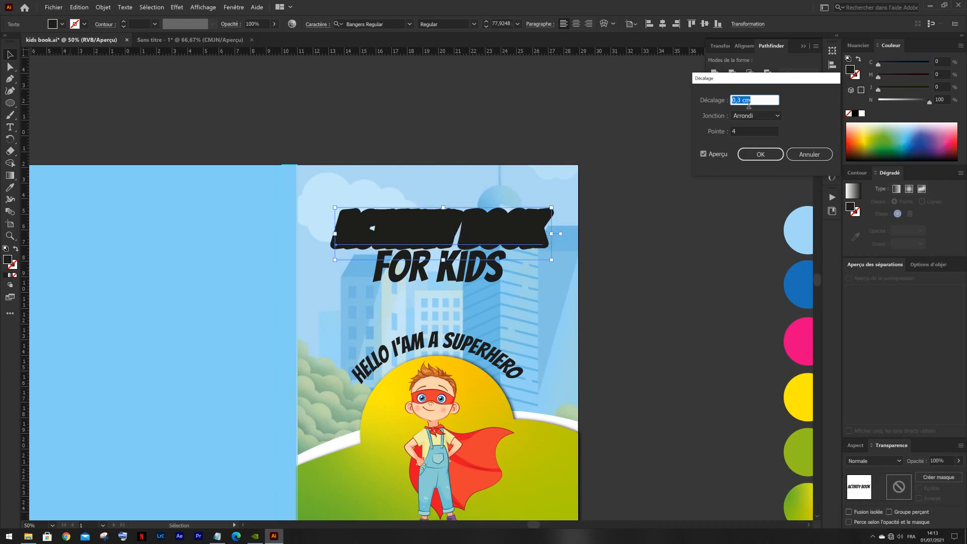
left_click(759, 154)
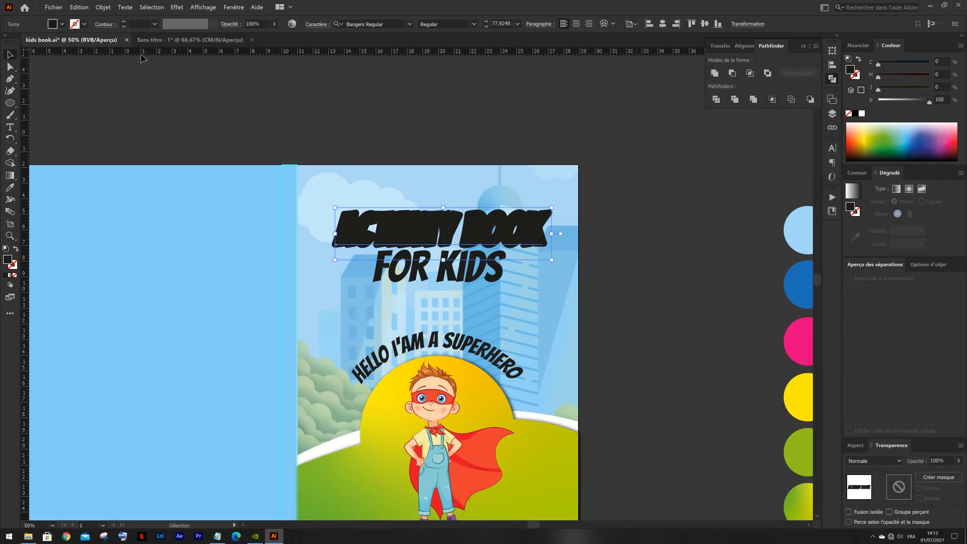
- Fill the offset "ACTIVITY BOOK" title with white
left_click(62, 24)
left_click(22, 42)
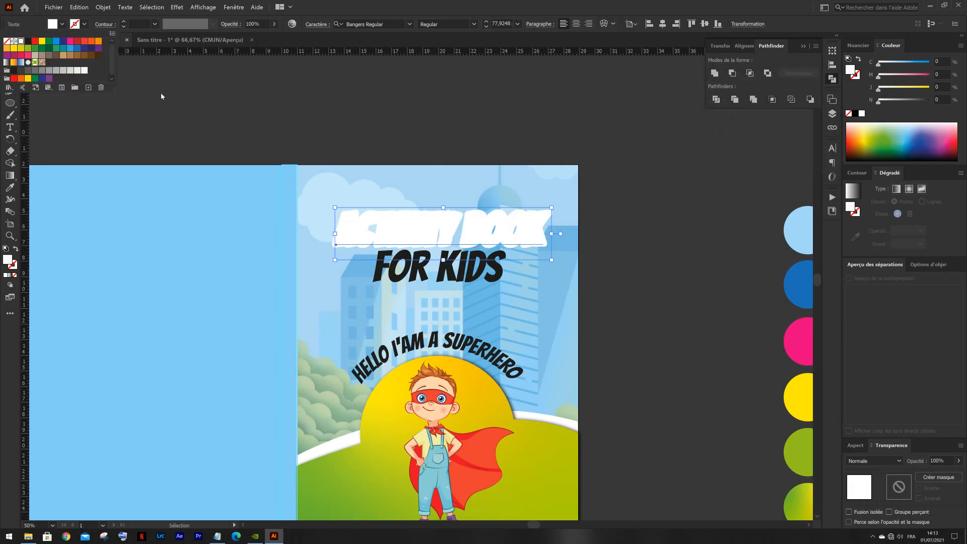
left_click(186, 94)
left_click(354, 229)
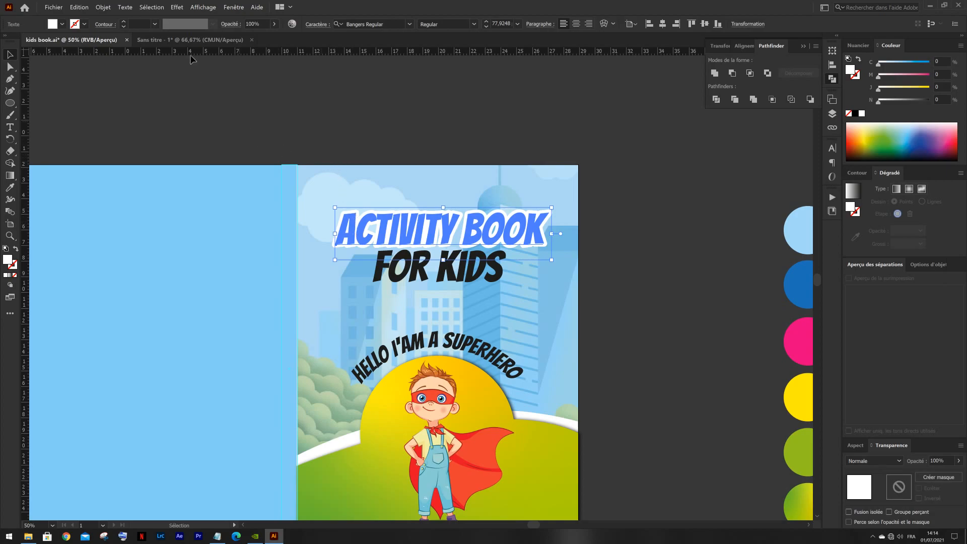
- Expand the appearance of the white title and unite its letter shapes into one outline
left_click(106, 8)
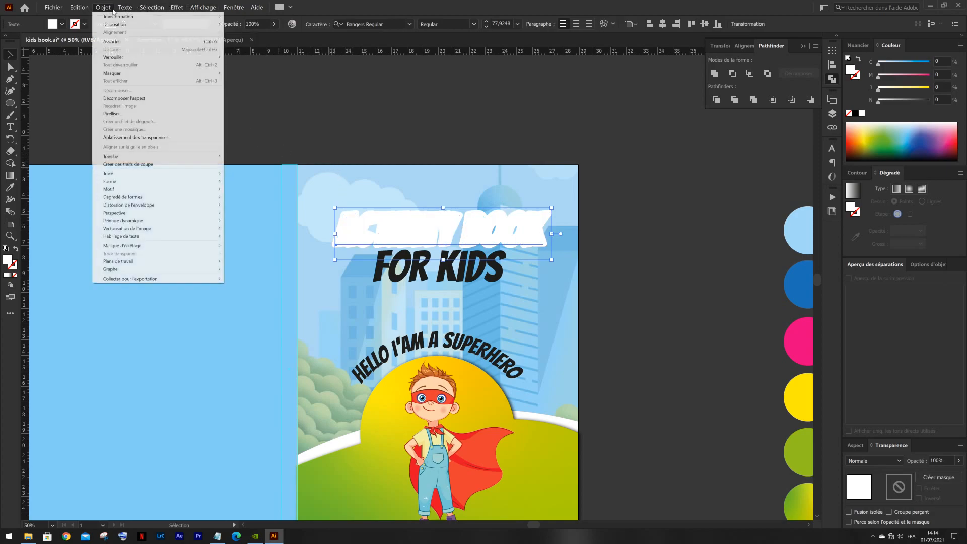
left_click(134, 99)
left_click(715, 73)
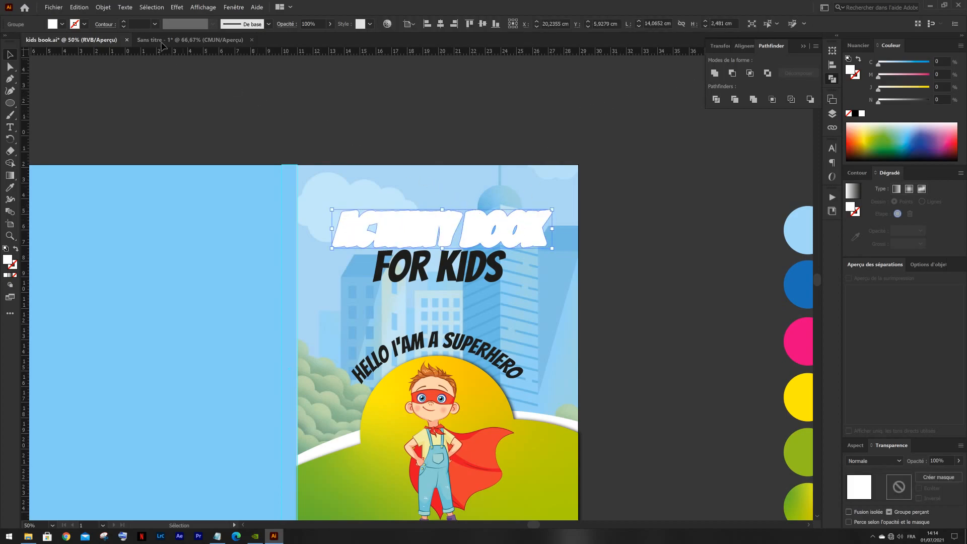
- Add a Produit drop shadow to the white title outline with 75% opacity, 0,1 cm X offset, 0 cm Y offset and 0,1 cm blur
left_click(180, 9)
mouse_move(206, 107)
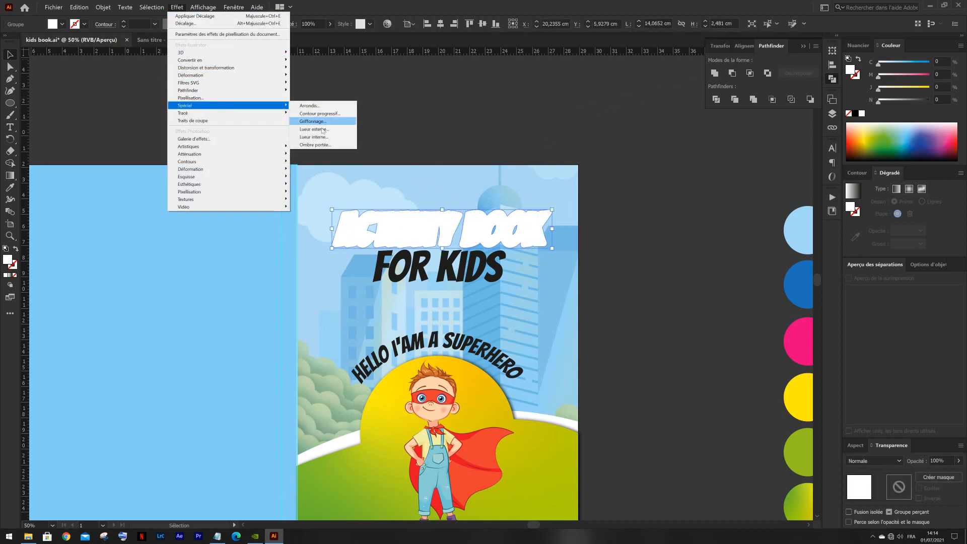
left_click(320, 145)
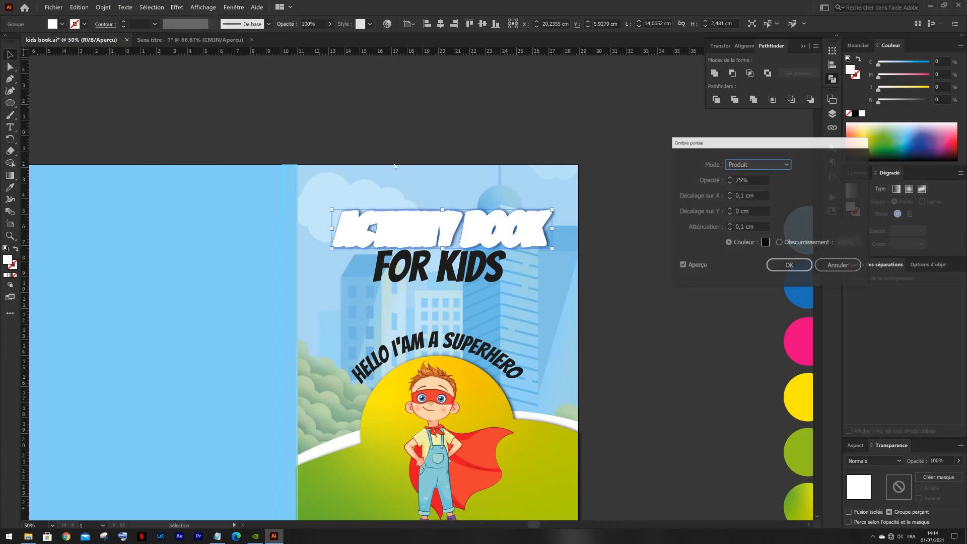
left_click(789, 263)
left_click(580, 146)
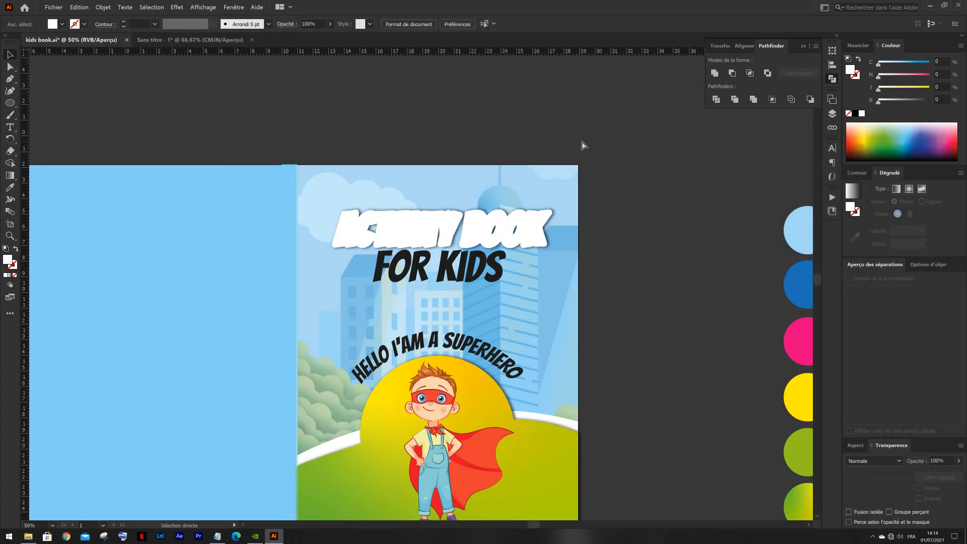
- Paste the original "ACTIVITY BOOK" text in front of its white outline and recolor it with the dark blue palette circle
key("ctrl+z")
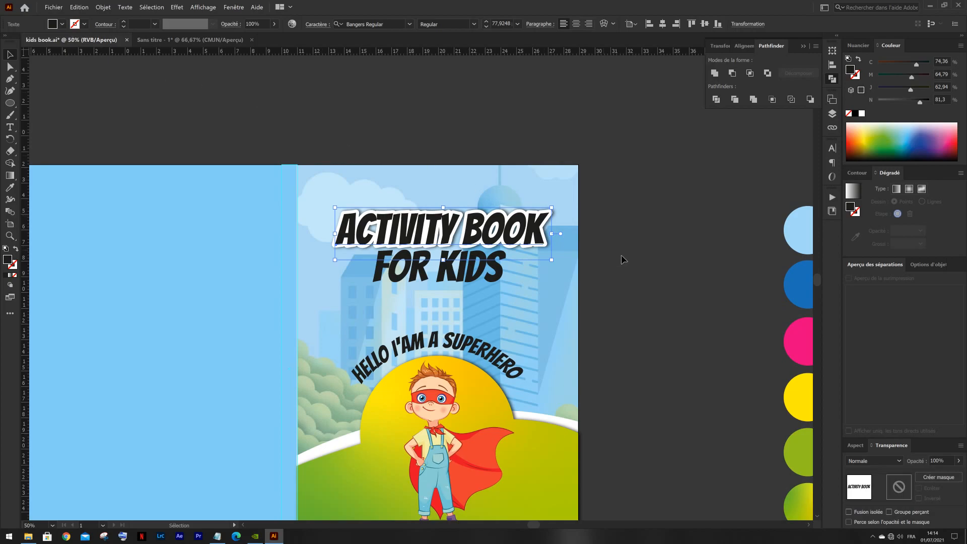
left_click_drag(617, 258, 473, 248)
key("i")
left_click(680, 275)
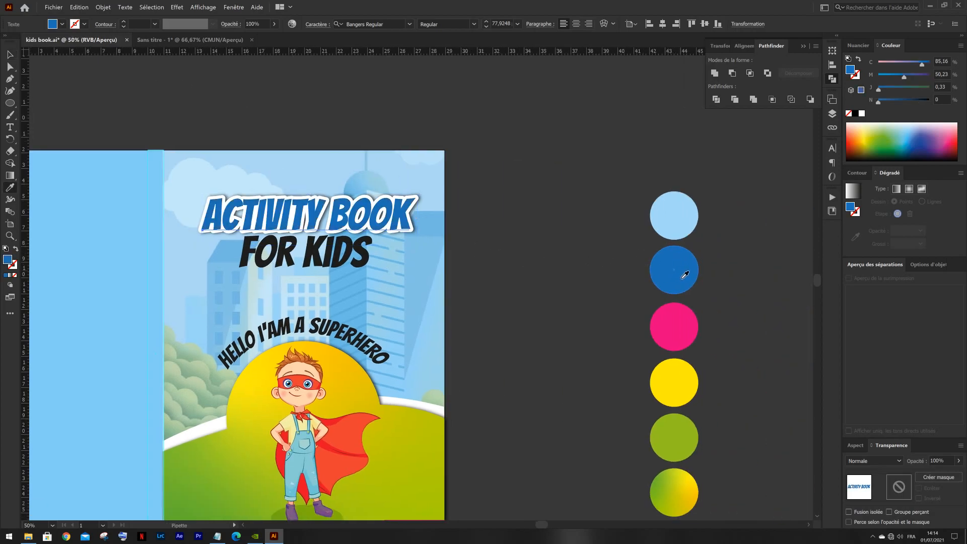
key("v")
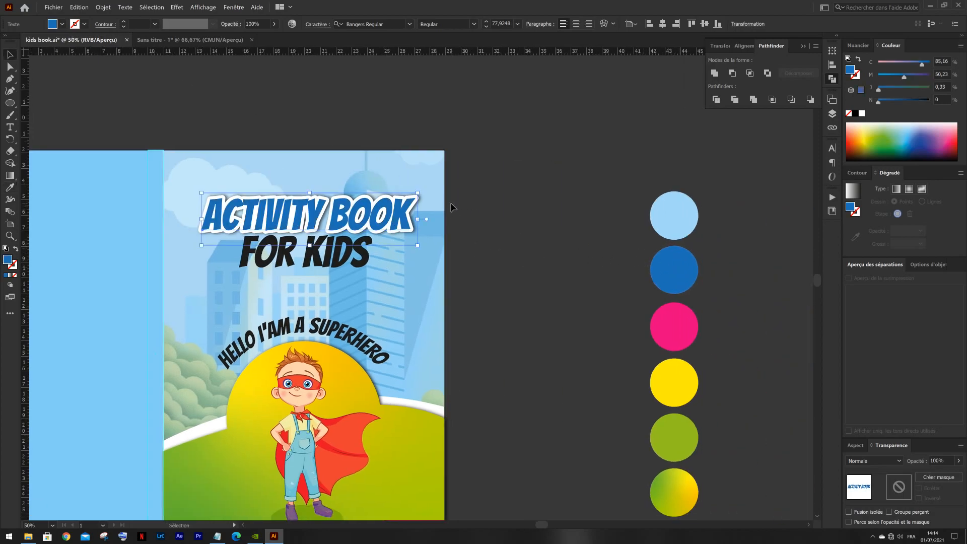
- Move the "FOR KIDS" line slightly down to clear the outlined title above it
left_click(488, 201)
left_click_drag(479, 208, 582, 187)
left_click(447, 228)
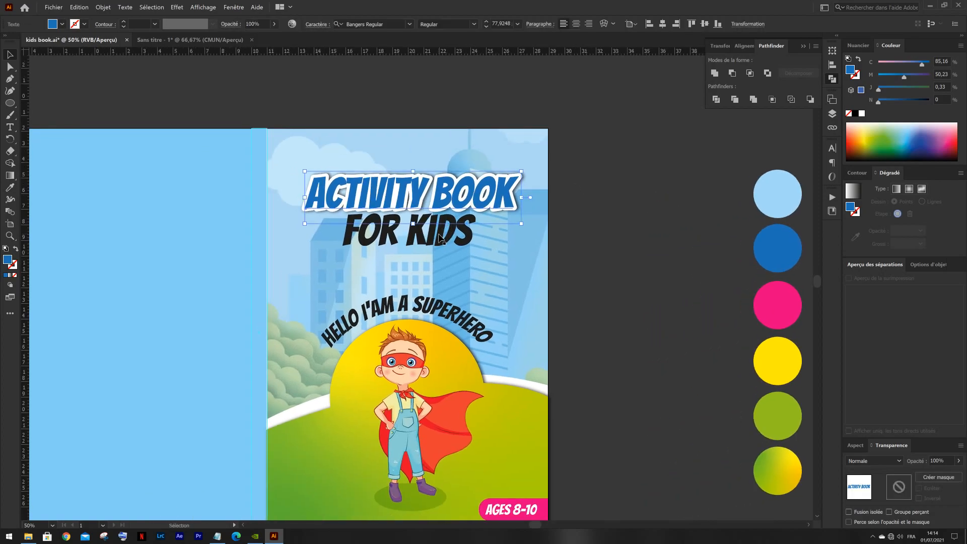
left_click_drag(428, 245, 428, 253)
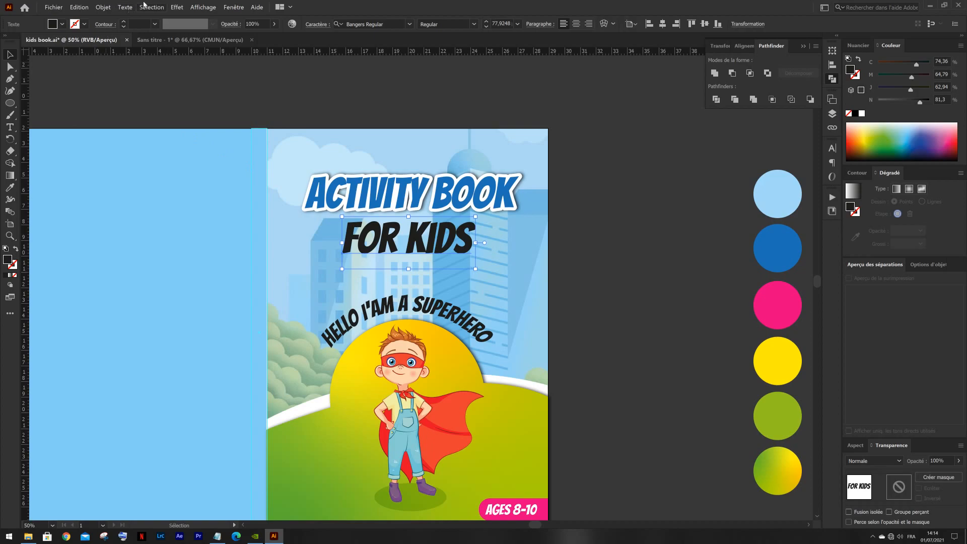
- Apply an Offset Path effect (Décalage) with Arrondi joins to the "FOR KIDS" text
left_click(180, 8)
mouse_move(211, 112)
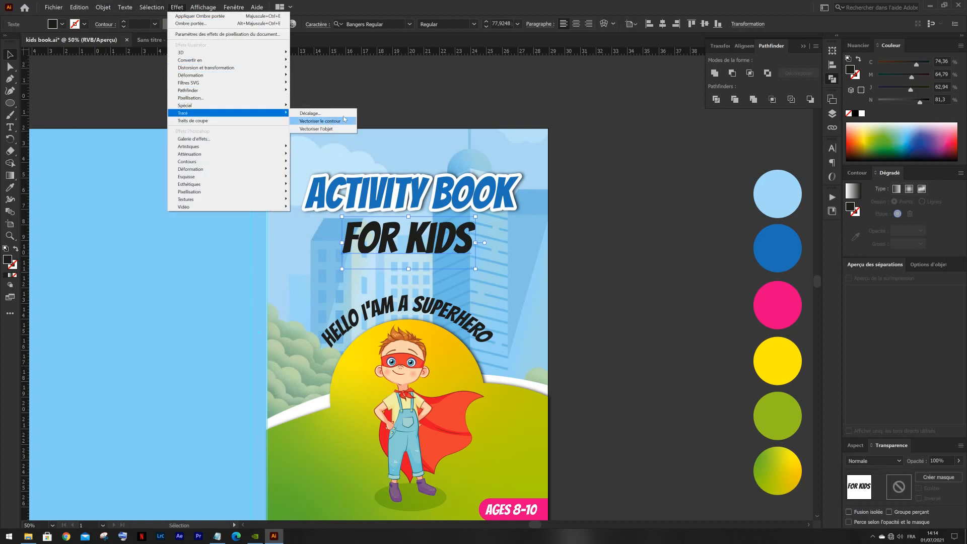
left_click(315, 121)
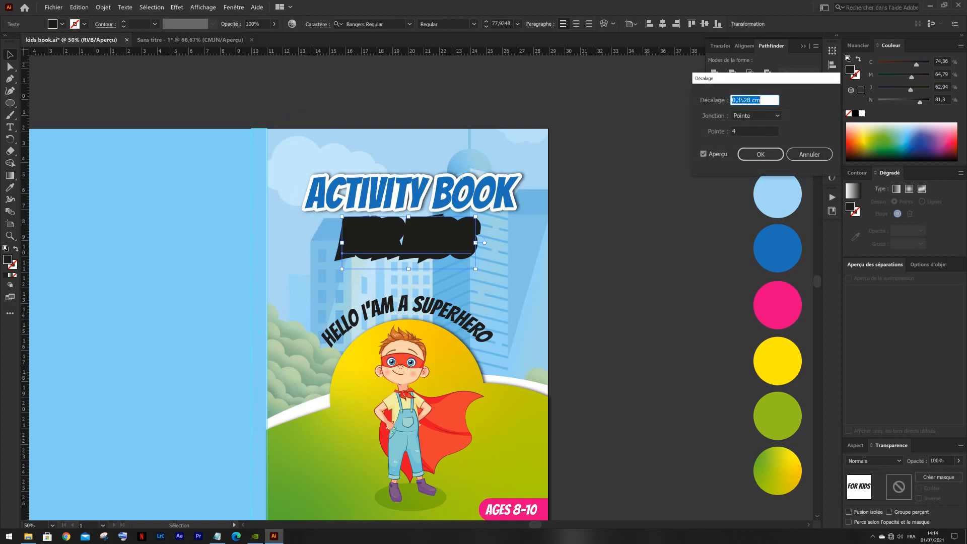
left_click(744, 115)
left_click(747, 138)
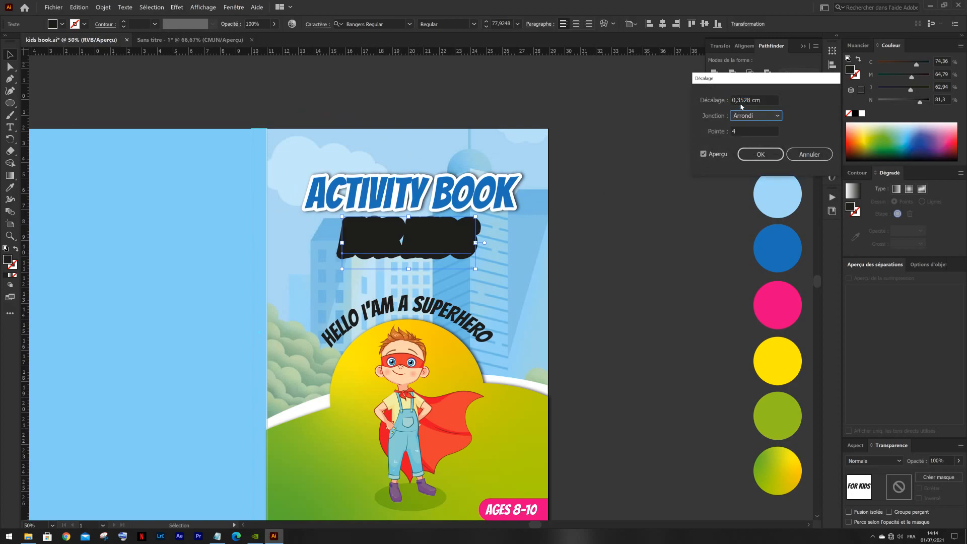
left_click(745, 105)
key("Up")
key("Down")
left_click(760, 154)
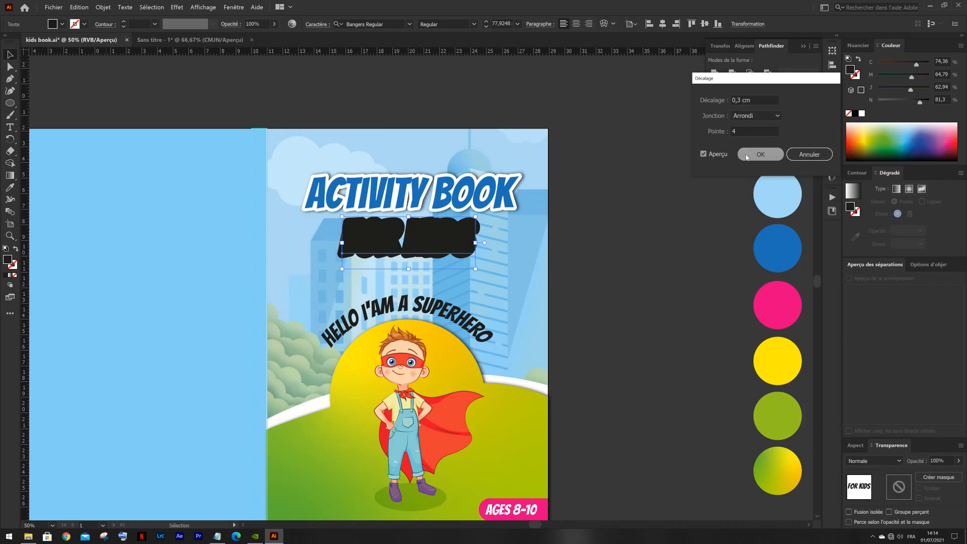
- Fill the offset "FOR KIDS" text with white
left_click(57, 30)
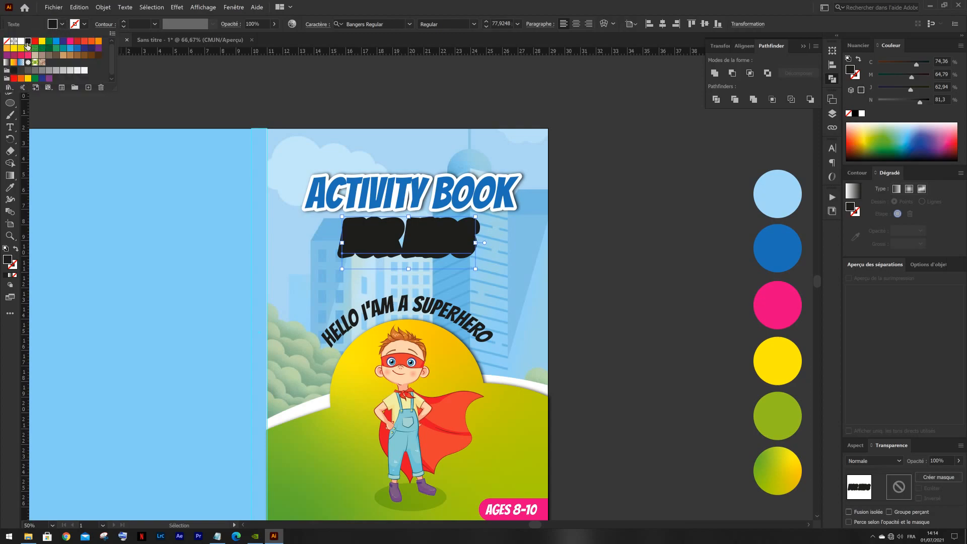
left_click(22, 41)
left_click(62, 25)
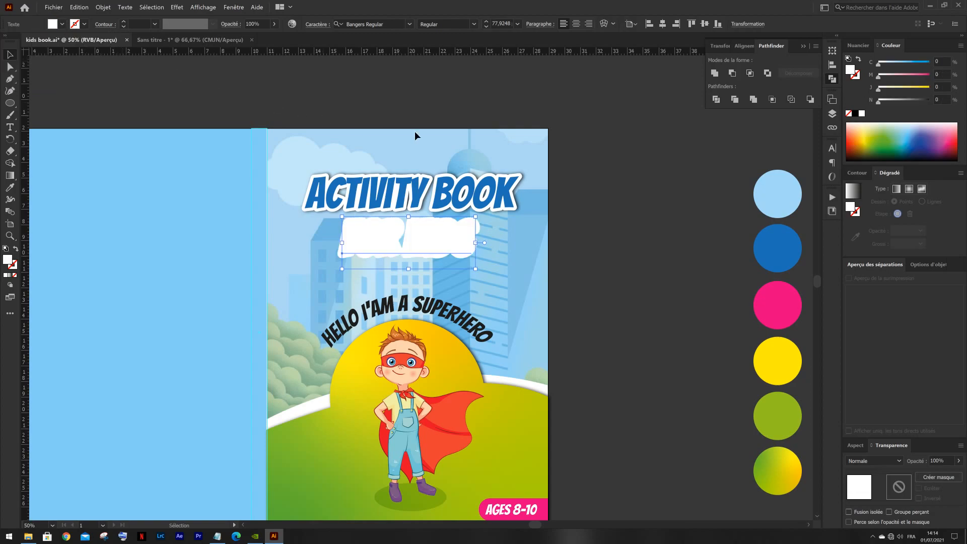
key("a")
left_click(218, 101)
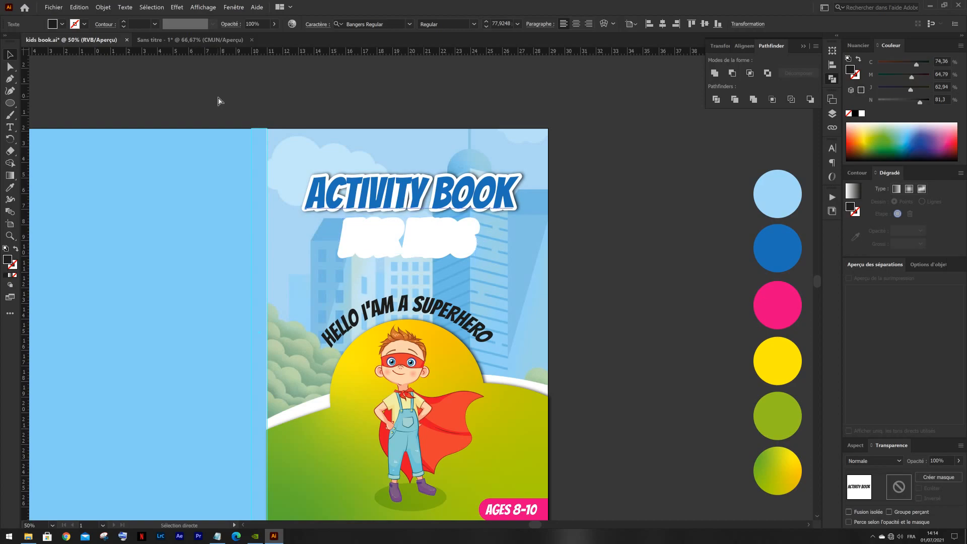
key("ctrl+z")
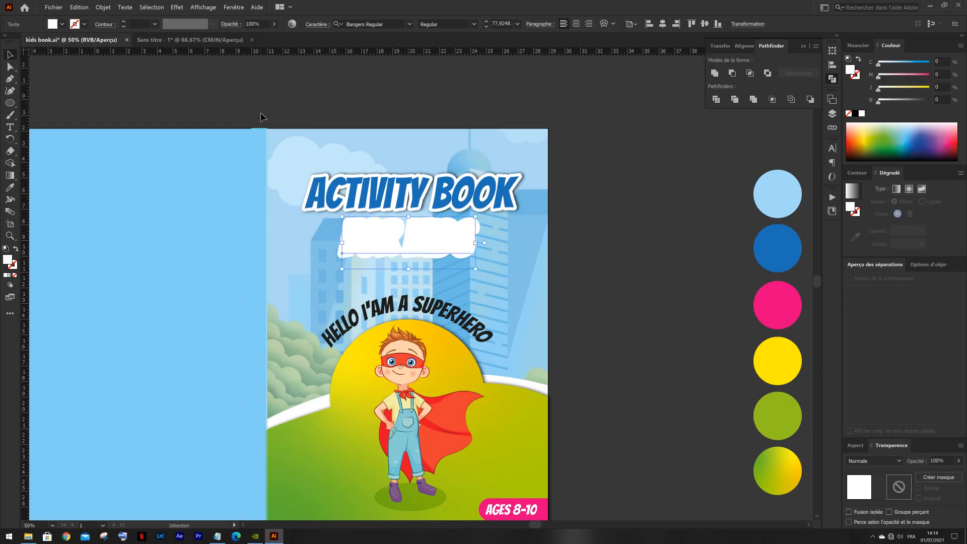
- Duplicate the white "FOR KIDS" text in place and remove the Décalage effect from the front copy
key("v")
left_click(603, 242)
left_click(435, 255)
scroll(965, 469, "down", 1)
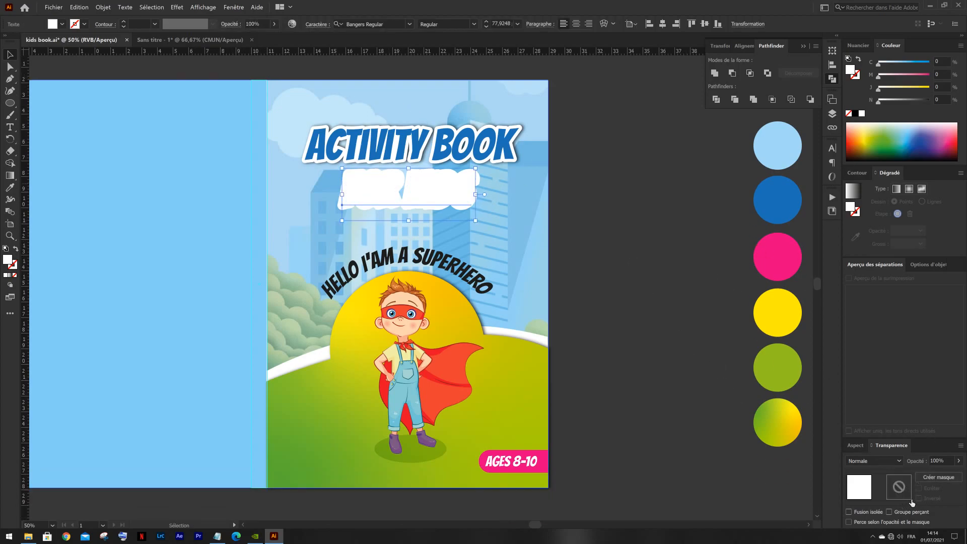
left_click(854, 446)
left_click(927, 396)
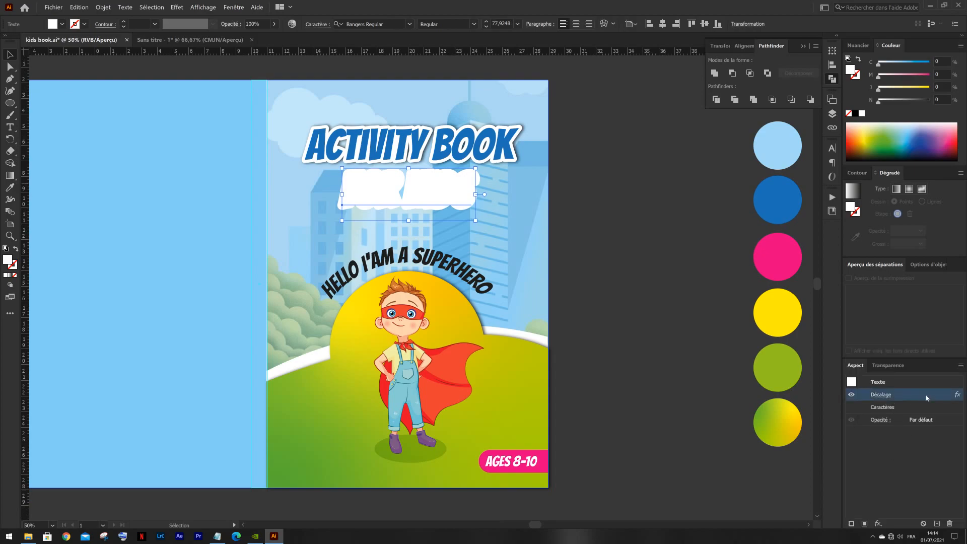
left_click(949, 523)
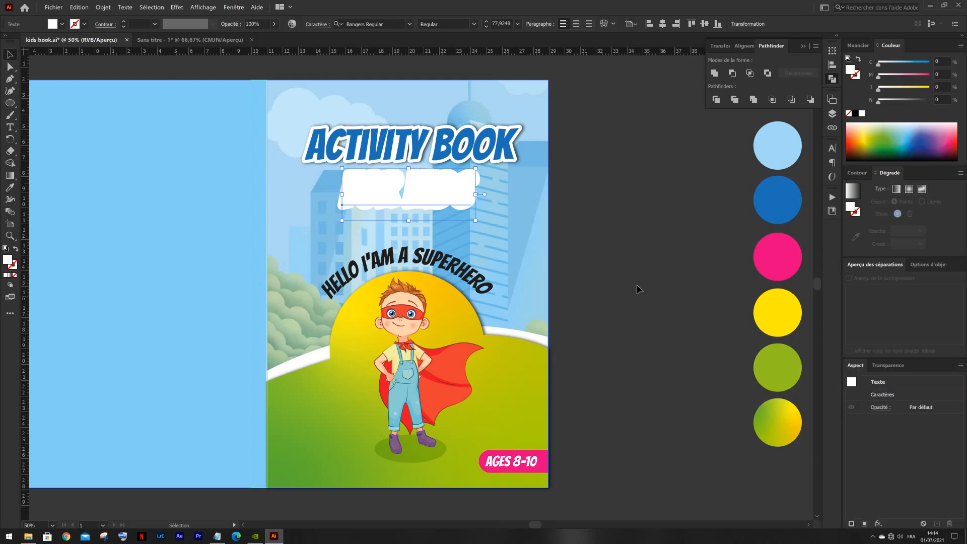
- Fill the front copy of the "FOR KIDS" text with the purple swatch
left_click(62, 24)
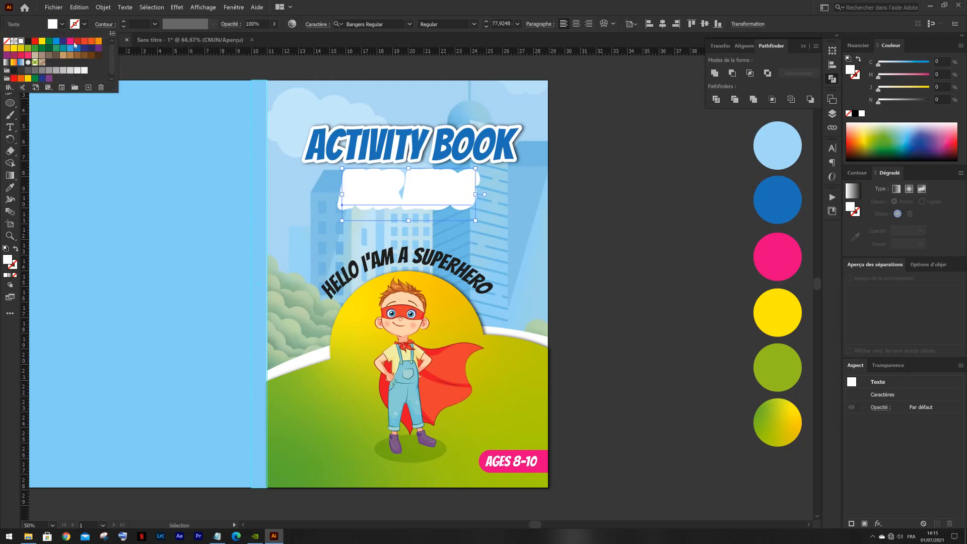
left_click(599, 313)
key("i")
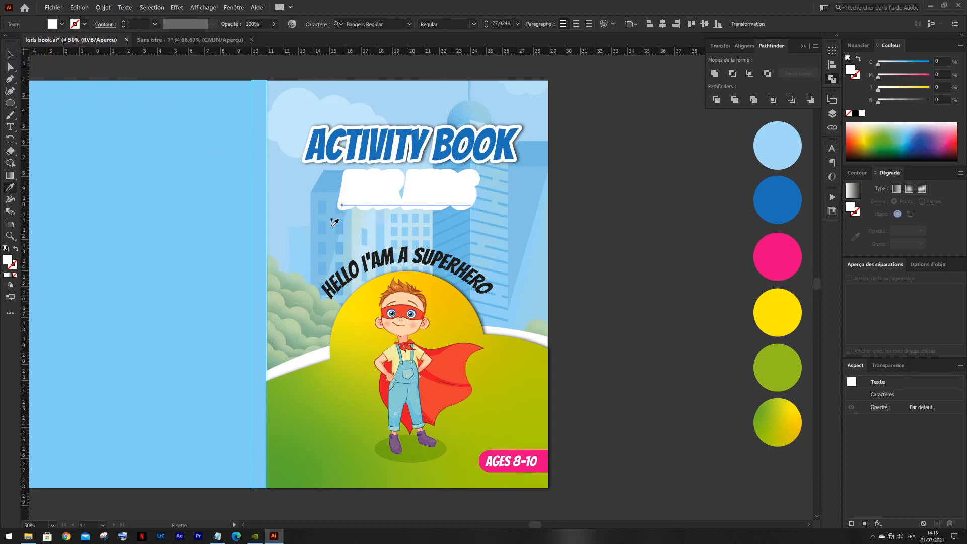
left_click(62, 24)
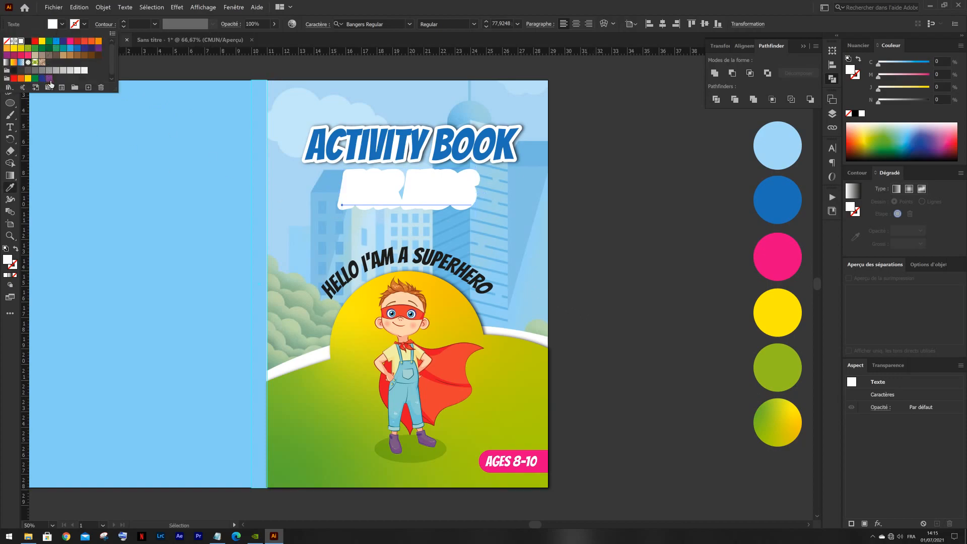
left_click(48, 78)
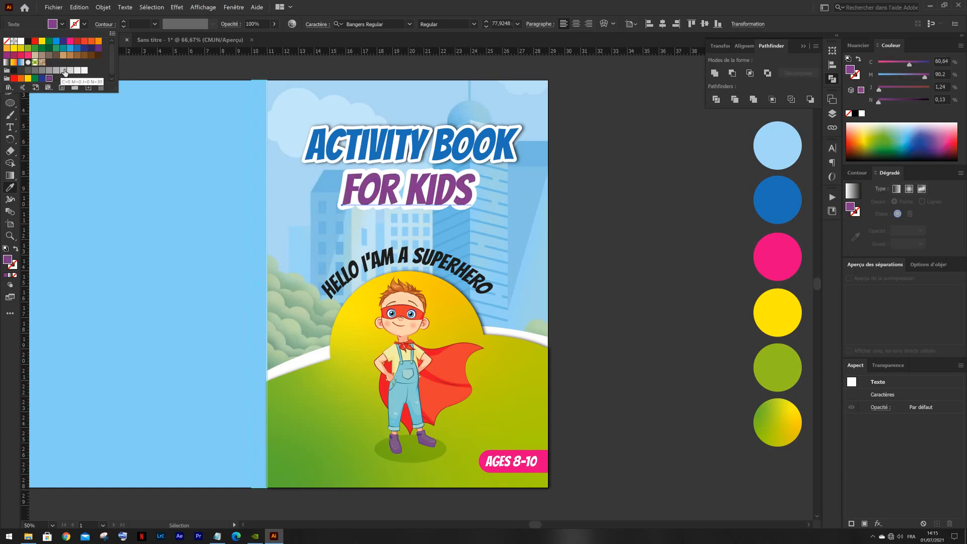
left_click(56, 27)
left_click(10, 54)
left_click(625, 255)
left_click(417, 192)
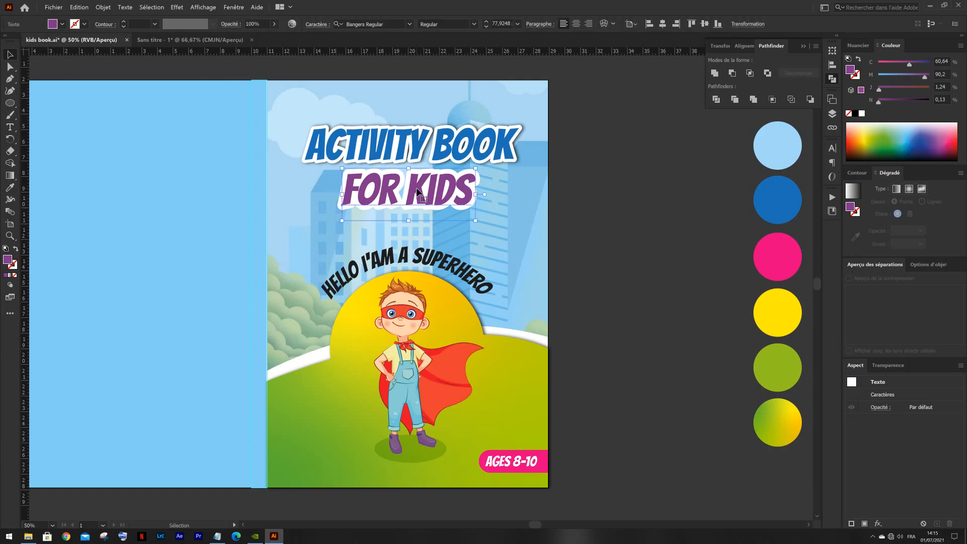
- Cut the purple "FOR KIDS" text and try to unite the letter shapes of the white outline behind it
key("ctrl+x")
left_click(419, 192)
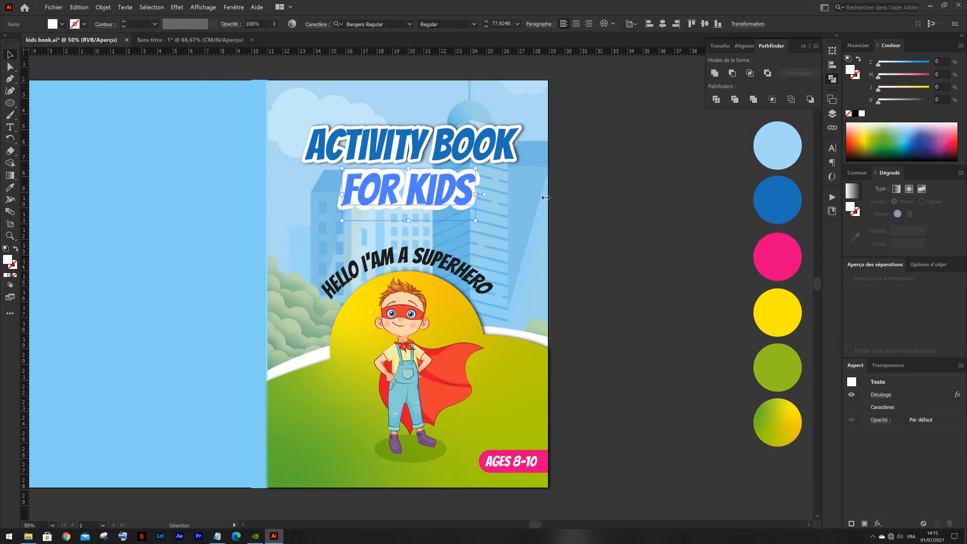
left_click(714, 73)
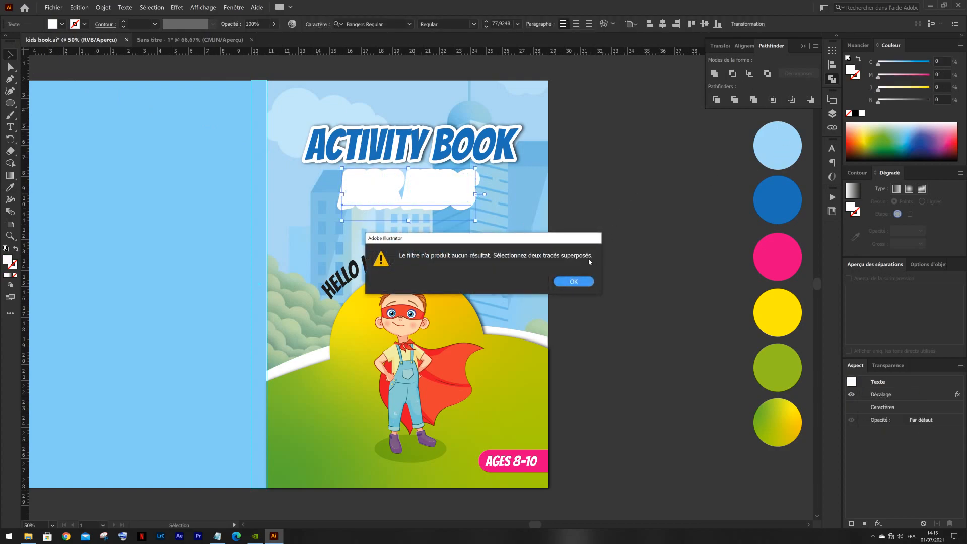
left_click(574, 281)
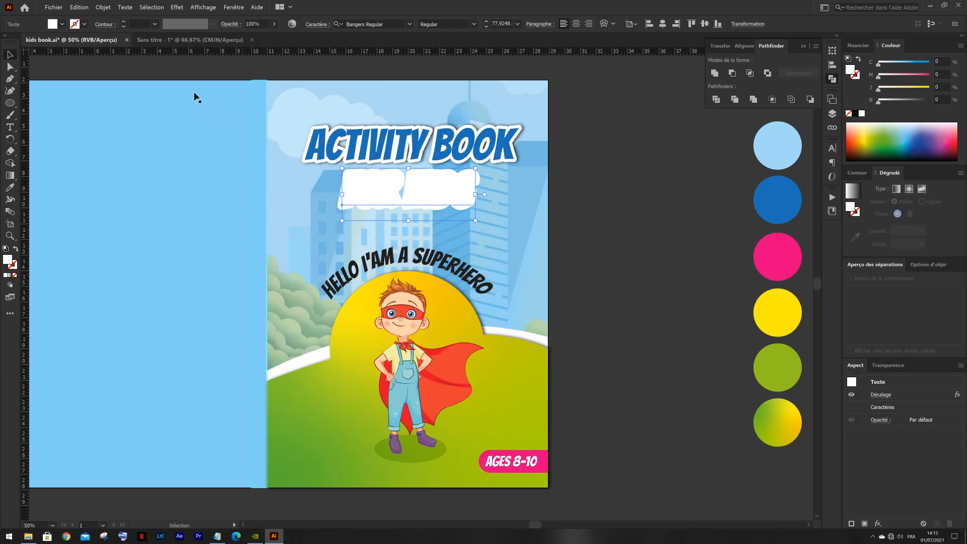
- Expand the appearance of the white "FOR KIDS" outline and unite its letter shapes into one path
left_click(103, 7)
left_click(127, 105)
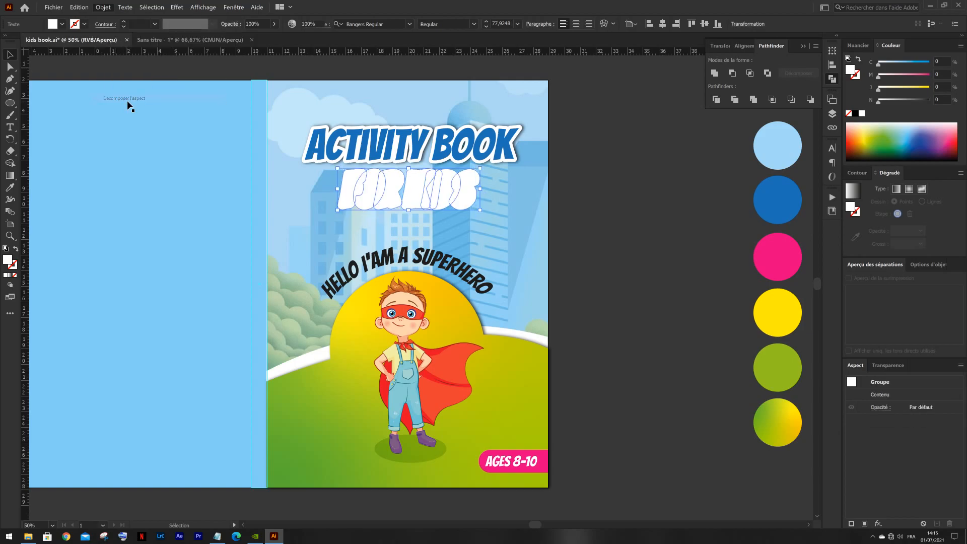
left_click(714, 73)
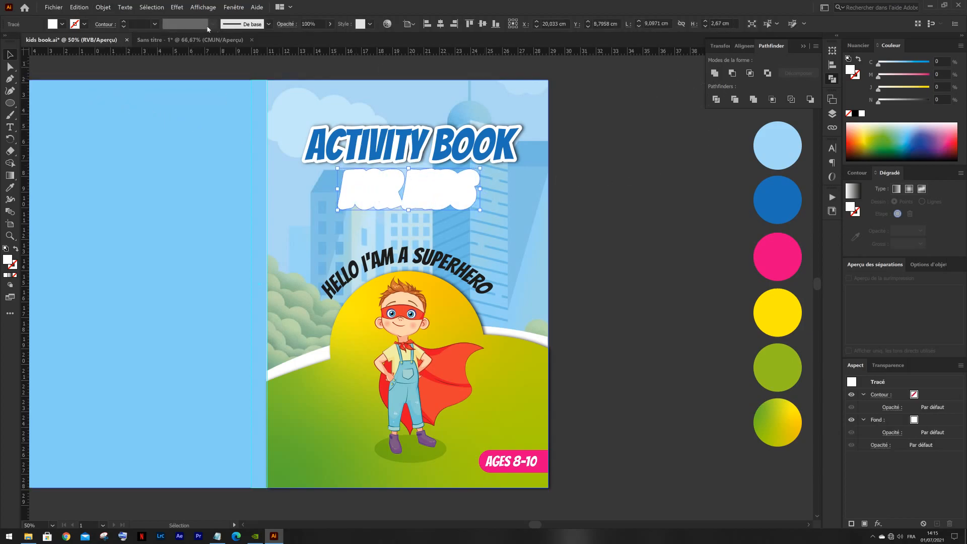
- Give the white outline a 75% Produit drop shadow (X 0,1 cm, Y 0 cm, blur 0,1 cm) and paste the purple "FOR KIDS" text in front
left_click(177, 7)
mouse_move(252, 106)
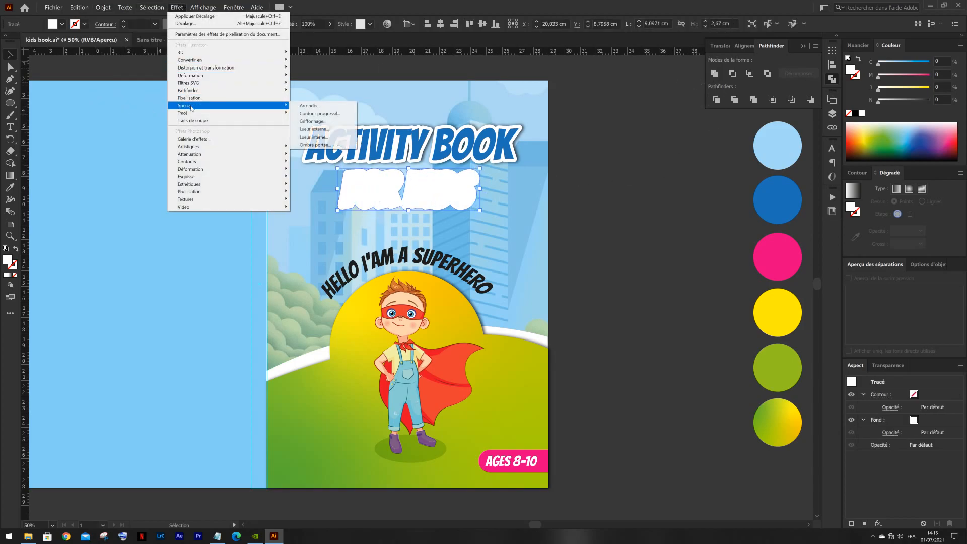
left_click(341, 146)
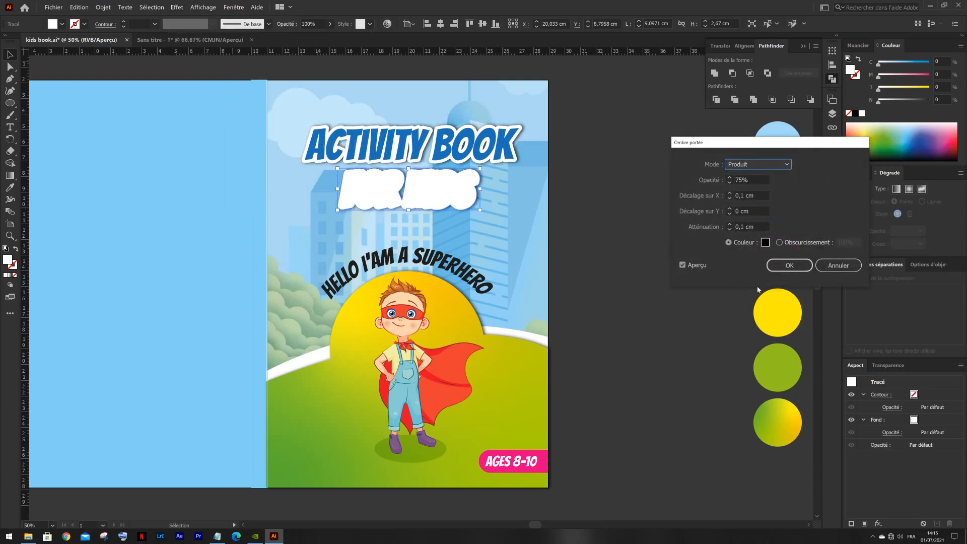
left_click(789, 267)
left_click(631, 175)
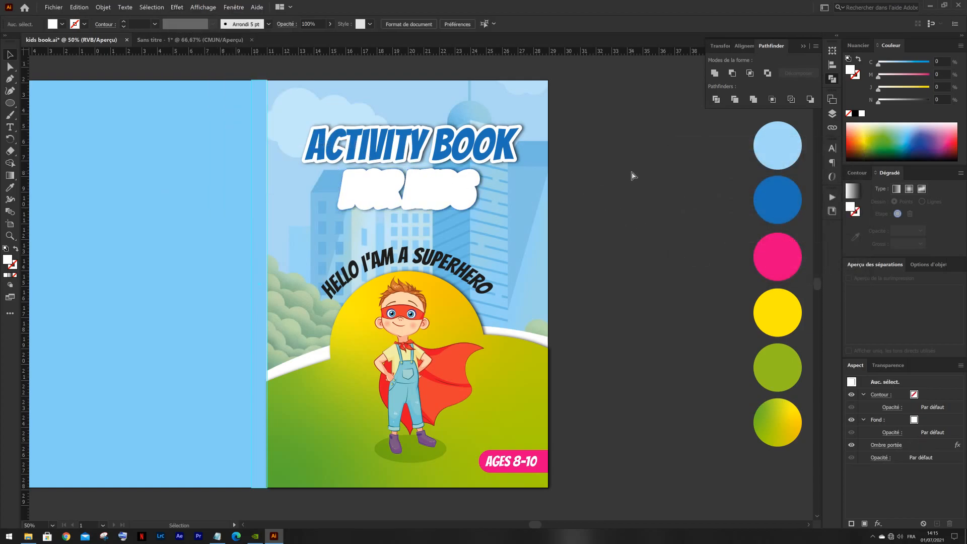
key("ctrl+f")
left_click(626, 172)
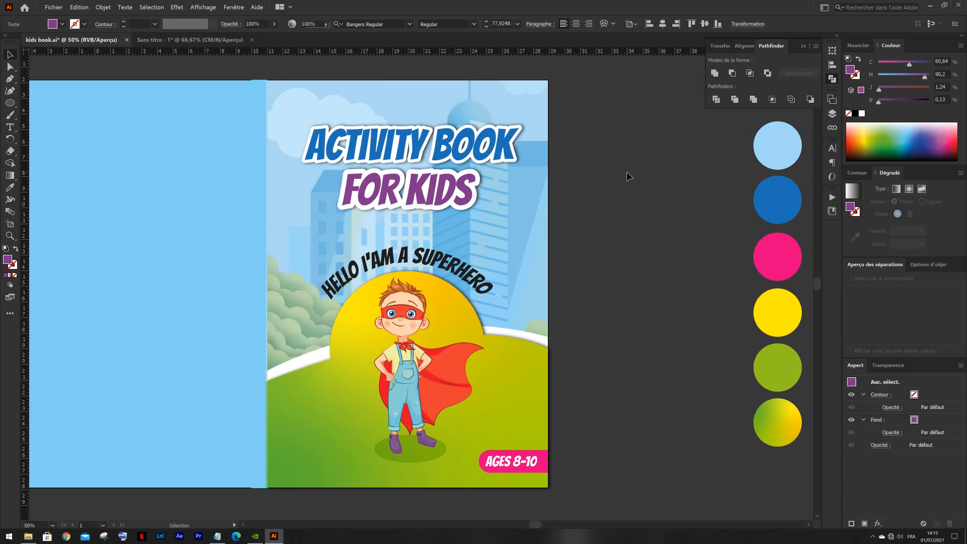
- Expand the curved "HELLO I'AM A SUPERHERO" text into shapes, including its object and fill
left_click(441, 266)
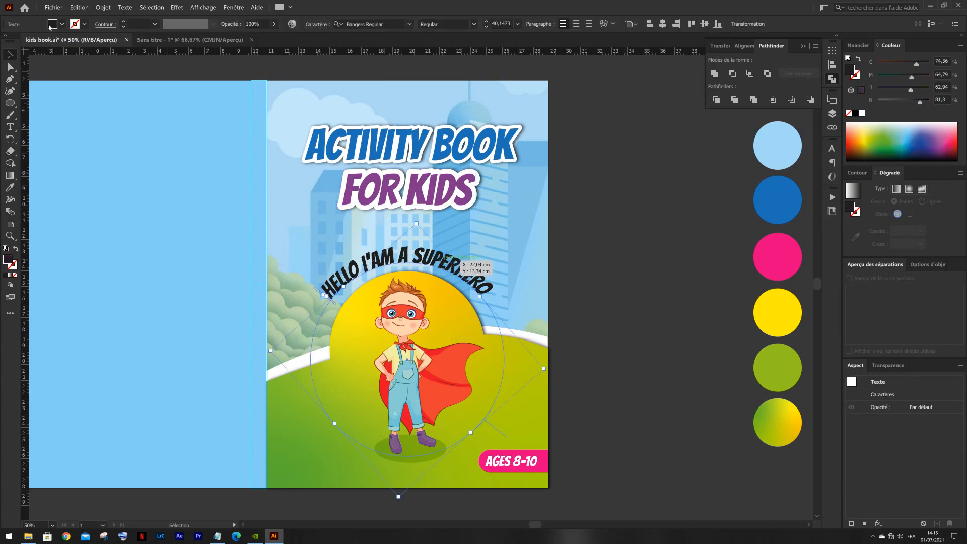
left_click(103, 7)
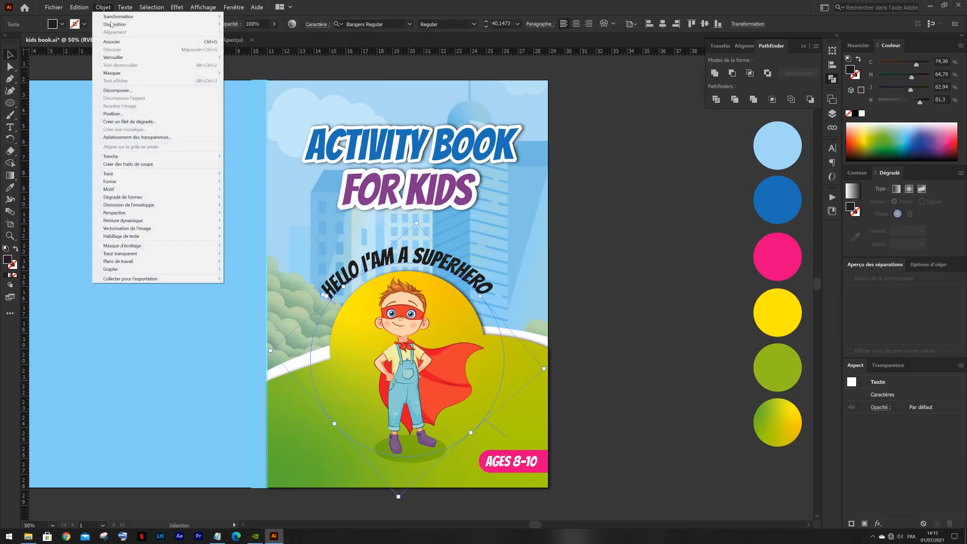
left_click(141, 91)
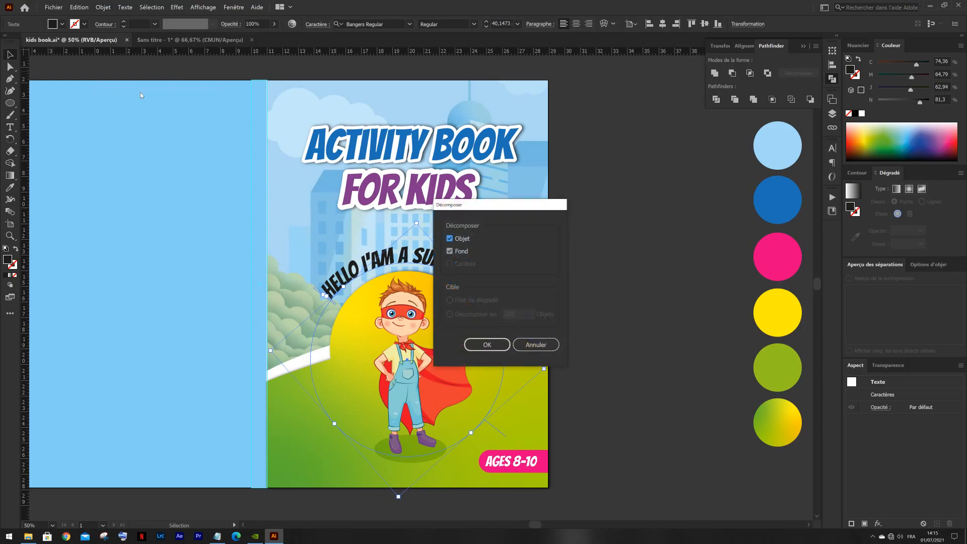
left_click(503, 345)
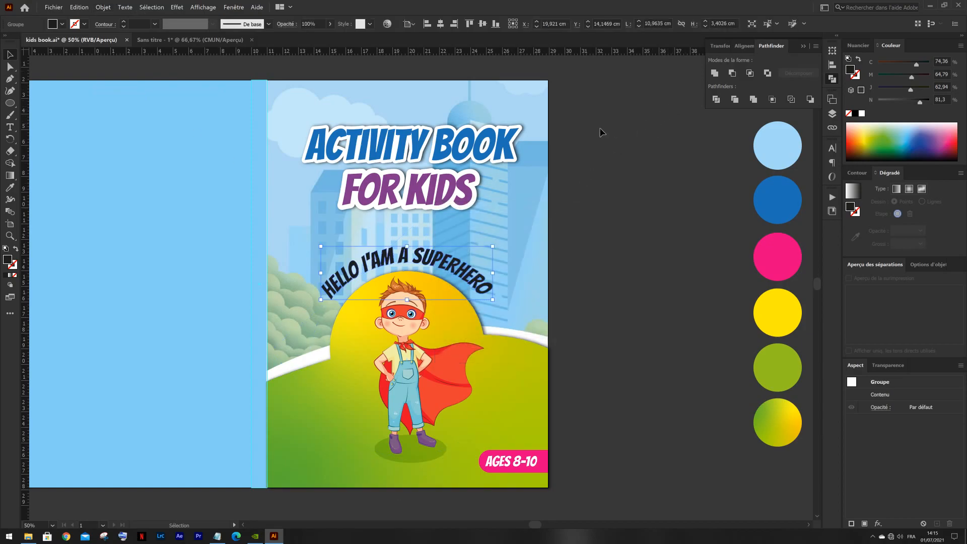
key("a")
key("v")
- Apply a 0,2 cm Offset Path effect (Décalage) with Arrondi joins to the expanded superhero lettering
left_click(173, 7)
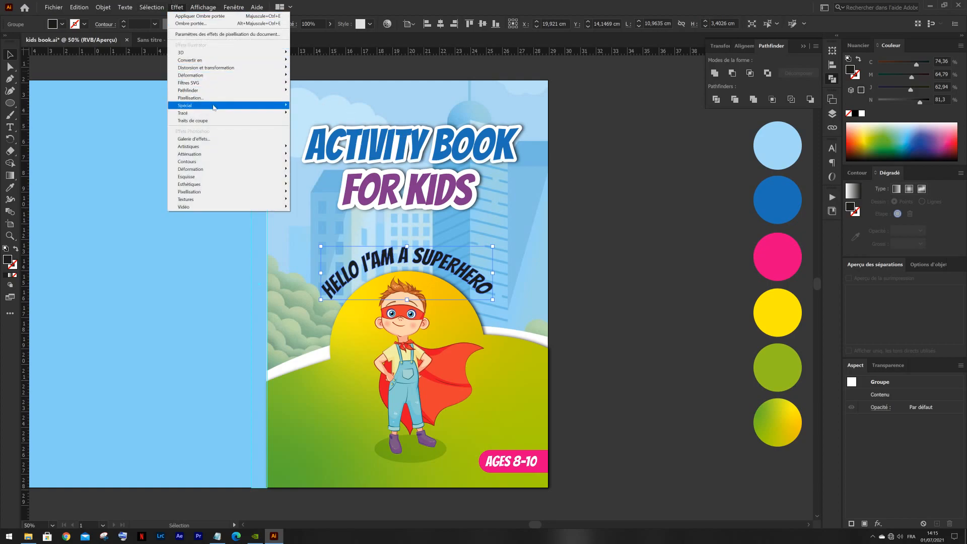
mouse_move(214, 115)
left_click(313, 119)
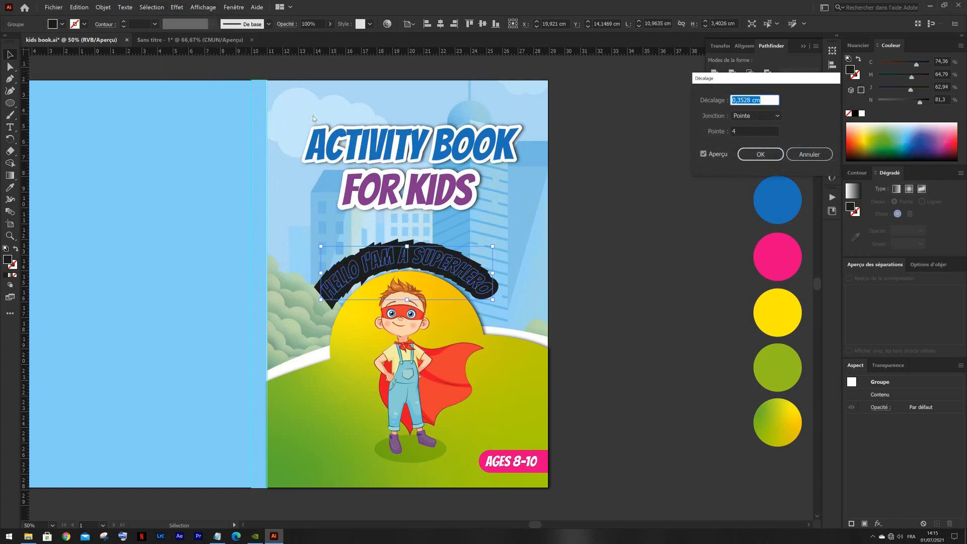
left_click(761, 118)
left_click(758, 126)
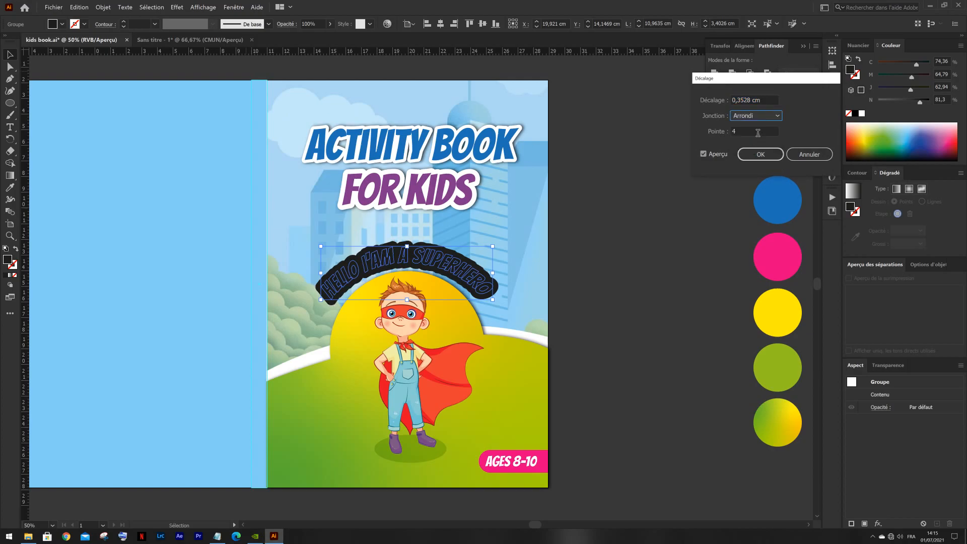
left_click(757, 106)
key("Down")
key("Down")
key("Up")
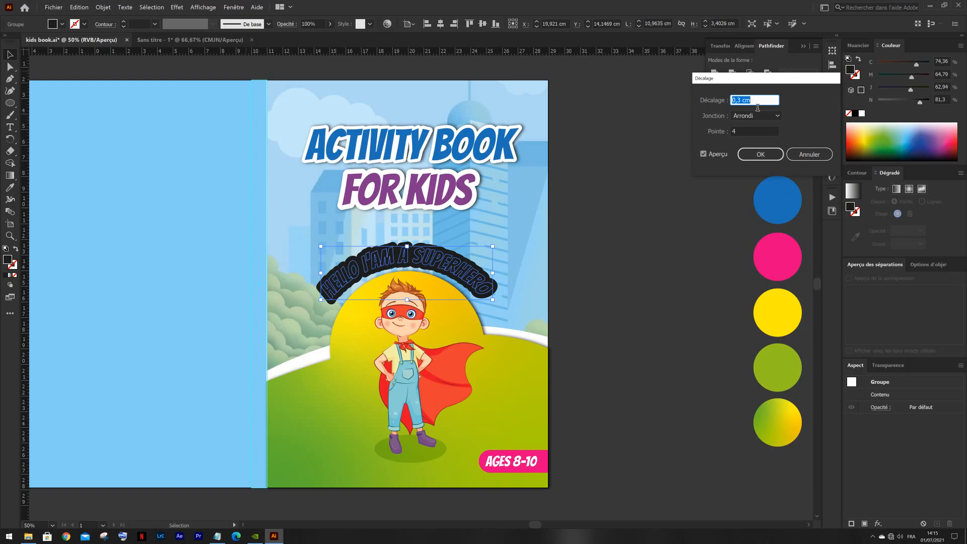
key("Down")
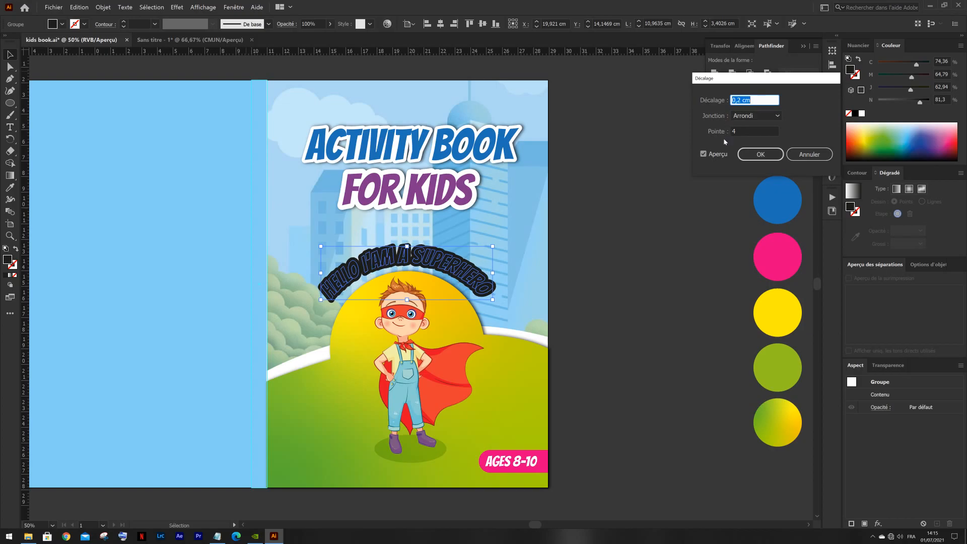
left_click(760, 154)
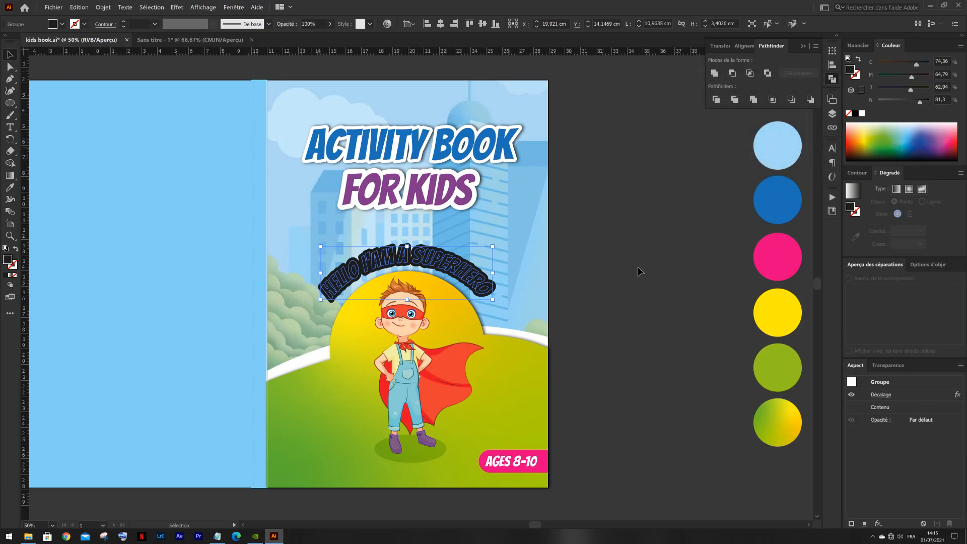
- Fill the offset superhero lettering with the swatch yellow and add a 75% Produit drop shadow (X 0,1 cm, Y 0 cm, blur 0,1 cm)
key("i")
left_click(787, 322)
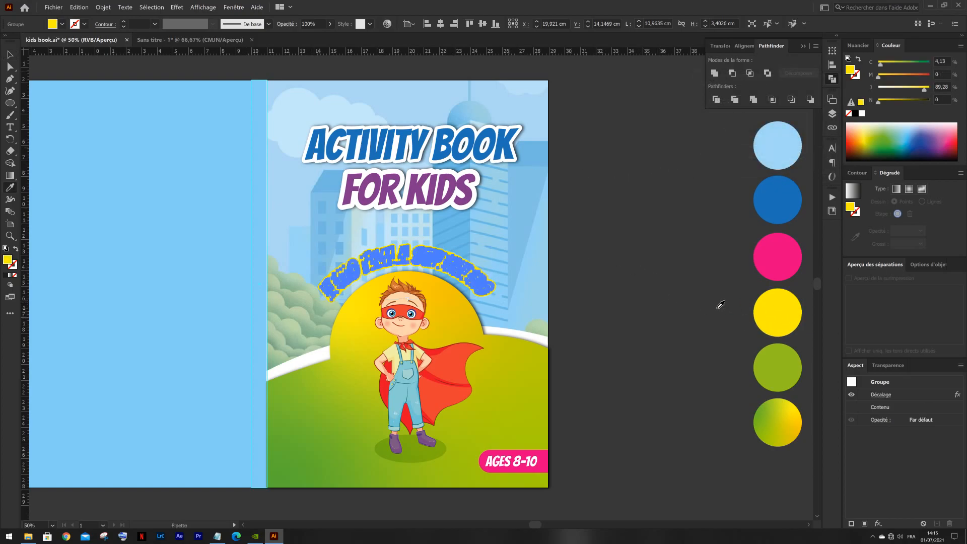
key("v")
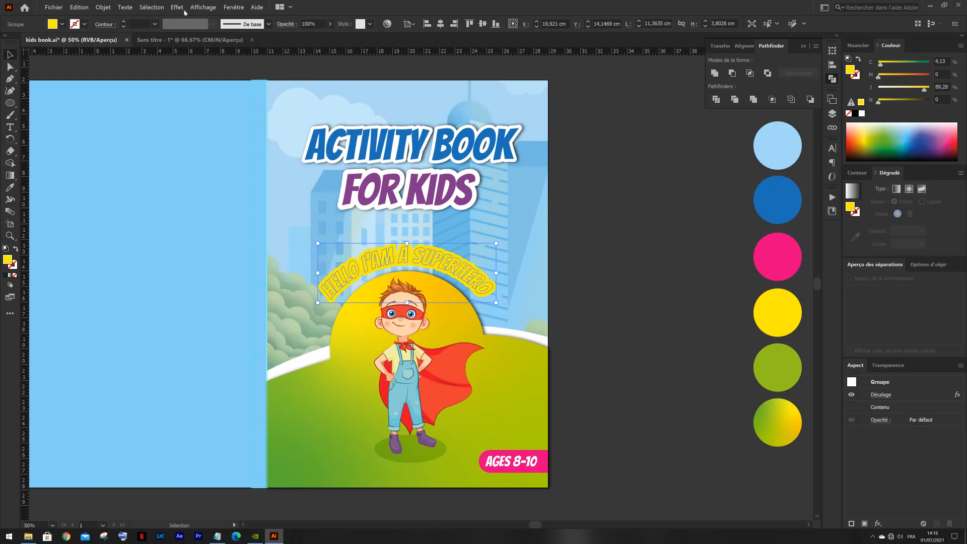
left_click(178, 9)
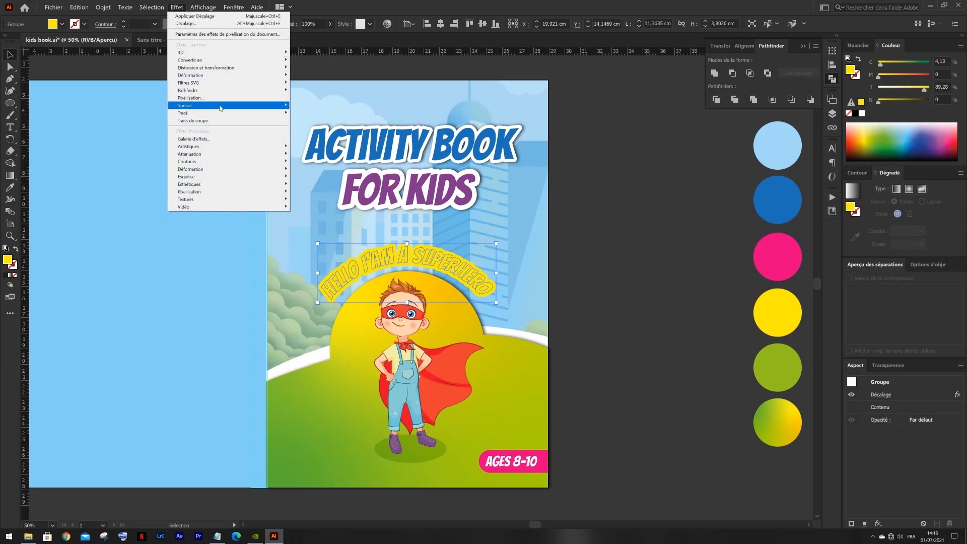
mouse_move(216, 105)
left_click(314, 145)
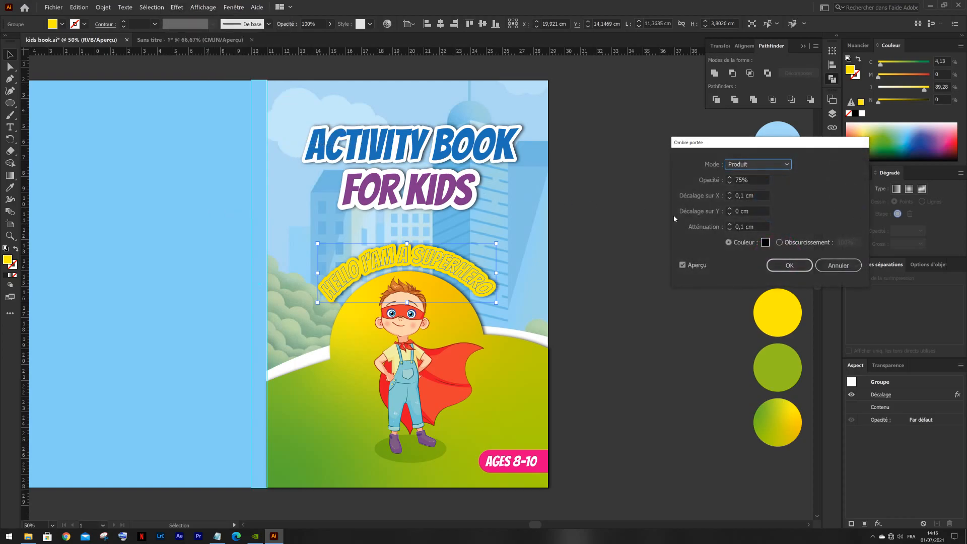
left_click(784, 265)
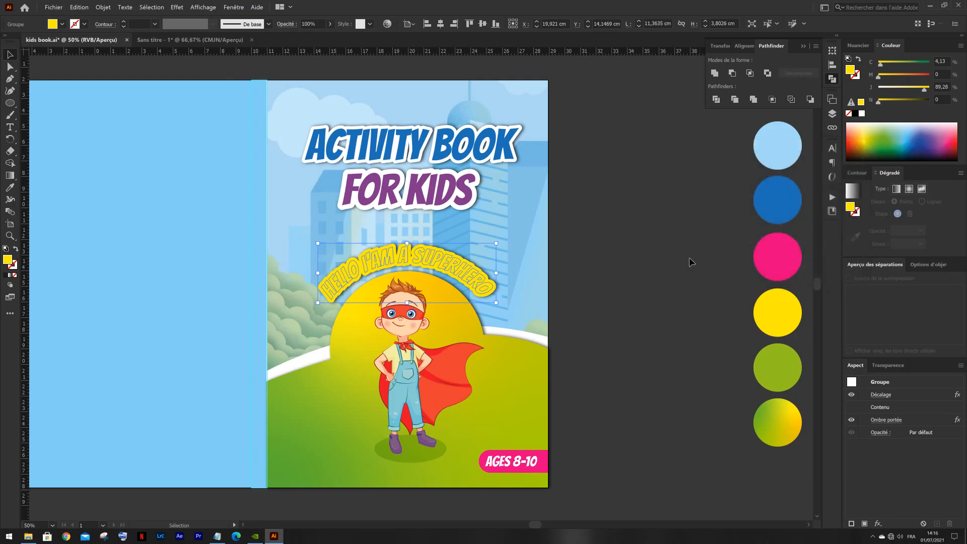
left_click(644, 237)
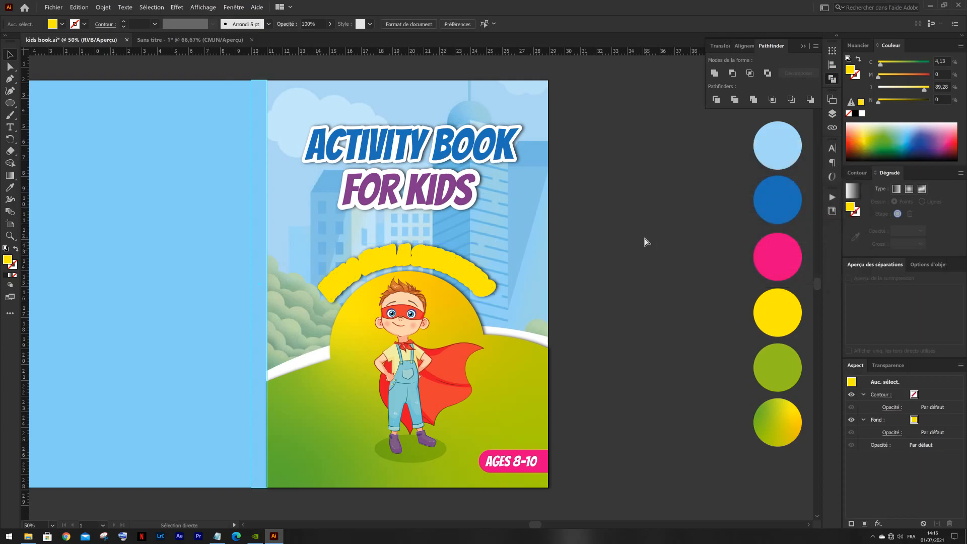
- Paste the original curved superhero lettering in front of the yellow outline and fill it with the swatch pink
key("ctrl+f")
key("i")
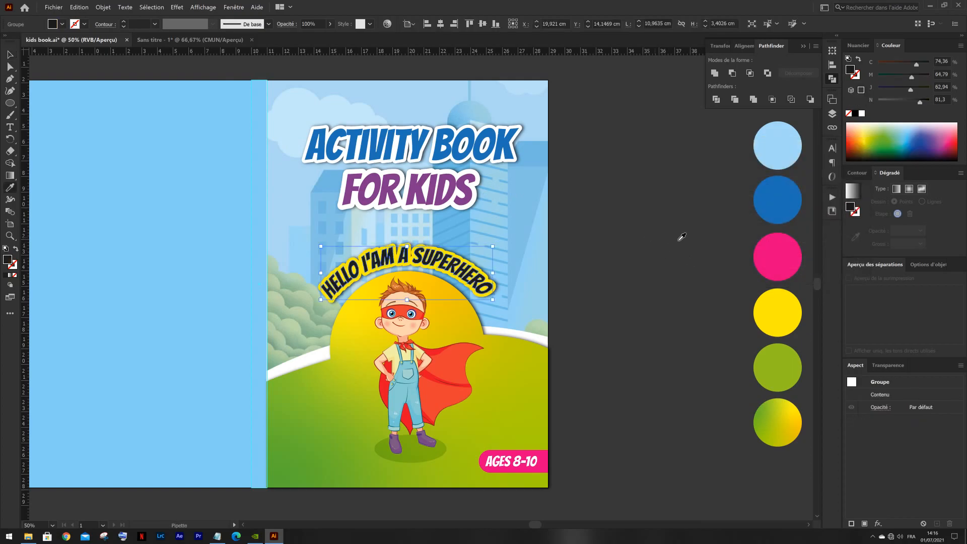
left_click(776, 255)
key("v")
left_click(632, 231)
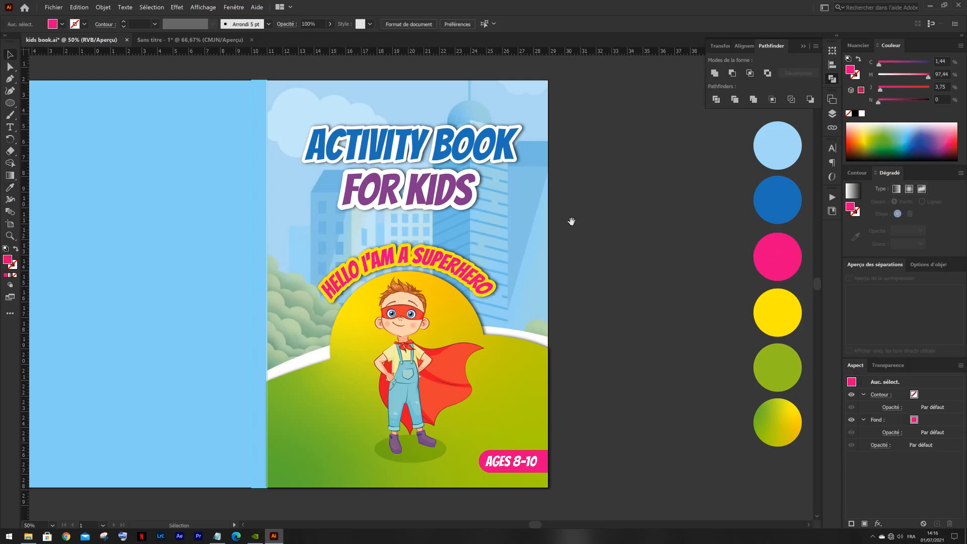
left_click_drag(572, 222, 642, 220)
left_click(482, 196)
left_click(604, 151)
left_click(651, 148)
left_click(584, 218)
left_click_drag(580, 246, 409, 257)
key("ctrl+z")
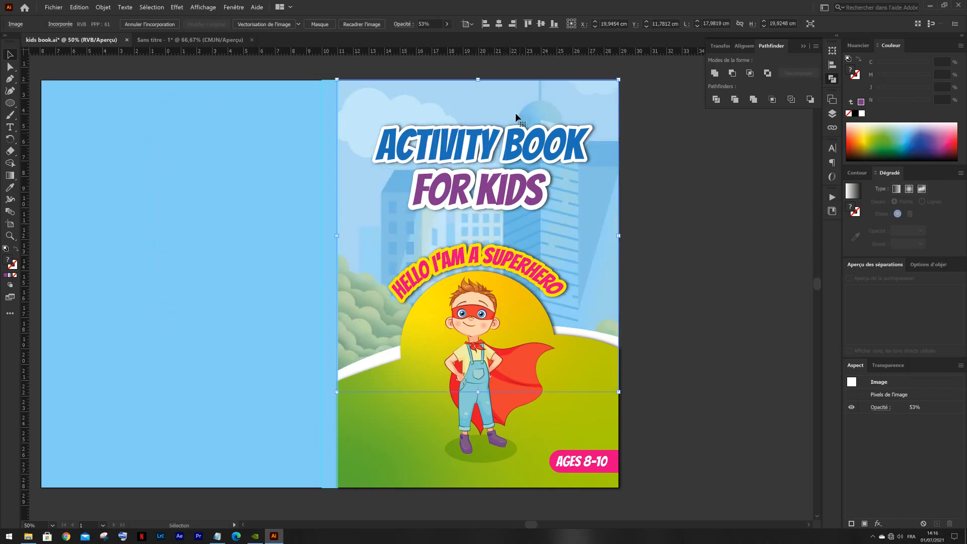
- Lock the faded city image and the background behind it on the front cover
left_click(655, 187)
left_click_drag(658, 237, 627, 269)
scroll(648, 238, "down", 1)
left_click_drag(633, 133, 595, 170)
key("ctrl+2")
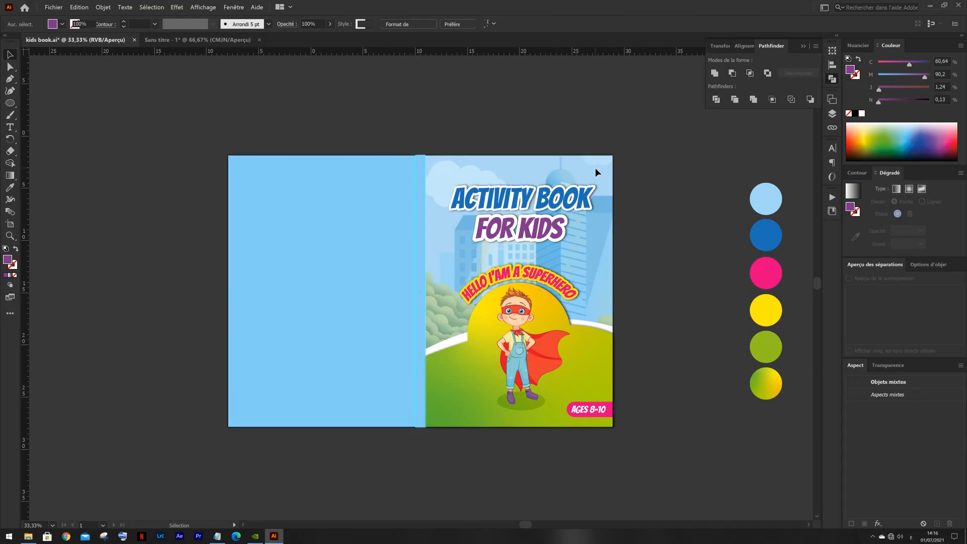
- Enlarge the "ACTIVITY BOOK FOR KIDS" title group to about 14,6 cm wide and reposition it in the front cover's upper part
left_click_drag(502, 245, 501, 245)
scroll(555, 226, "up", 2)
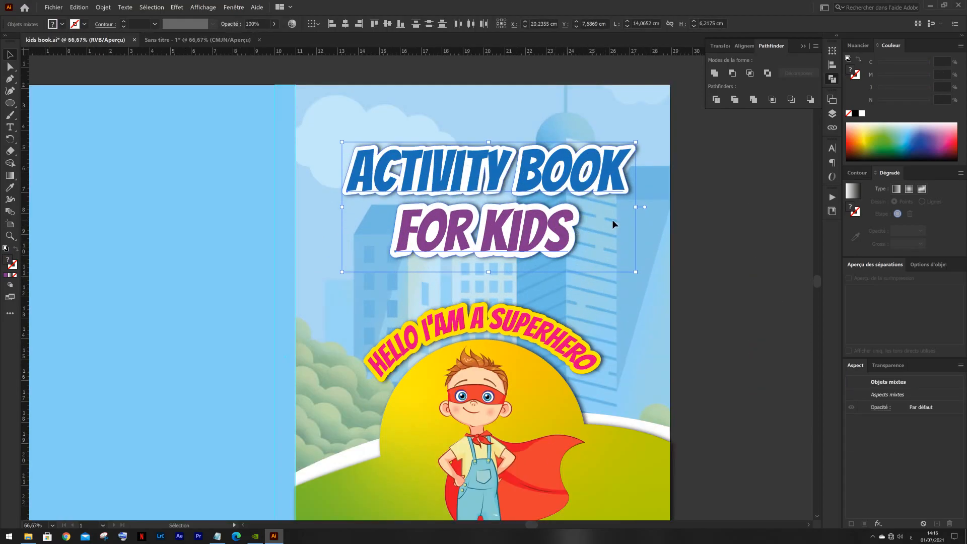
left_click_drag(640, 212, 647, 212)
left_click_drag(540, 192, 535, 199)
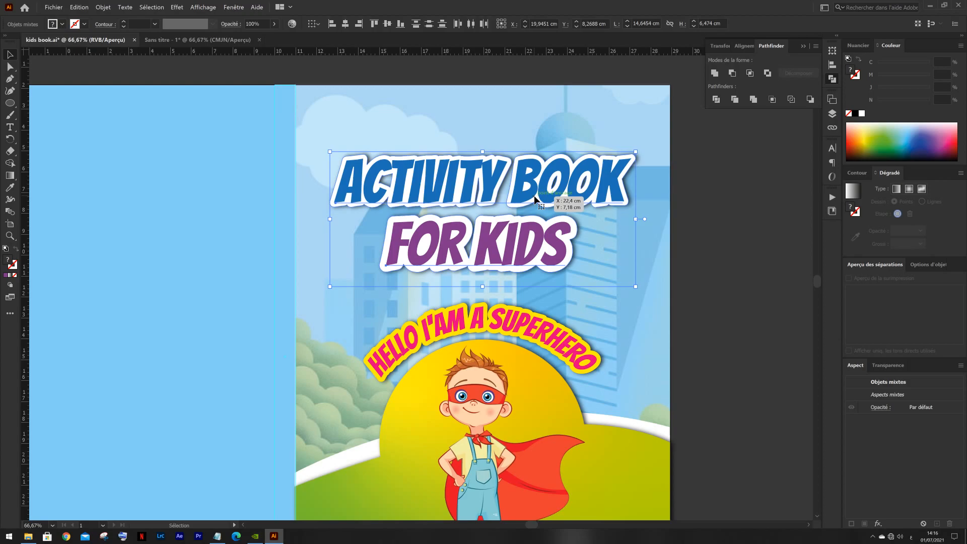
left_click_drag(574, 187, 575, 172)
left_click(609, 305)
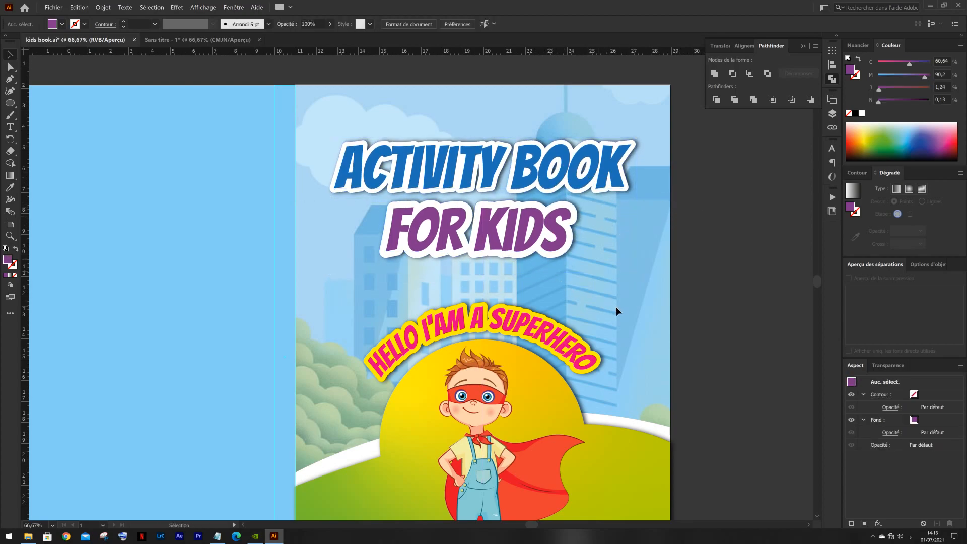
- Move the green hill, the boy with his shadow and the curved lettering together up about 1,5 cm
scroll(594, 251, "down", 5)
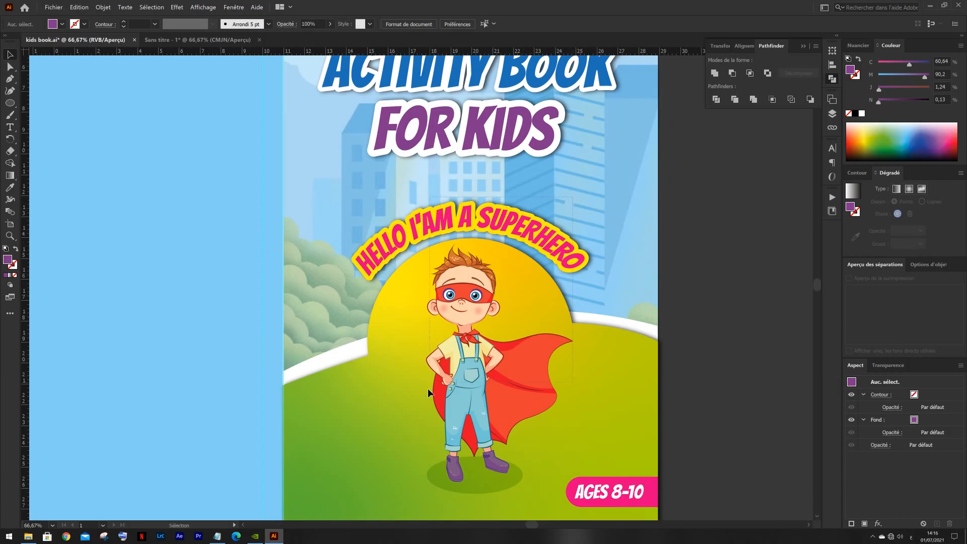
left_click(429, 390)
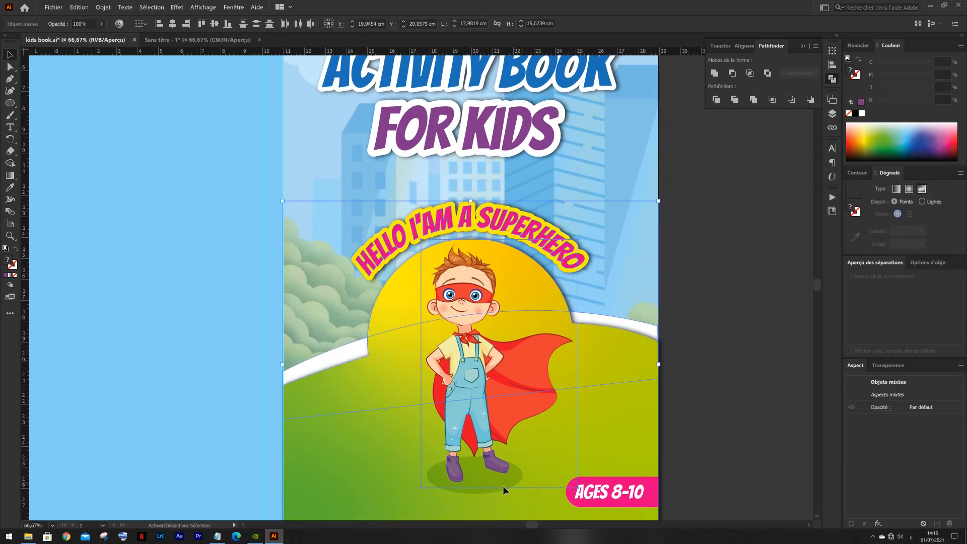
left_click(476, 492, "shift")
scroll(518, 441, "down", 2)
scroll(508, 428, "right", 2)
left_click_drag(495, 369, 494, 357)
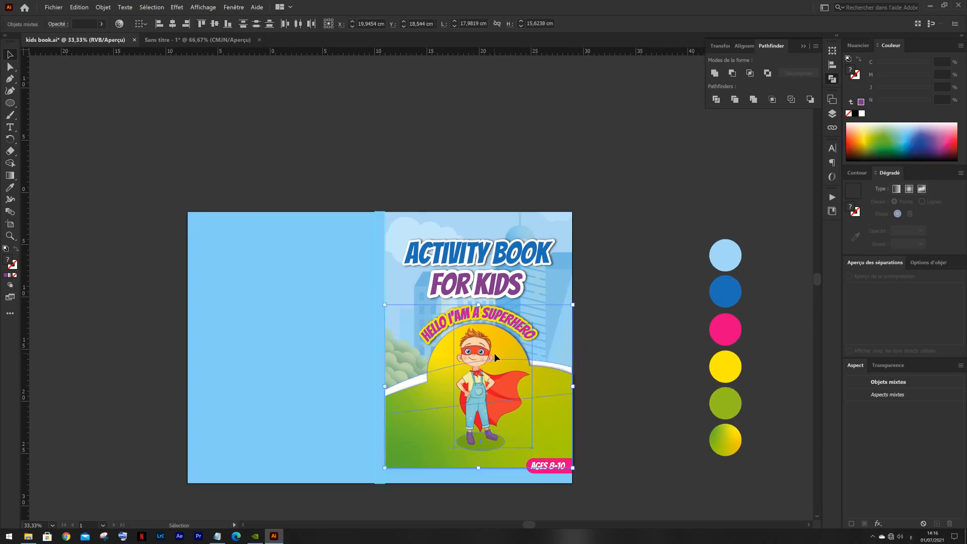
key("Up")
key("Up")
key("Up")
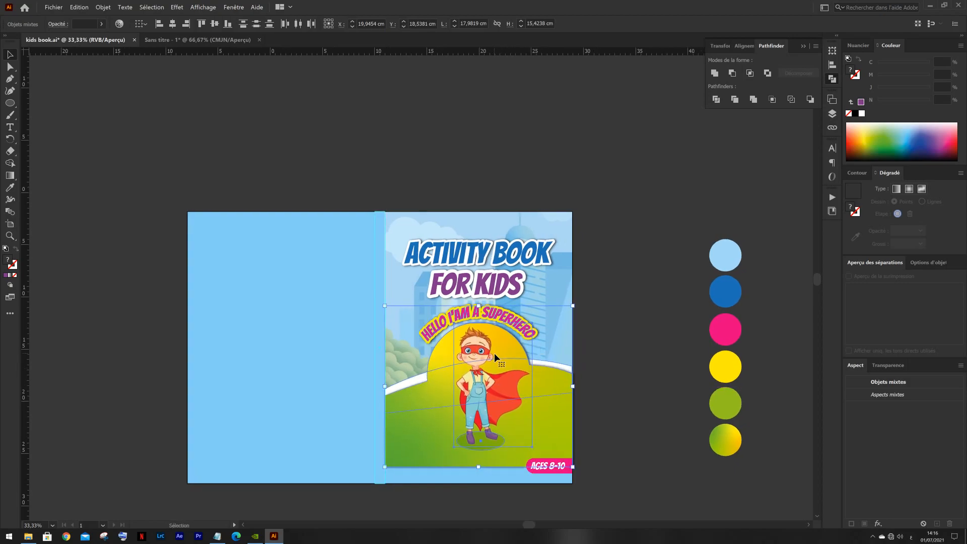
left_click(609, 328)
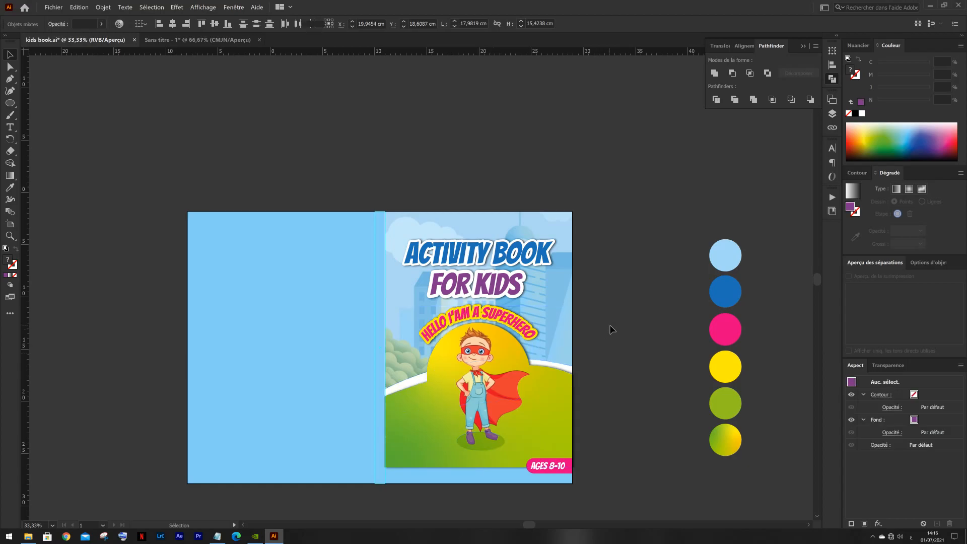
- Nudge the pink age badge and its "AGES 8-10" text slightly down so they straddle the hill's bottom edge
scroll(624, 251, "down", 5)
scroll(625, 252, "left", 1)
scroll(592, 367, "up", 2)
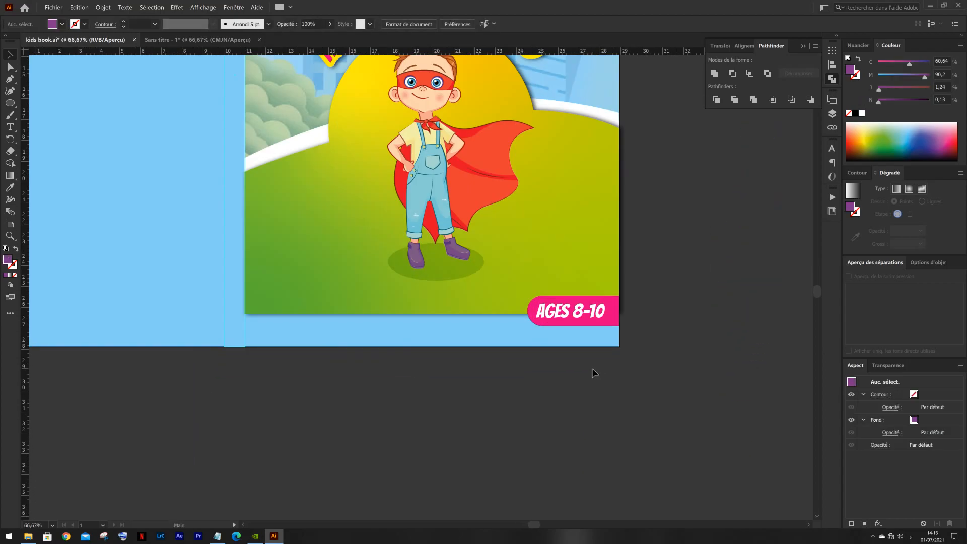
scroll(590, 225, "up", 2)
left_click(520, 416)
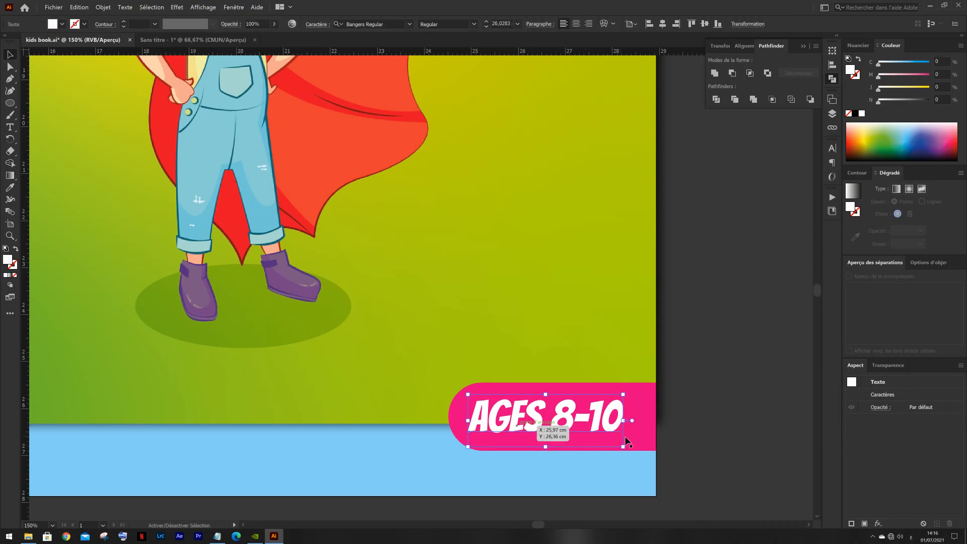
left_click(645, 440, "shift")
key("Down")
key("Down")
key("Down")
key("Down")
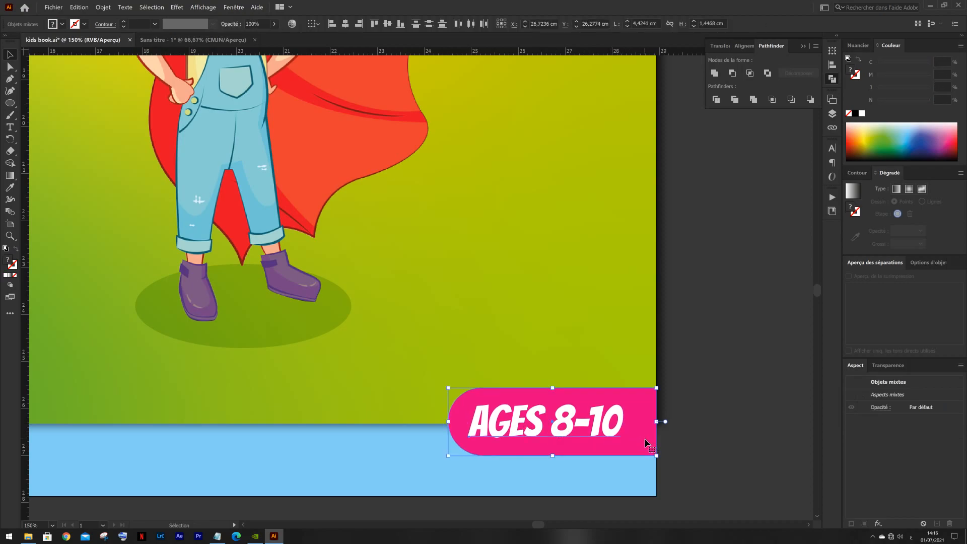
key("Up")
key("Down")
left_click(727, 371)
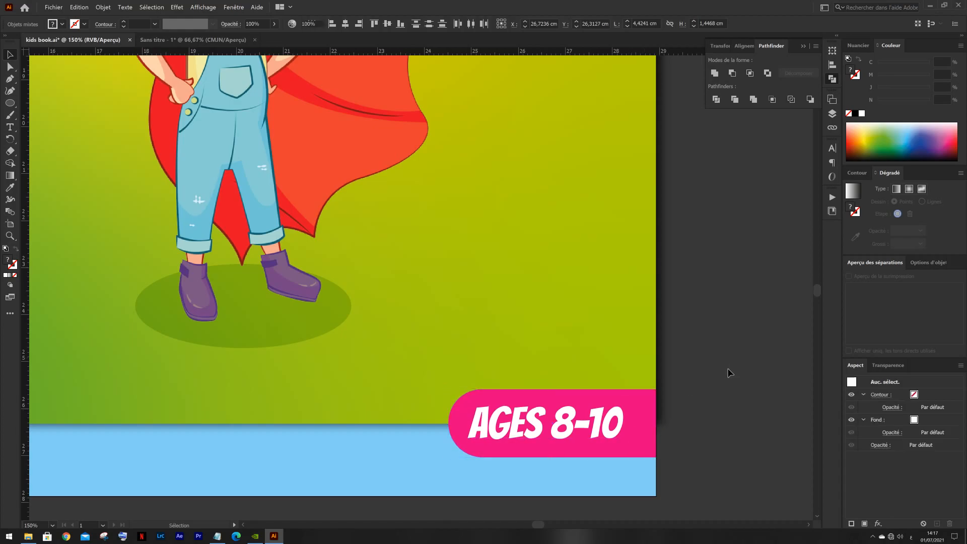
- Draw a thin white strip about 32,6 x 0,2 cm from the cover's left edge to the badge, along the hill's bottom edge
scroll(723, 372, "down", 2)
left_click_drag(524, 351, 583, 342)
scroll(401, 362, "down", 1)
left_click_drag(233, 307, 317, 308)
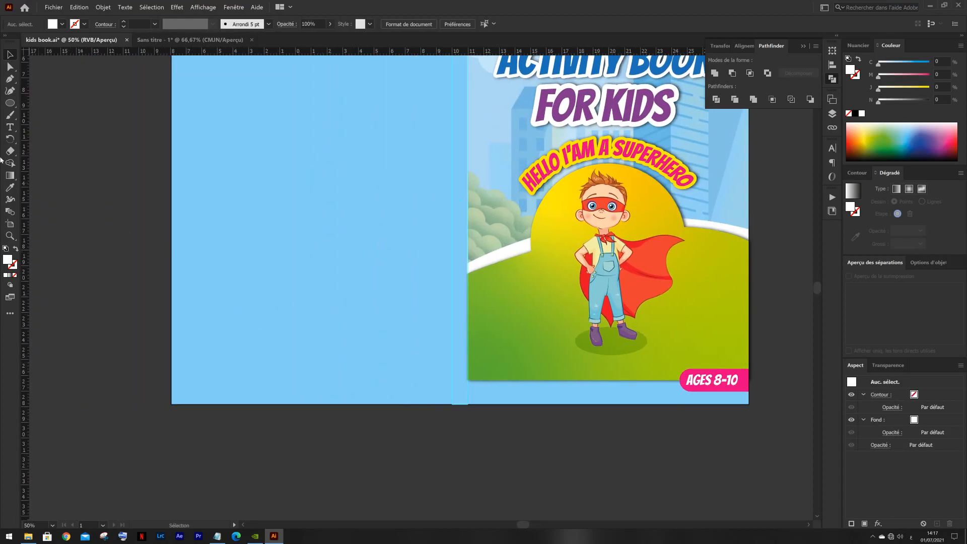
left_click_drag(8, 106, 50, 103)
left_click_drag(685, 377, 175, 384)
scroll(690, 420, "up", 5)
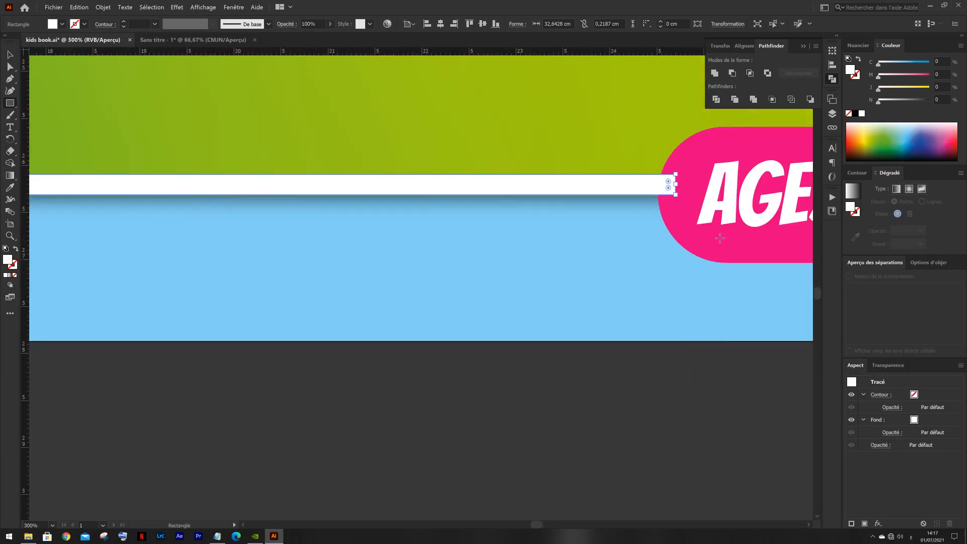
scroll(589, 309, "up", 2)
key("v")
key("Down")
key("Down")
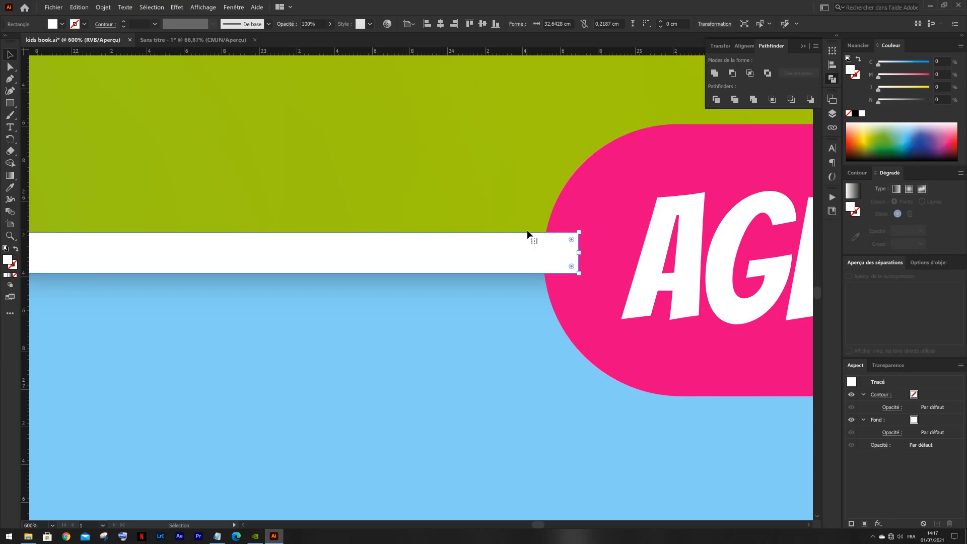
key("Down")
- Recolor the thin strip along the hill's bottom edge with the age badge's pink
key("i")
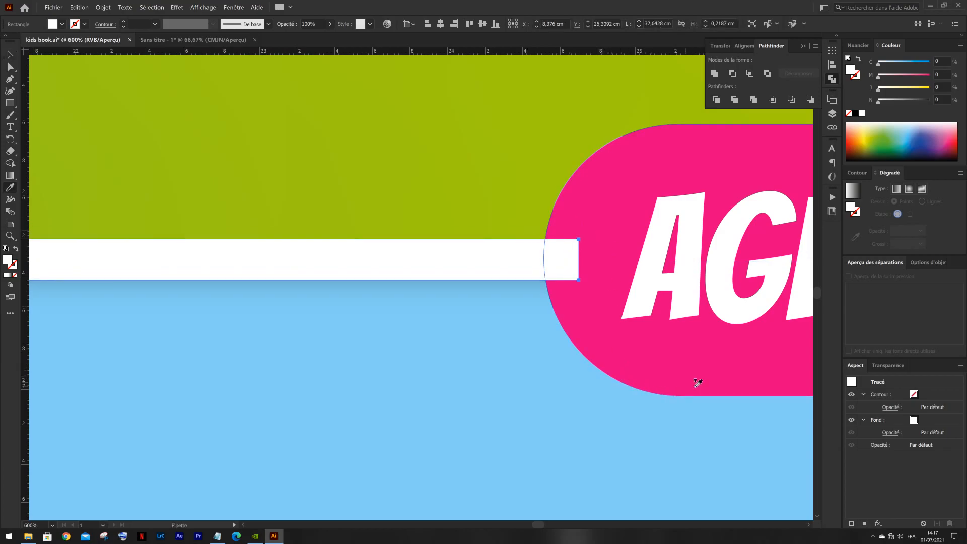
scroll(694, 380, "down", 3)
scroll(695, 380, "down", 4)
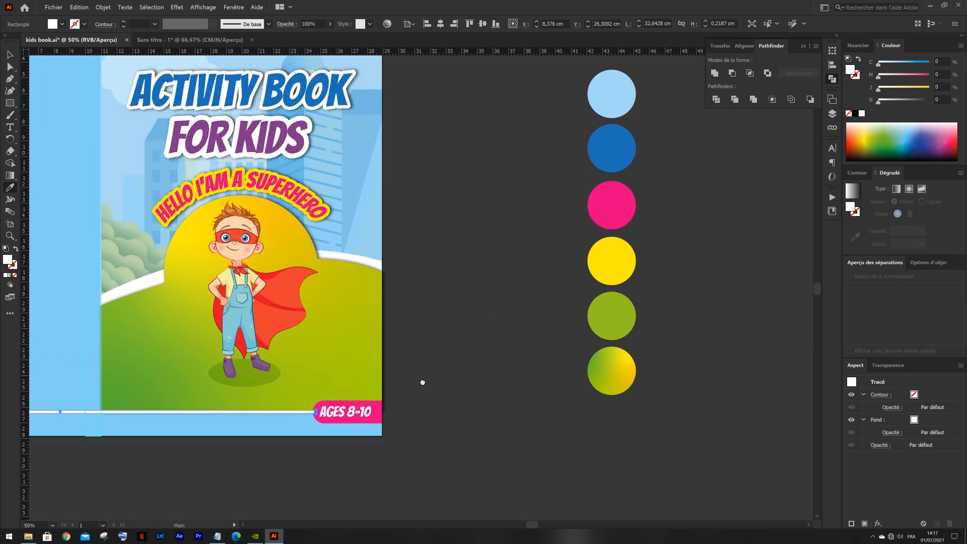
left_click(622, 194)
scroll(597, 232, "down", 1)
key("v")
left_click(498, 273)
left_click_drag(498, 273, 671, 363)
right_click(672, 286)
left_click(688, 262)
left_click_drag(677, 257, 623, 269)
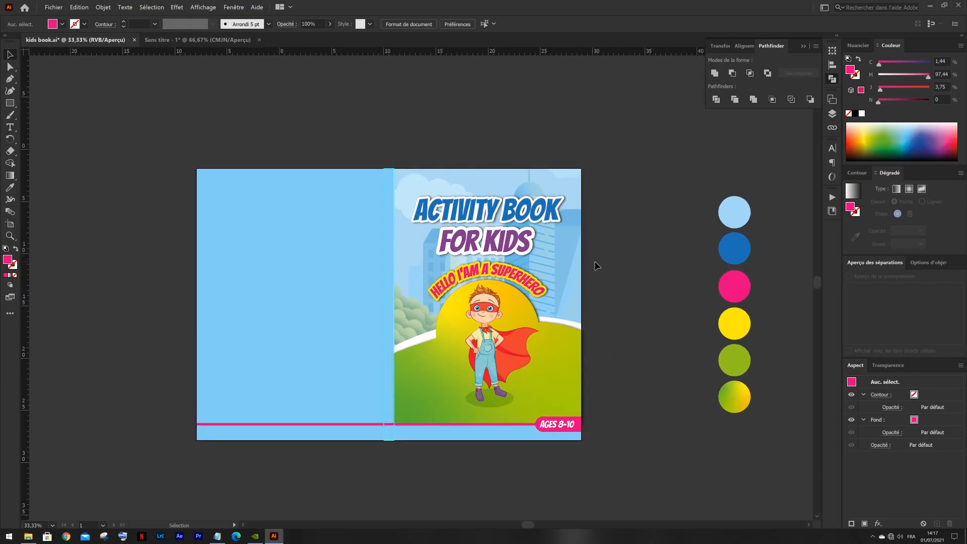
- Copy the doodle arrow image from the Sans titre - 1 document into the kids book cover and set its blending mode to Produit
left_click_drag(598, 273, 620, 274)
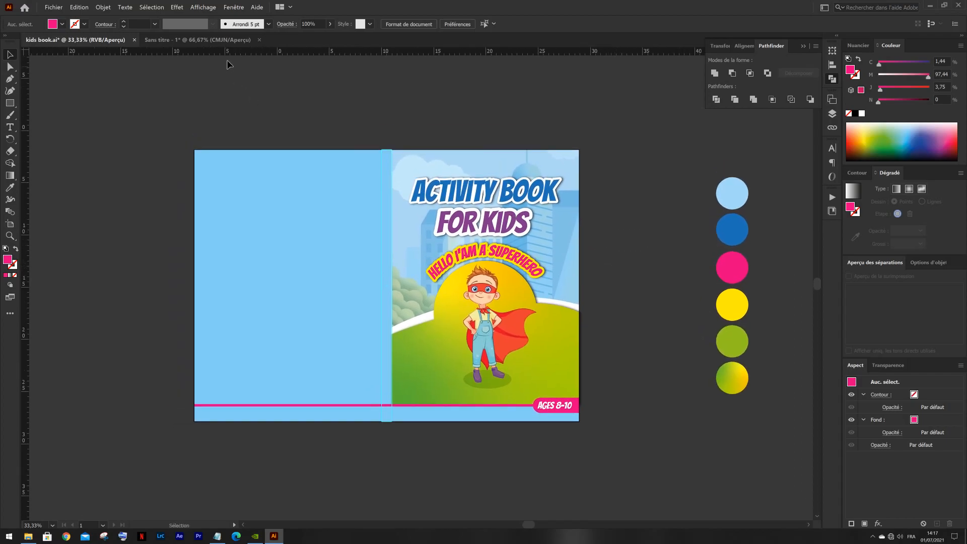
left_click(227, 40)
left_click(526, 104)
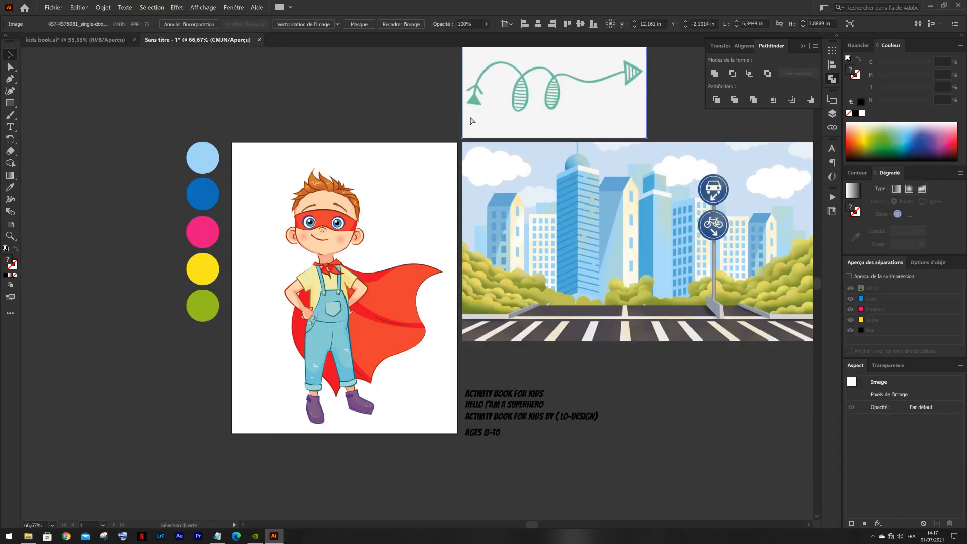
left_click_drag(116, 43, 460, 358)
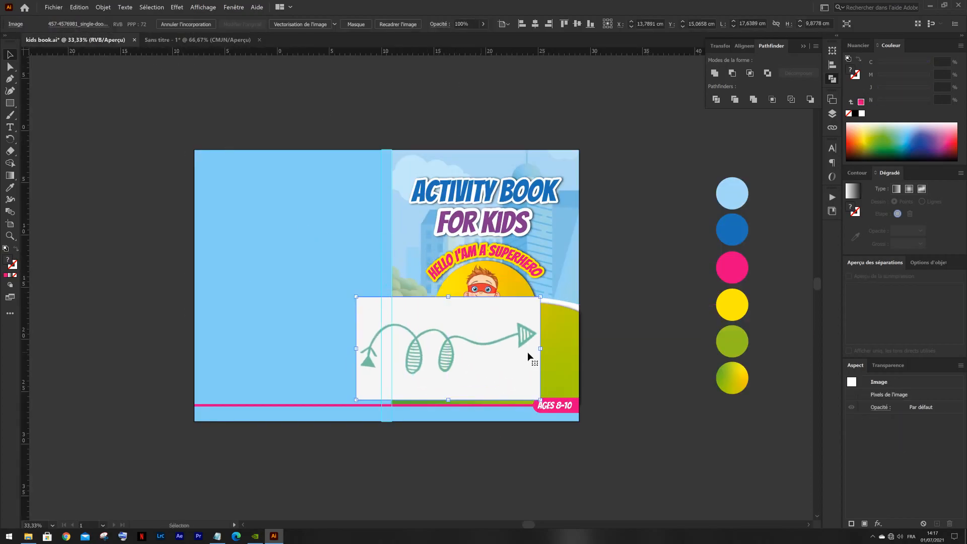
left_click(902, 365)
left_click(871, 460)
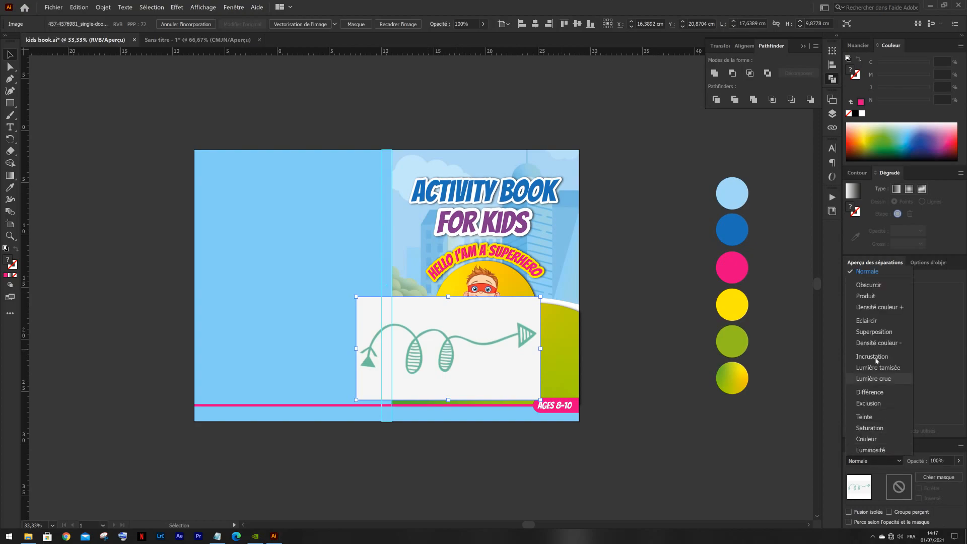
left_click(877, 295)
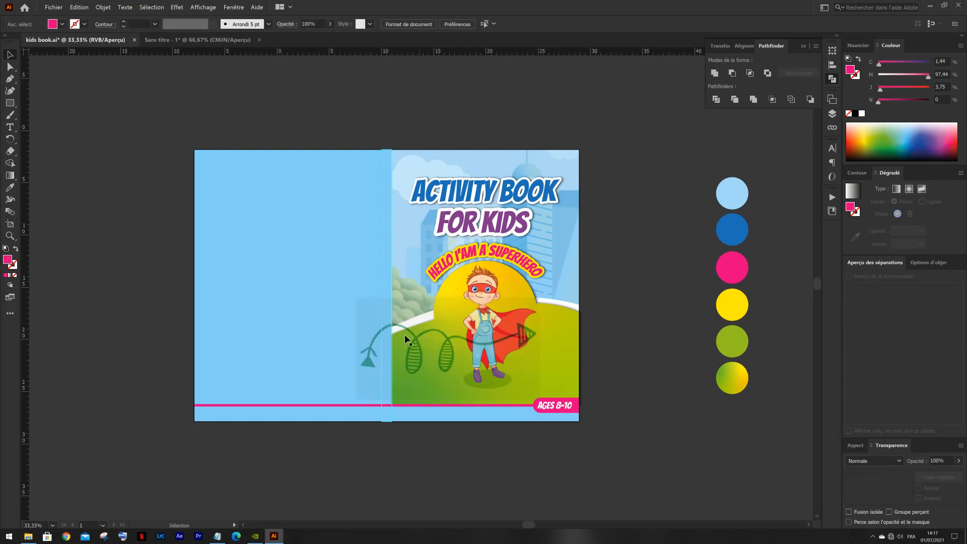
- Scale down and rotate the doodle arrow so it points upward, placing it on the green hill to the left of the boy
scroll(528, 347, "up", 1)
left_click_drag(543, 363, 453, 336)
key("ctrl+1")
left_click_drag(519, 357, 408, 250)
left_click_drag(373, 357, 366, 367)
left_click_drag(375, 334, 408, 343)
scroll(354, 327, "down", 2)
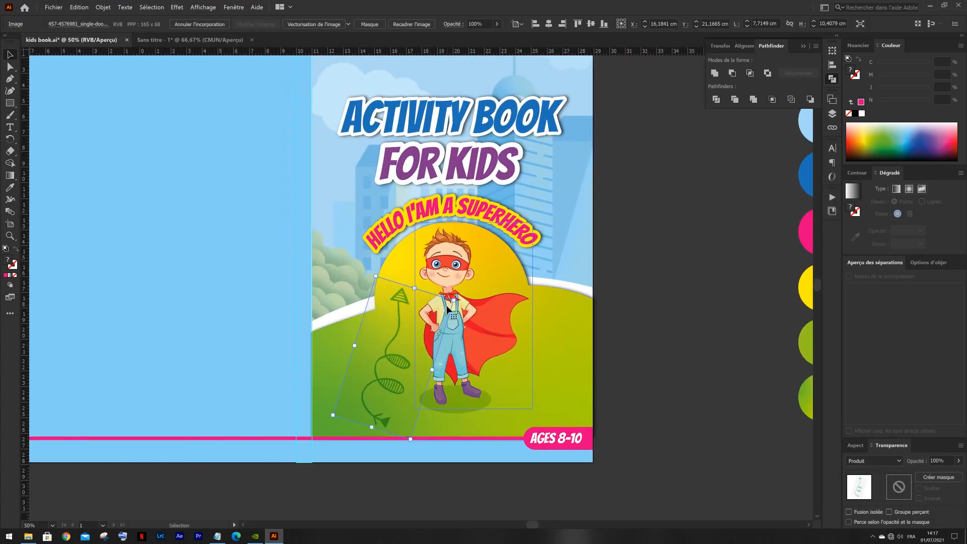
left_click_drag(461, 302, 456, 294)
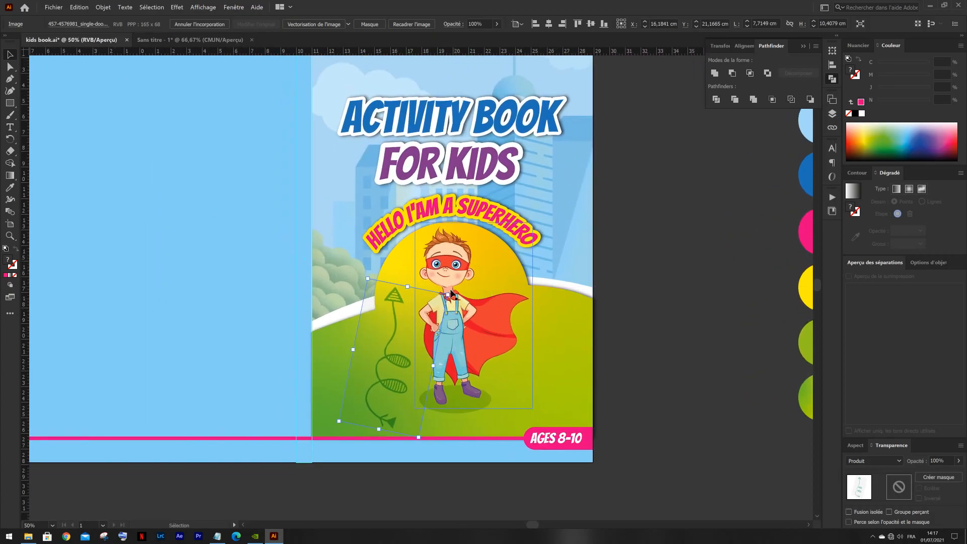
- Set the doodle arrow's opacity to 67%
left_click(959, 461)
left_click(952, 476)
left_click(946, 465)
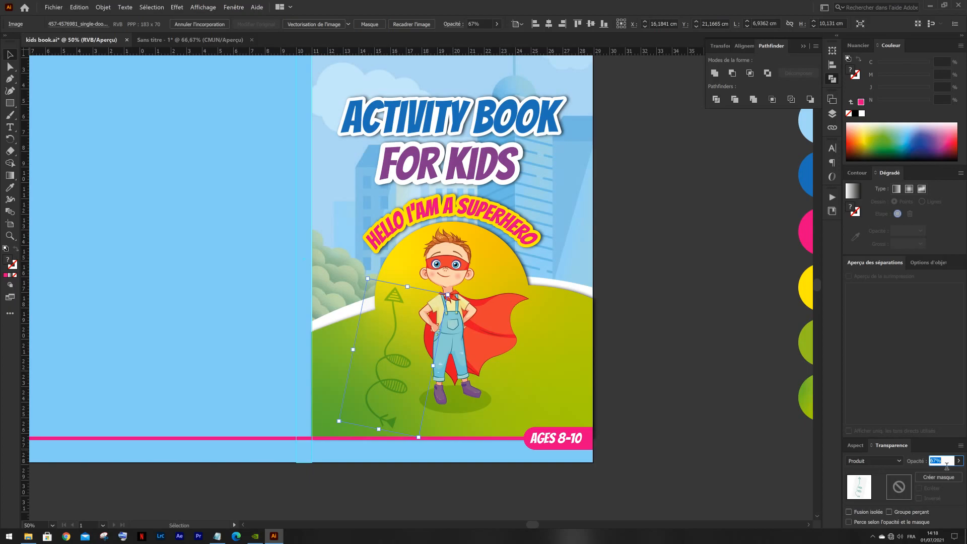
left_click(668, 307)
- Duplicate the doodle arrow beside "FOR KIDS" near the cover's right edge, rotated to point down and about 5 x 8,5 cm
left_click_drag(613, 327, 590, 404)
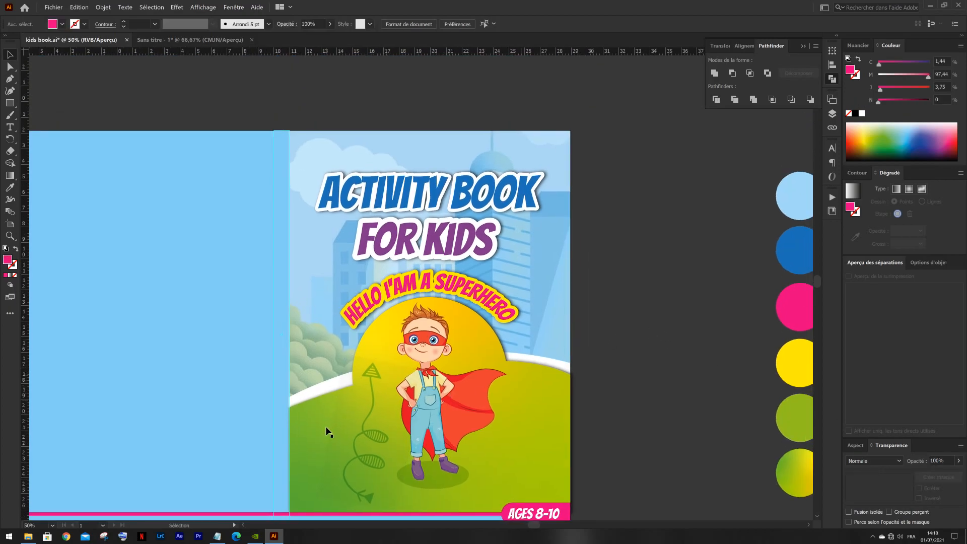
left_click(356, 434)
left_click_drag(366, 442, 554, 346)
left_click_drag(529, 204, 530, 211)
left_click_drag(533, 245, 530, 252)
left_click_drag(570, 218, 570, 217)
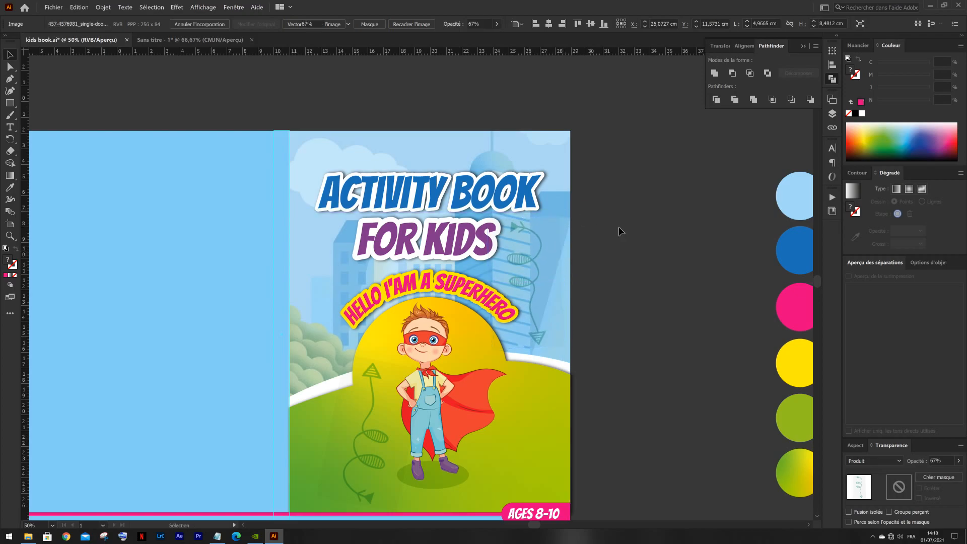
left_click(618, 227)
- Switch back to the Sans titre - 1 document and bring its source images and text lines into view
scroll(625, 232, "down", 2)
left_click_drag(642, 233, 608, 245)
scroll(638, 233, "up", 1)
left_click(232, 40)
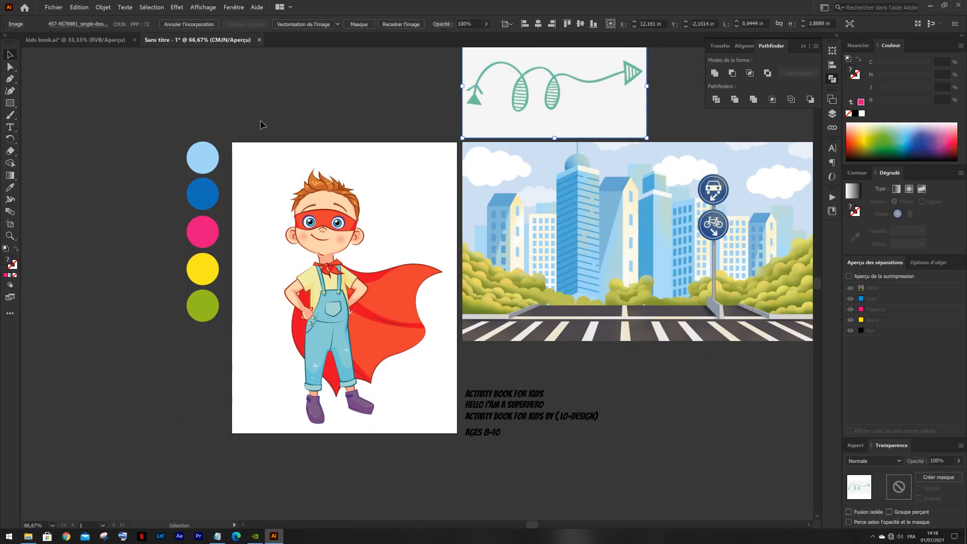
left_click_drag(443, 162, 377, 239)
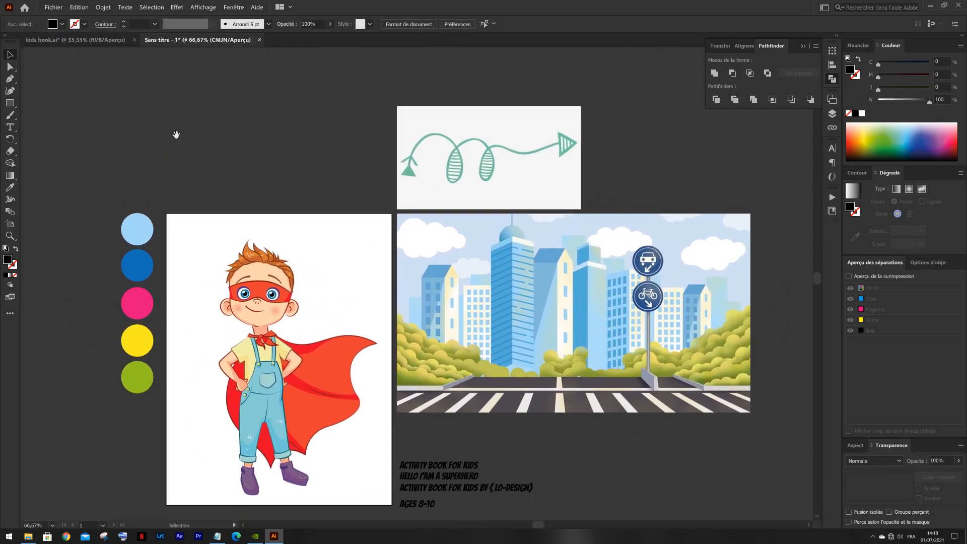